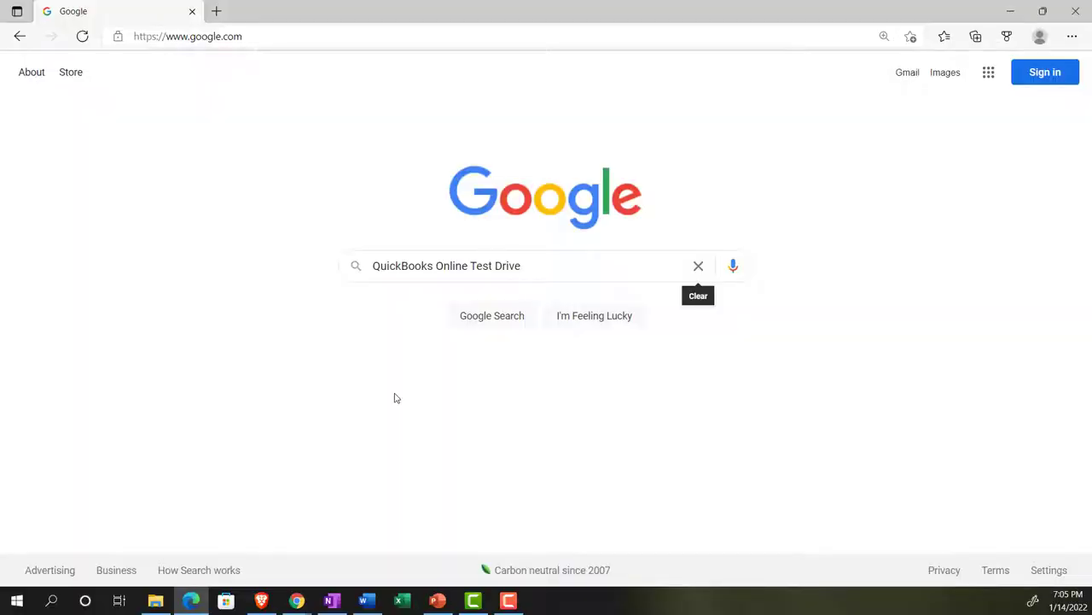
Search Google for QuickBooks Online Test Drive and open the United States test drive company at 125% page zoom.
click(554, 269)
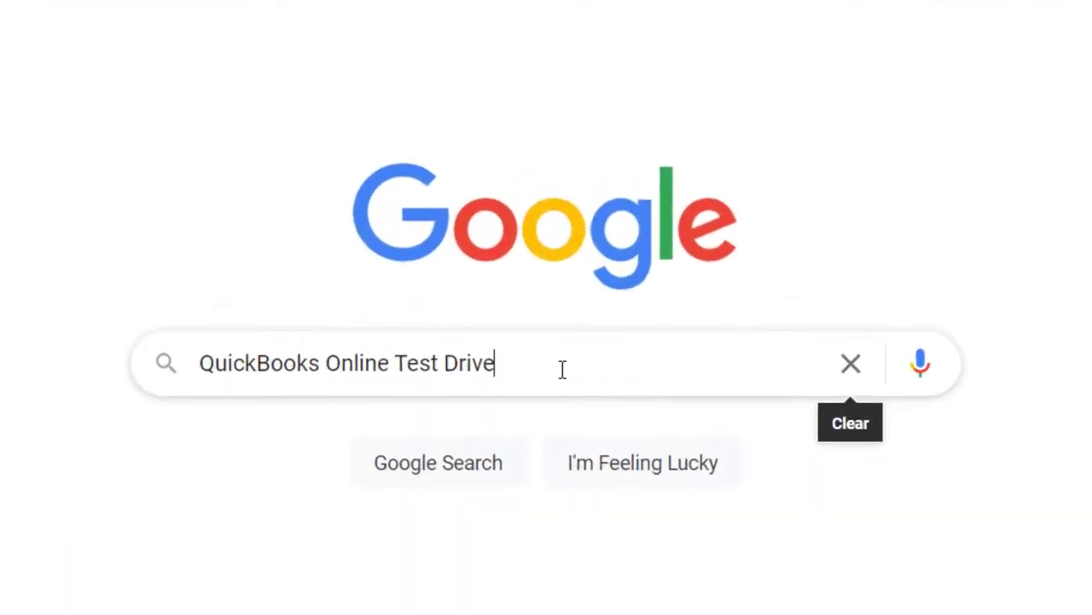
key(Return)
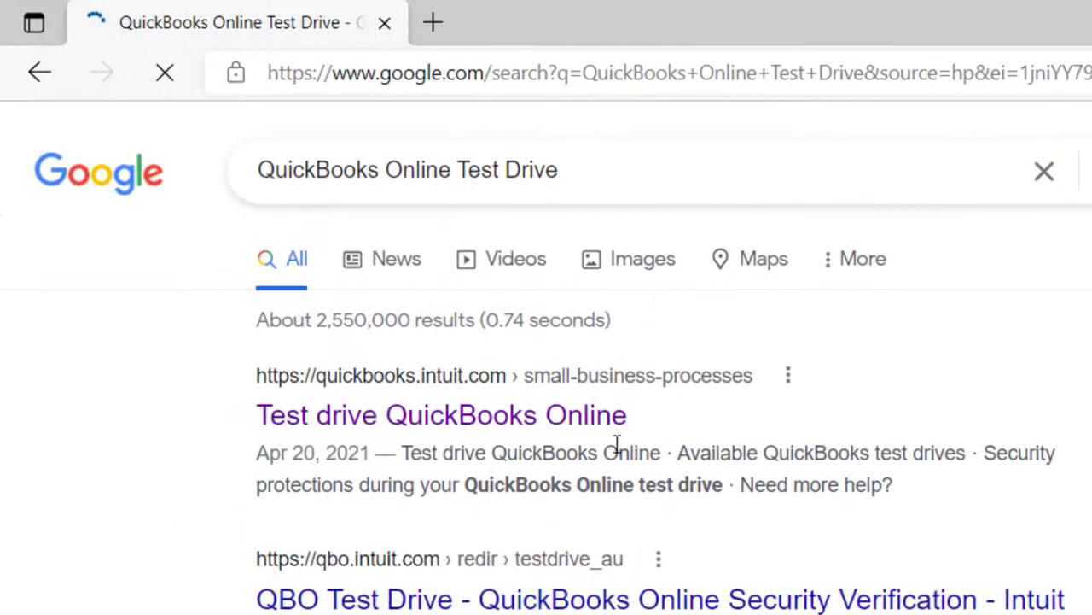
click(546, 434)
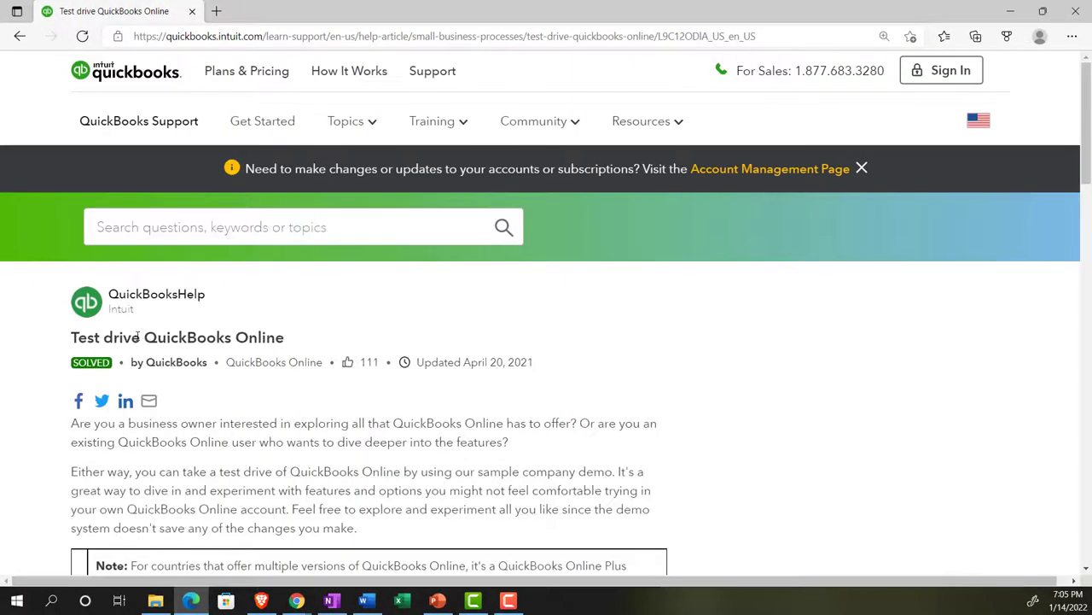
scroll(137, 336, down, 3)
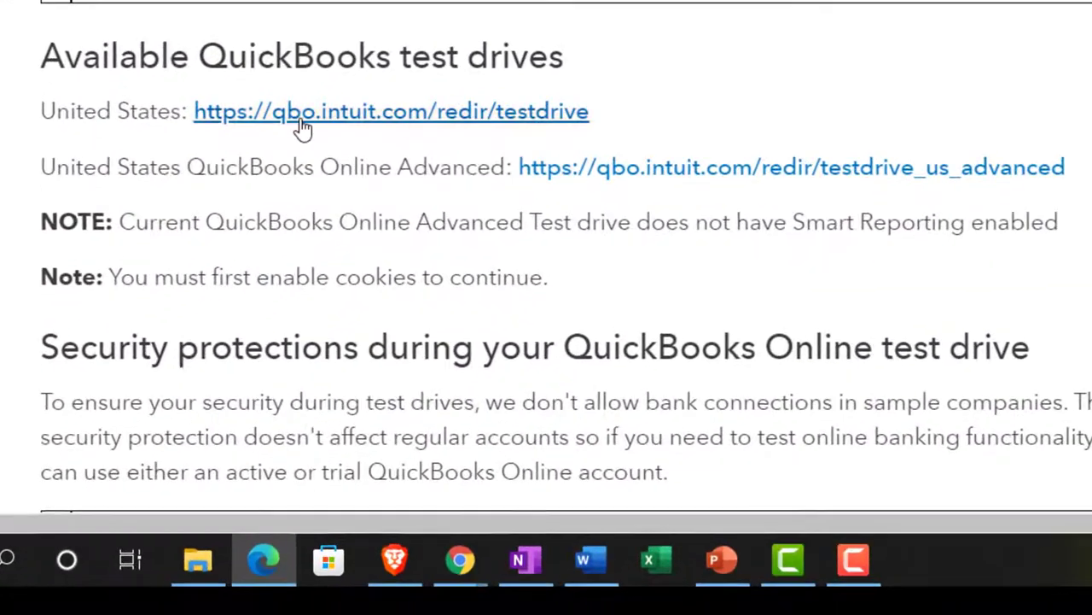
click(286, 159)
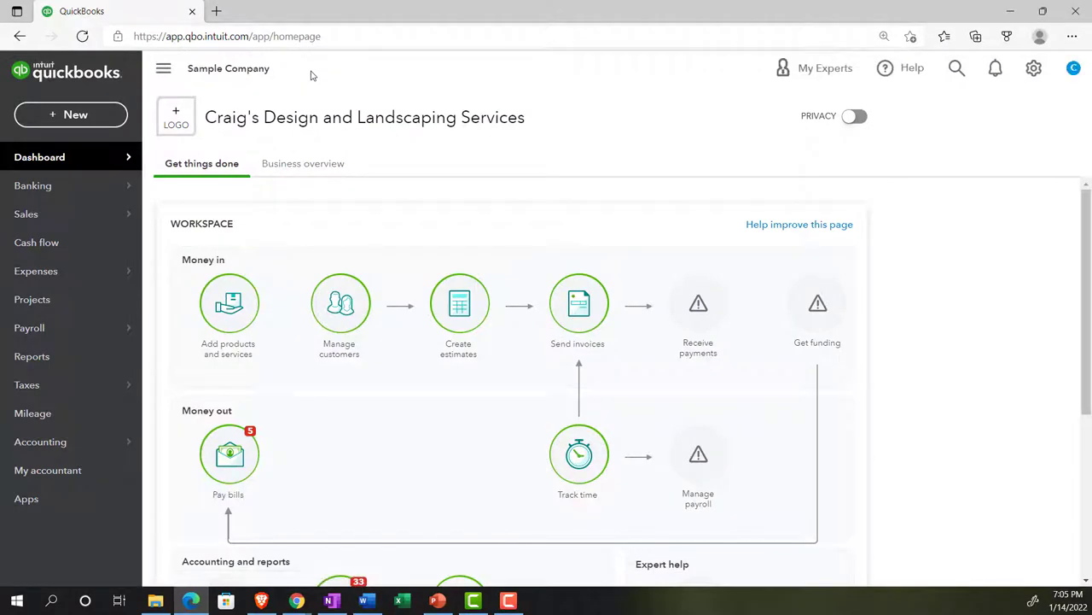
key(ctrl+plus)
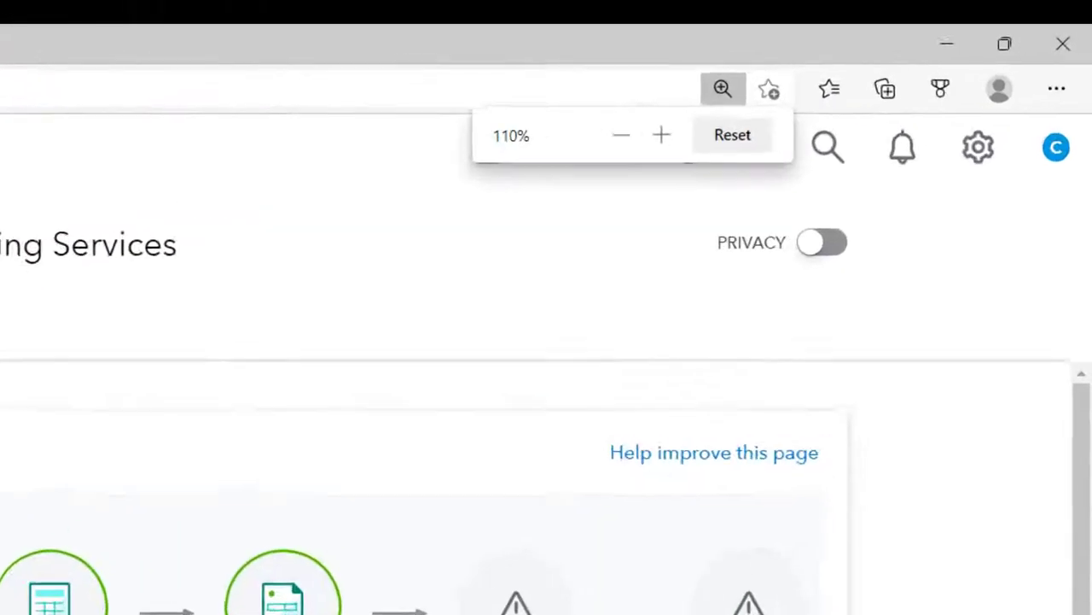
key(ctrl+plus)
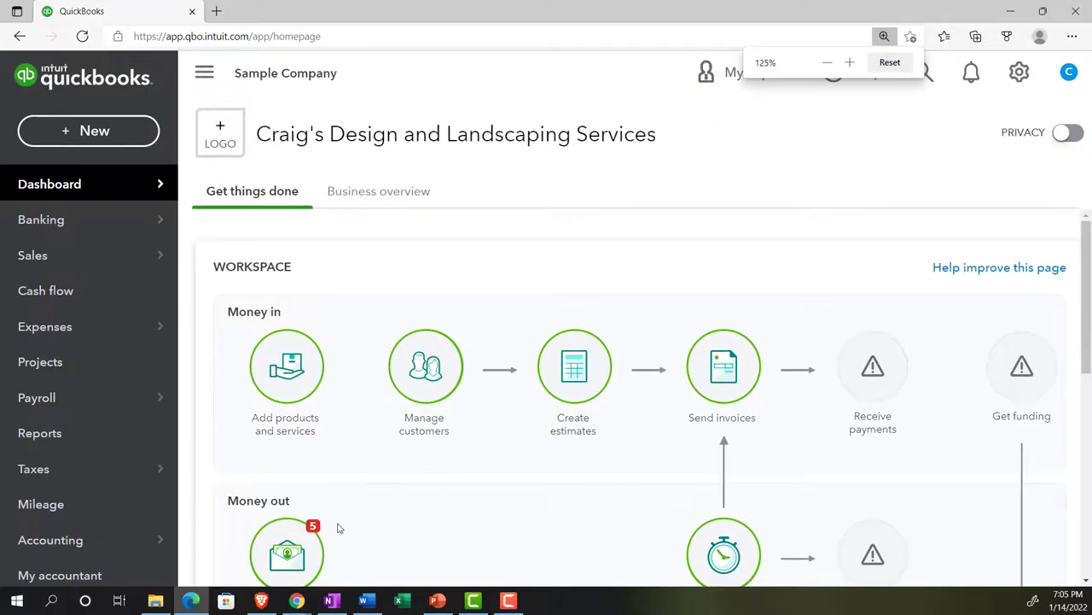
View the Get Great Guitars home page in Chrome, then return to the sample company in Edge.
mouse_move(296, 600)
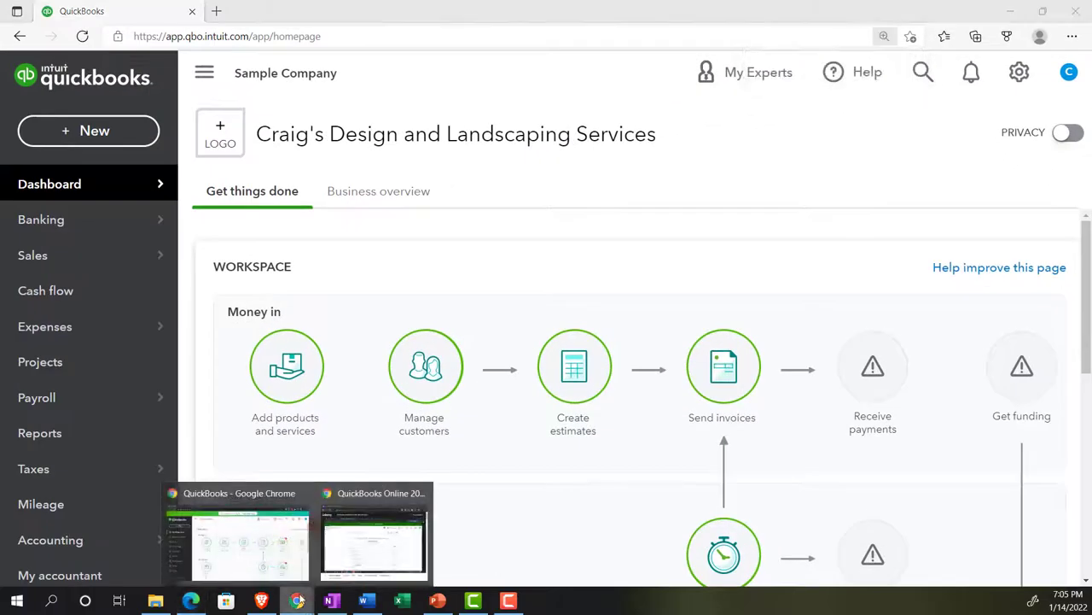
click(268, 559)
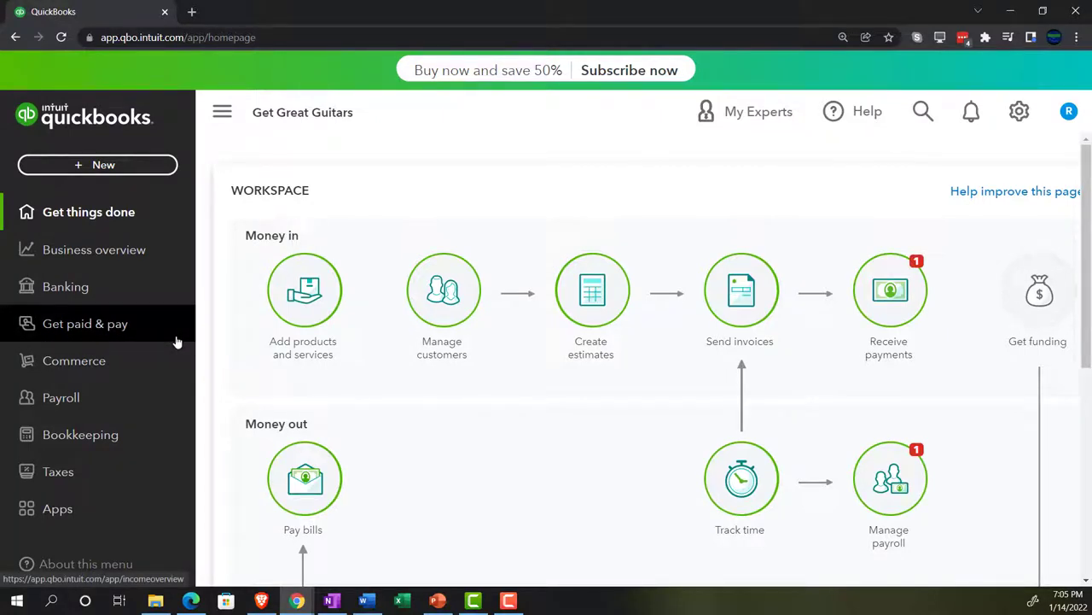
click(195, 600)
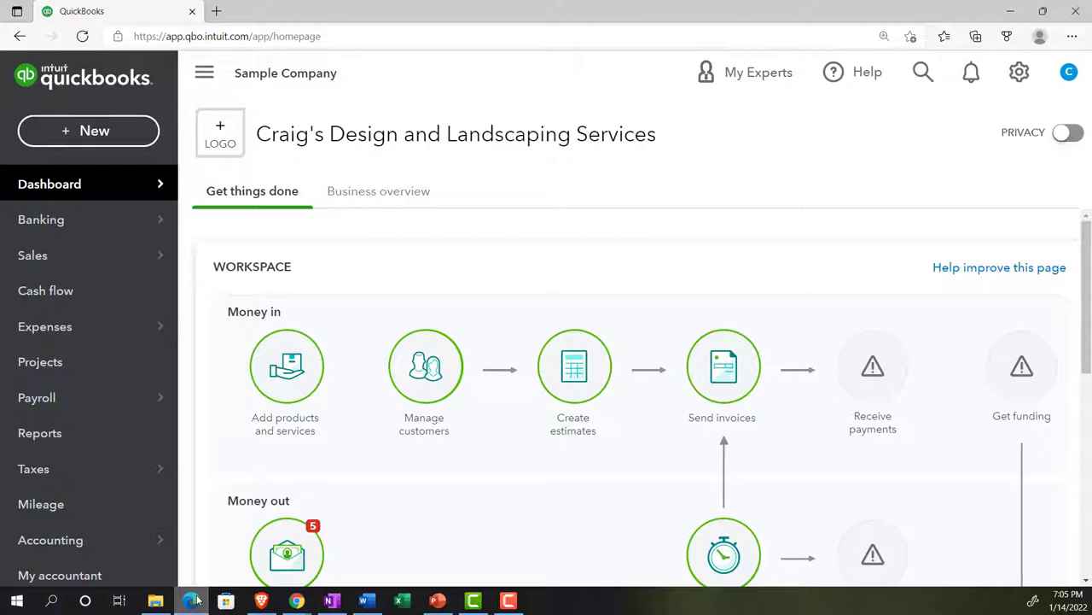
Duplicate the sample company's browser tab twice so that three copies are open.
right_click(145, 16)
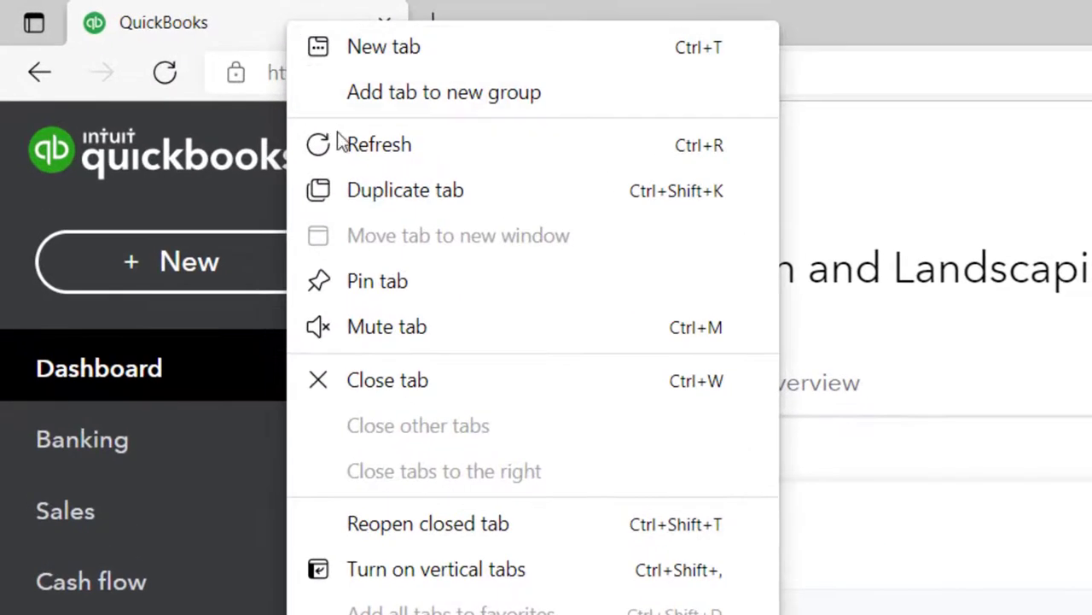
click(353, 186)
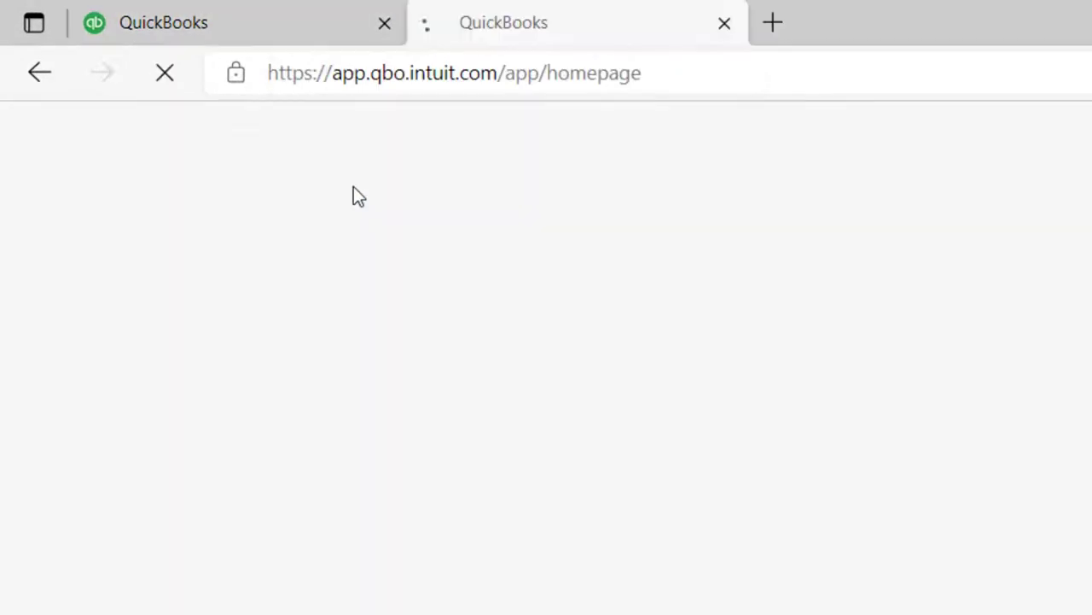
click(292, 31)
right_click(297, 32)
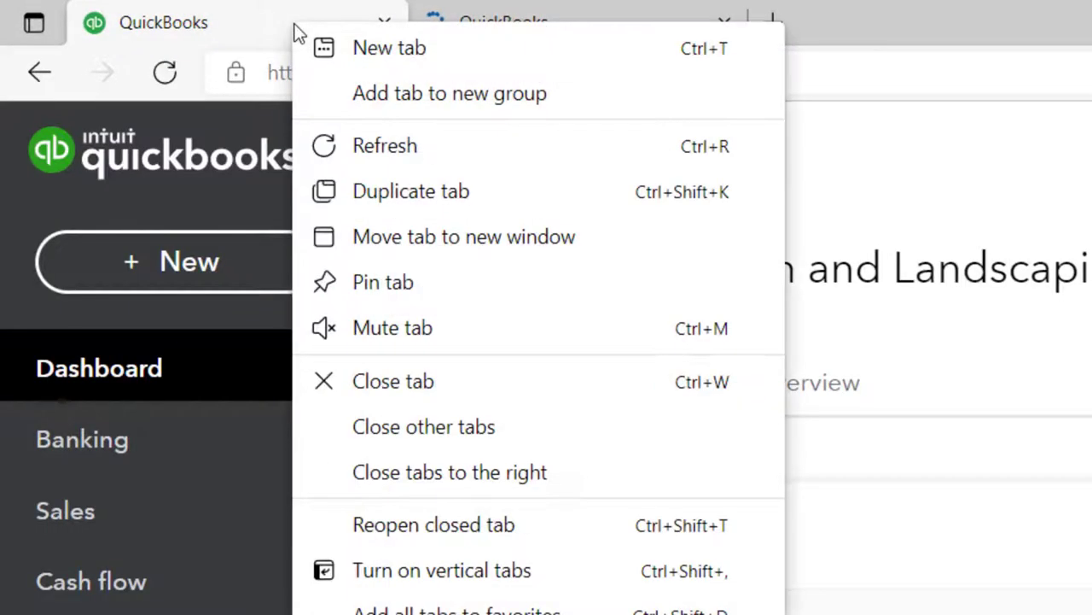
click(359, 194)
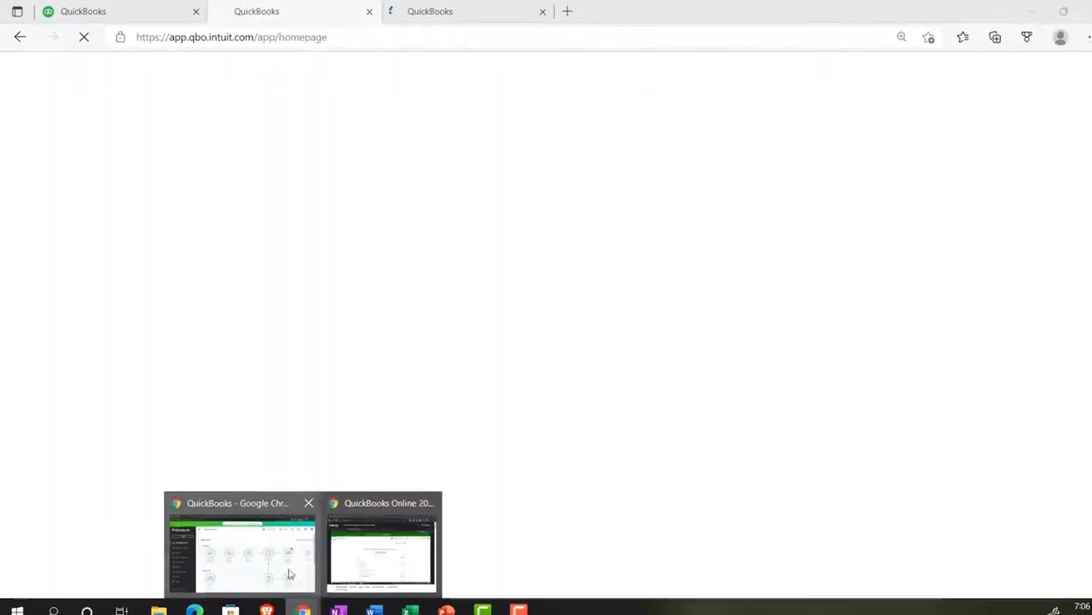
Switch to Get Great Guitars in Chrome and examine where Business view keeps the reports and the option to change to Accountant view.
click(290, 573)
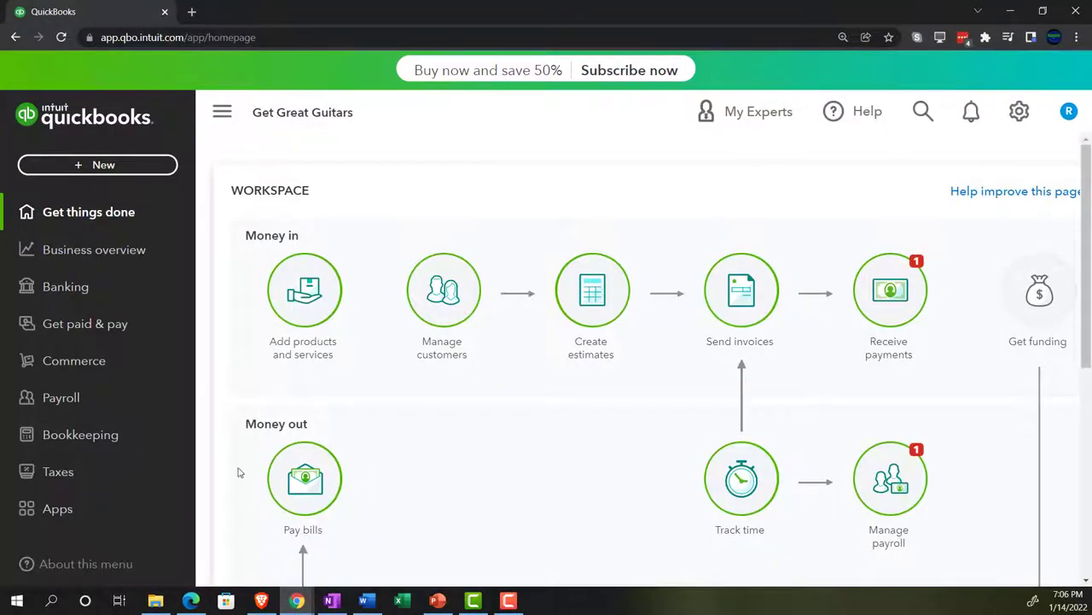
click(95, 258)
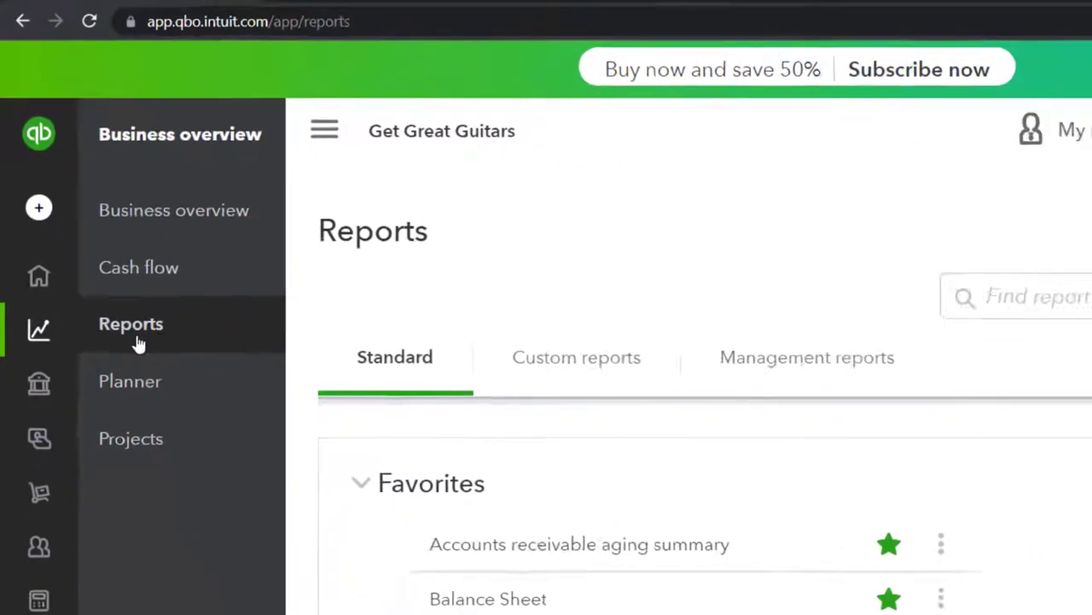
click(137, 340)
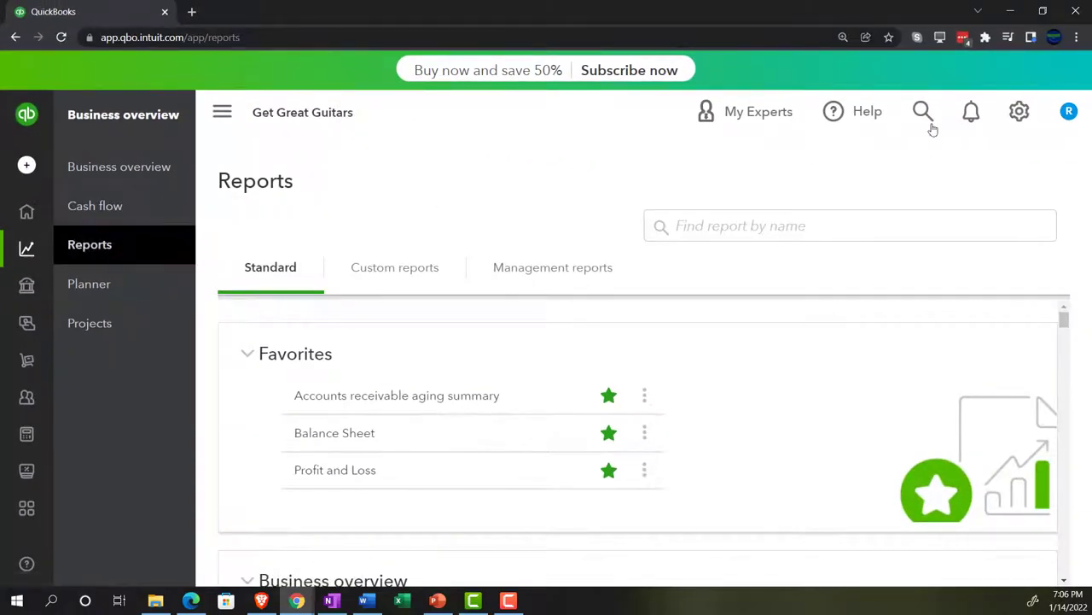
click(1019, 111)
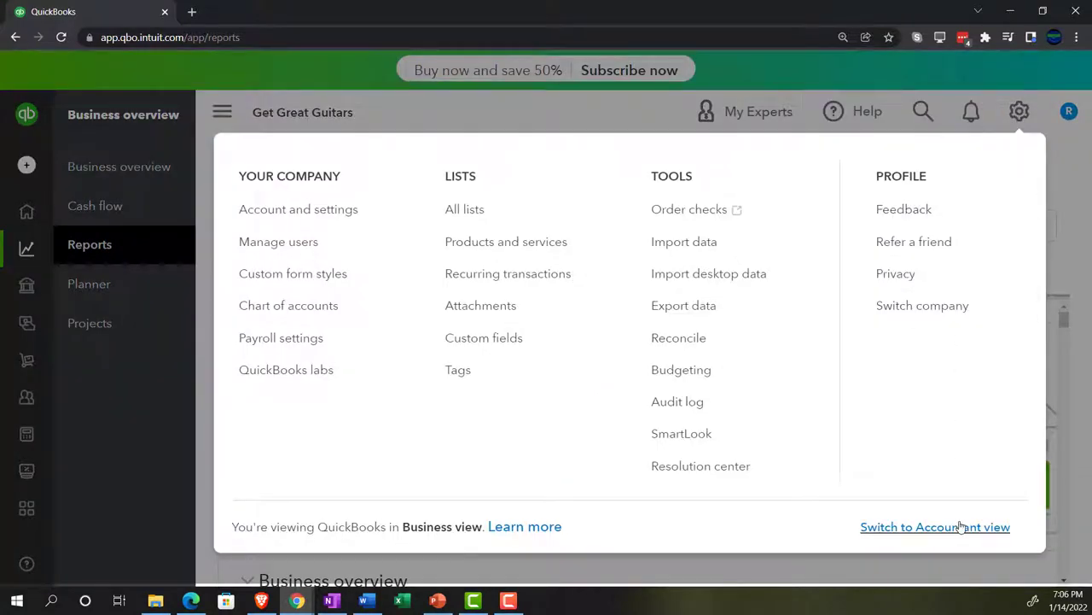
click(1069, 270)
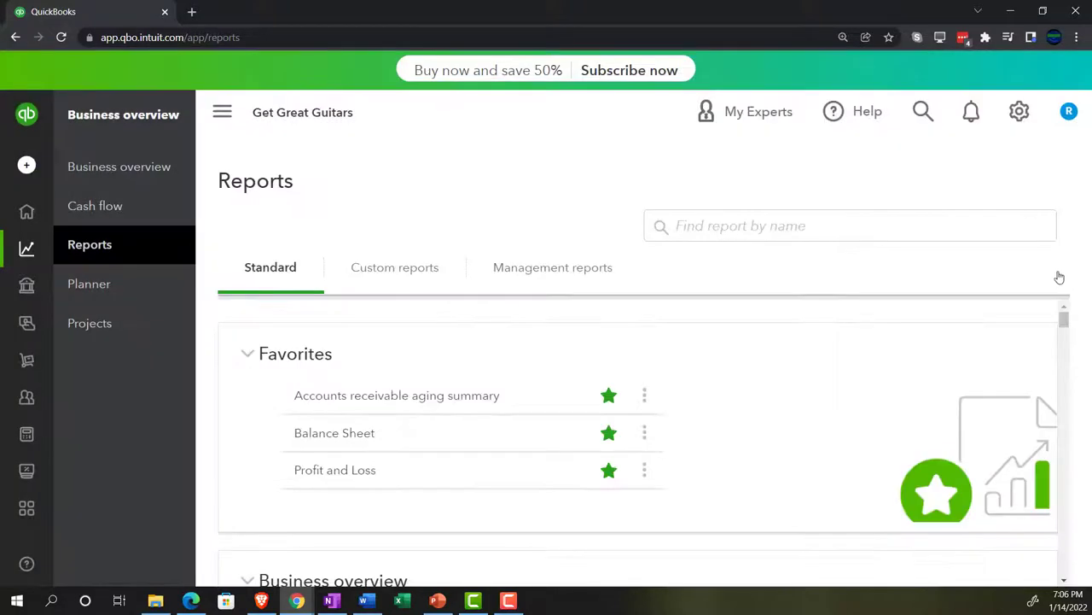
Switch back to Edge and open the Profit and Loss report from the Business overview group of the sample company's reports.
click(191, 600)
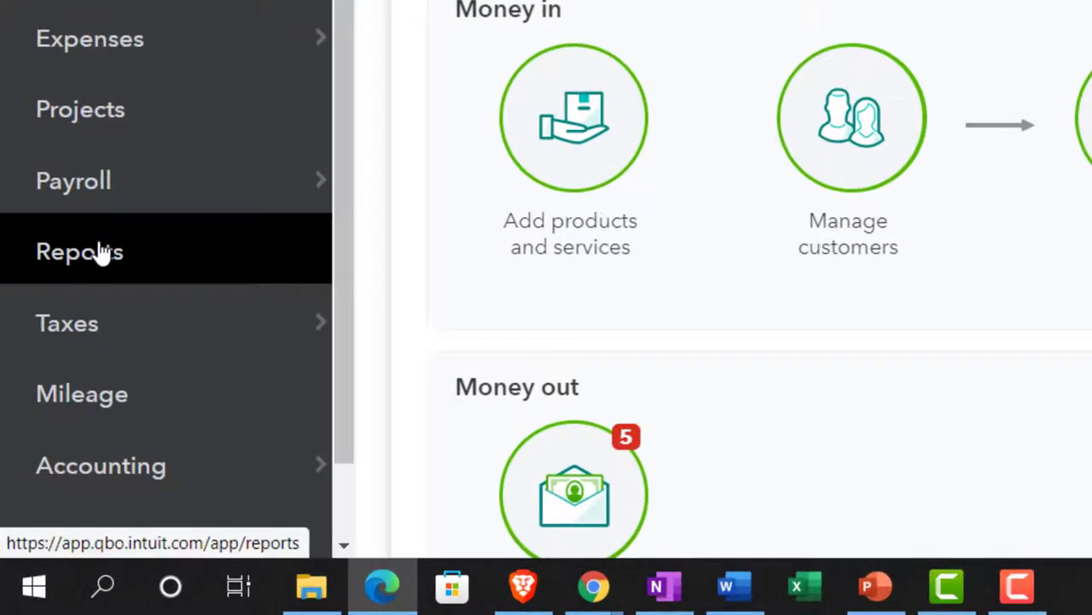
click(51, 433)
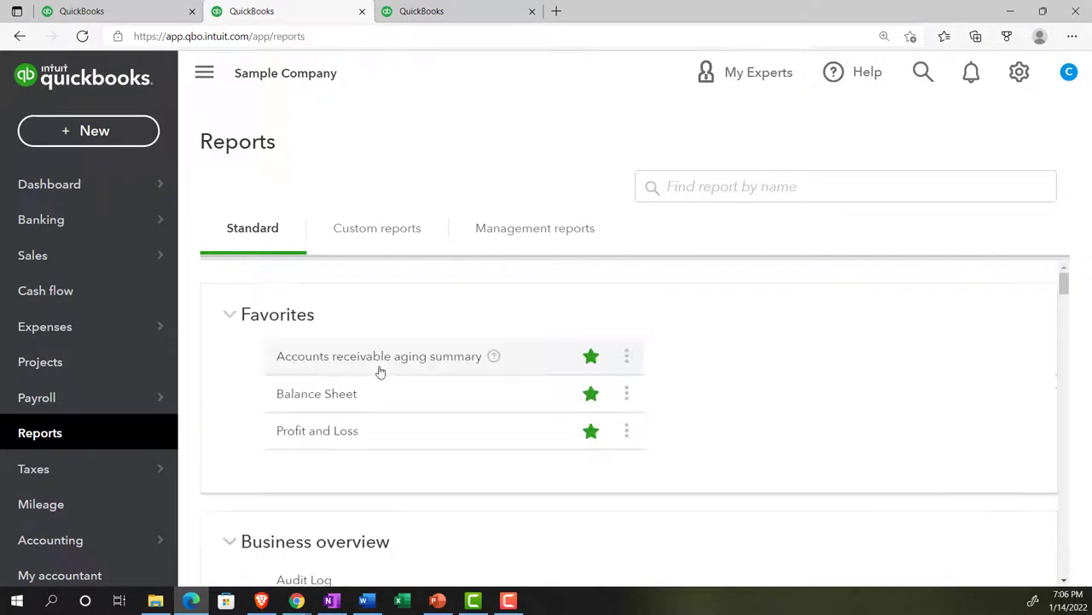
scroll(373, 393, down, 2)
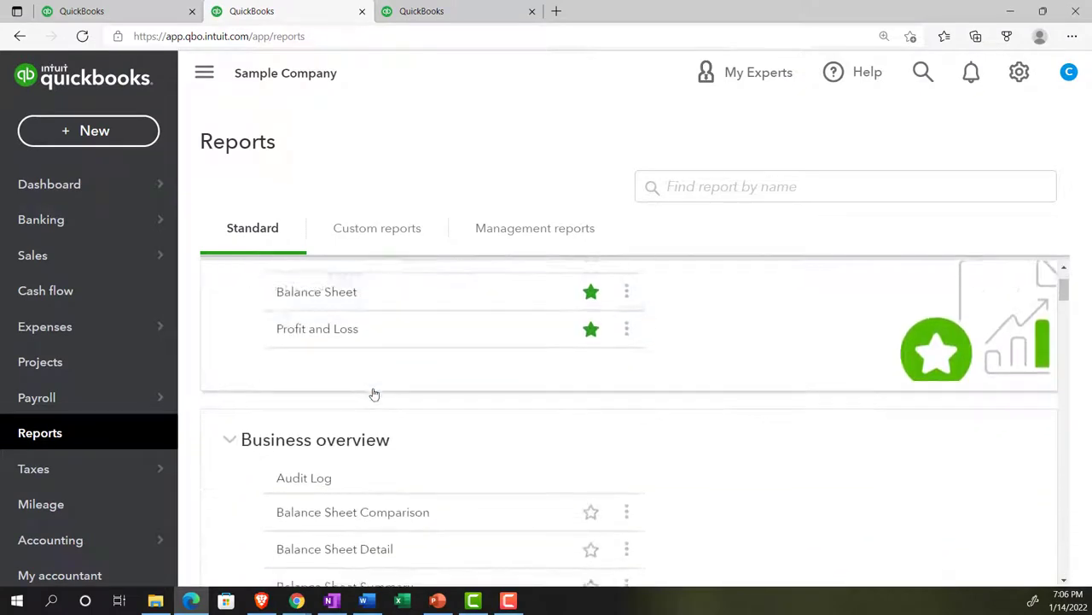
scroll(373, 393, down, 5)
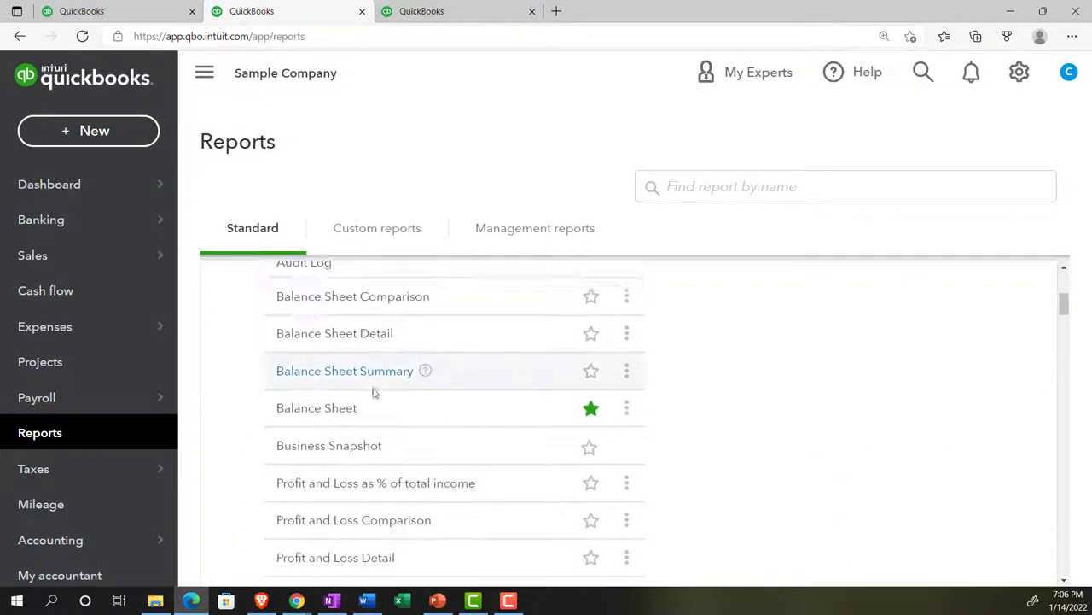
scroll(373, 393, down, 2)
scroll(427, 409, down, 1)
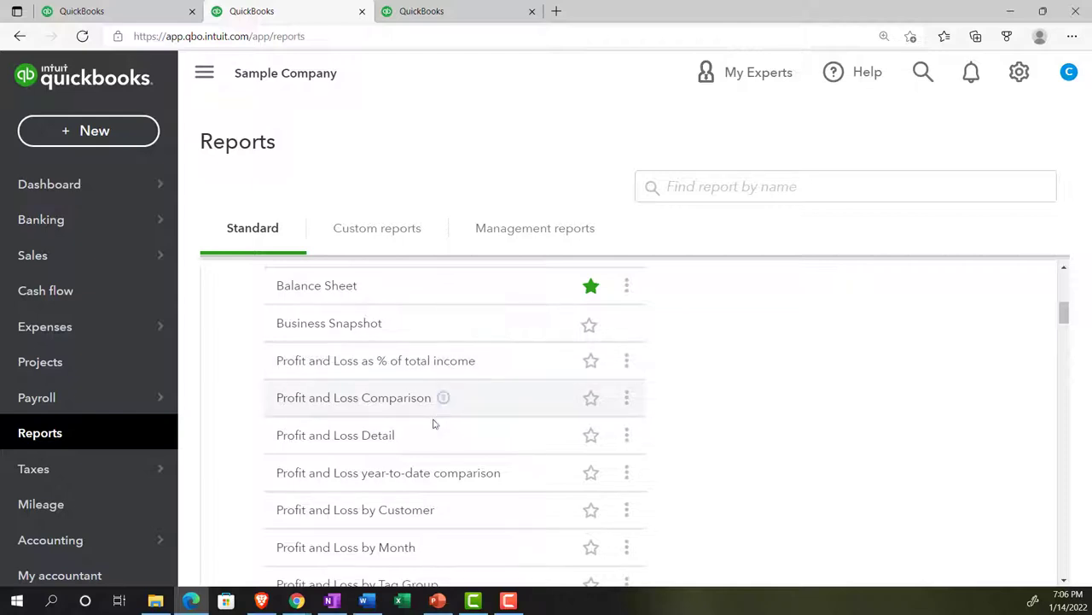
scroll(432, 427, down, 1)
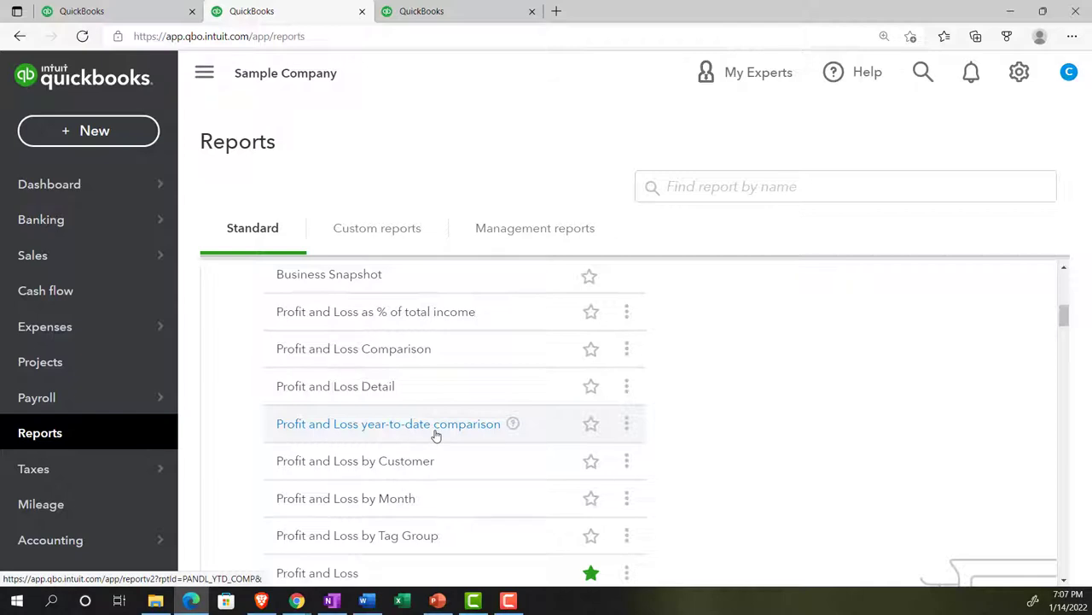
scroll(436, 436, down, 1)
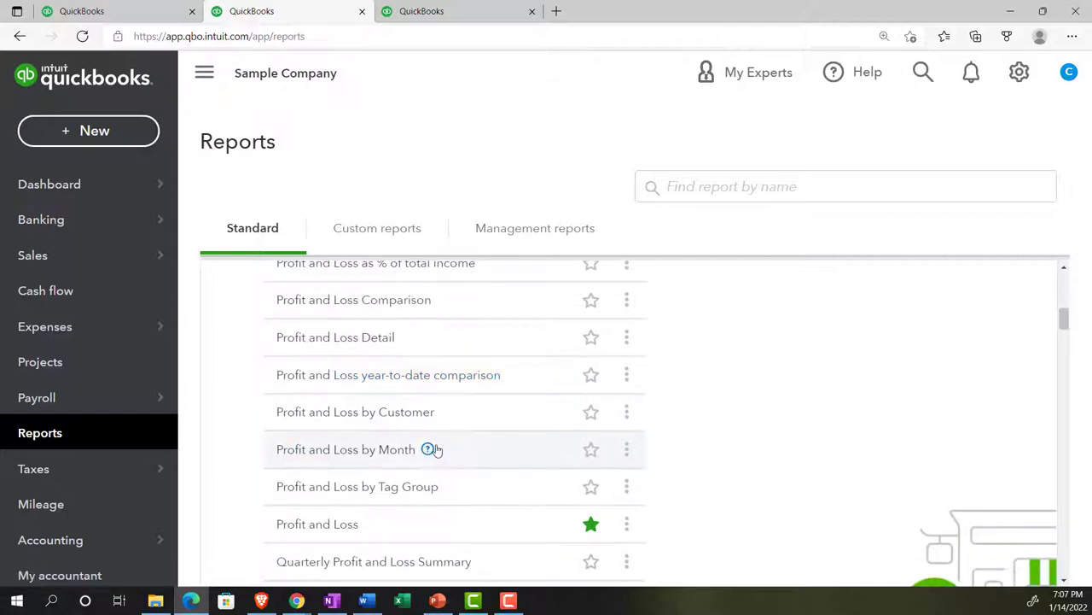
scroll(436, 449, down, 1)
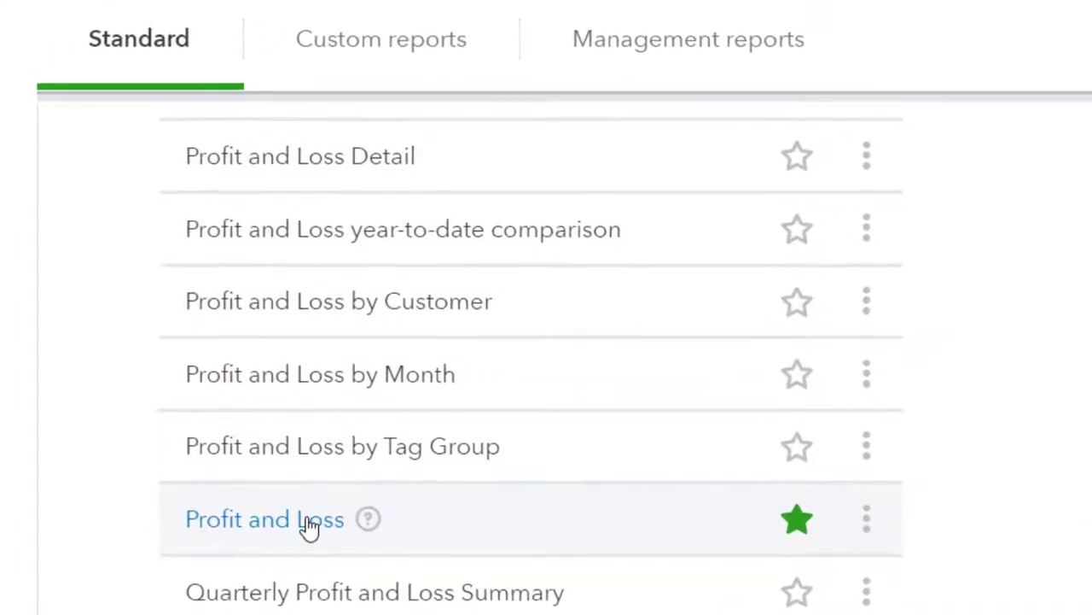
click(307, 525)
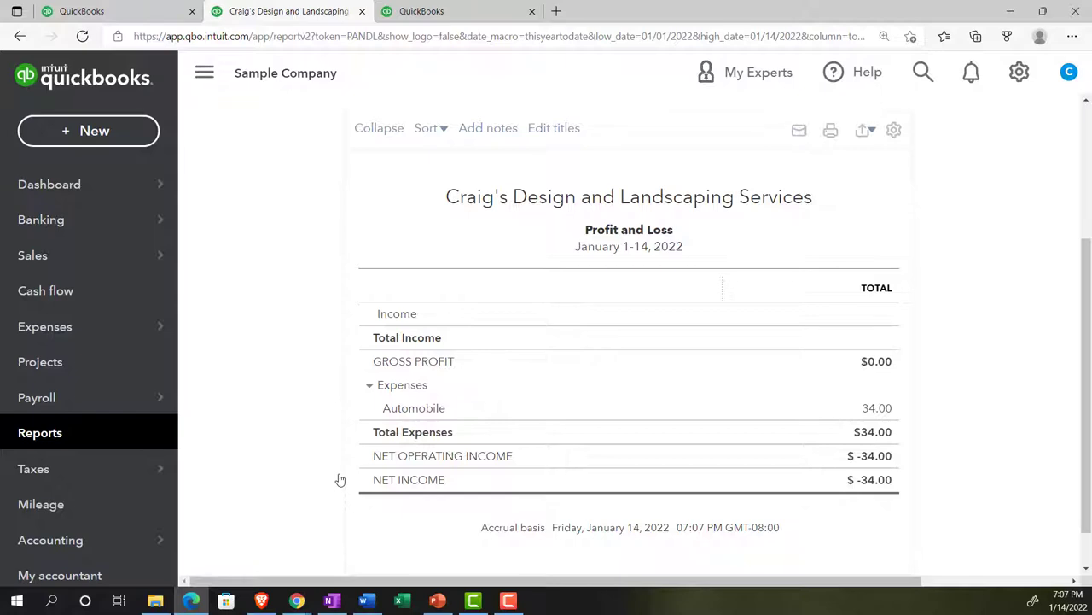
Hide the navigation menu and run the Profit and Loss report for 01/01/2021 to 12/31/2021.
click(204, 73)
scroll(256, 324, up, 3)
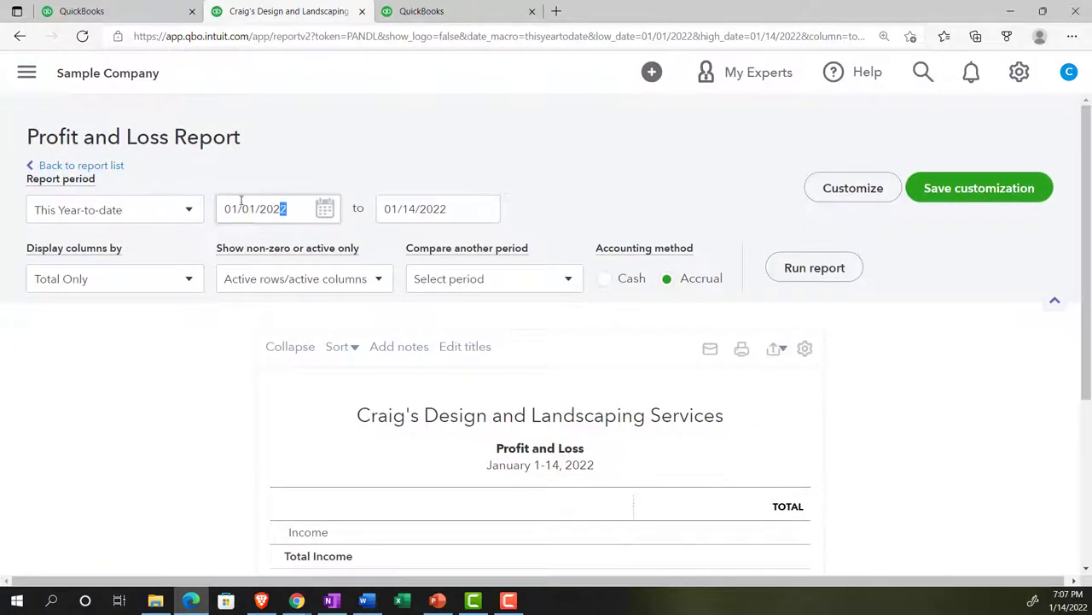
triple_click(242, 205)
text(01)
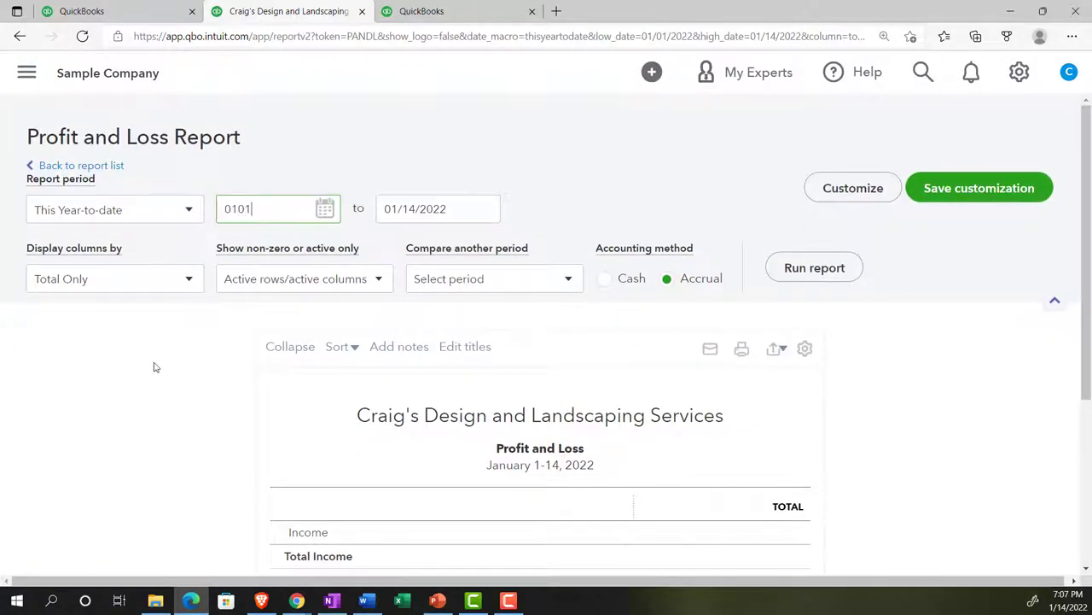
text(/01/2021)
key(Tab)
text(12312021)
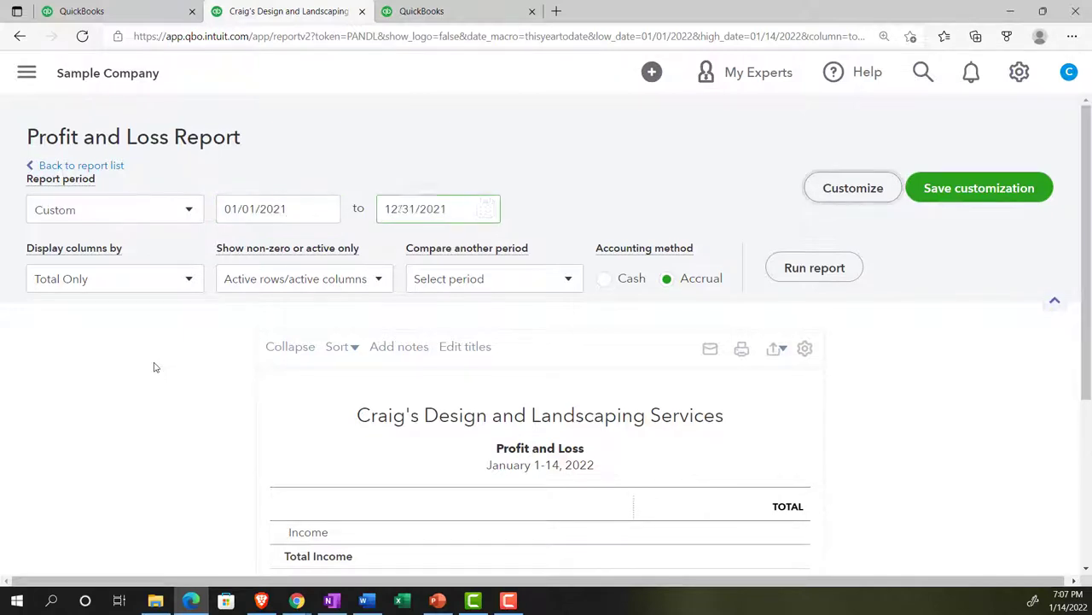
click(155, 367)
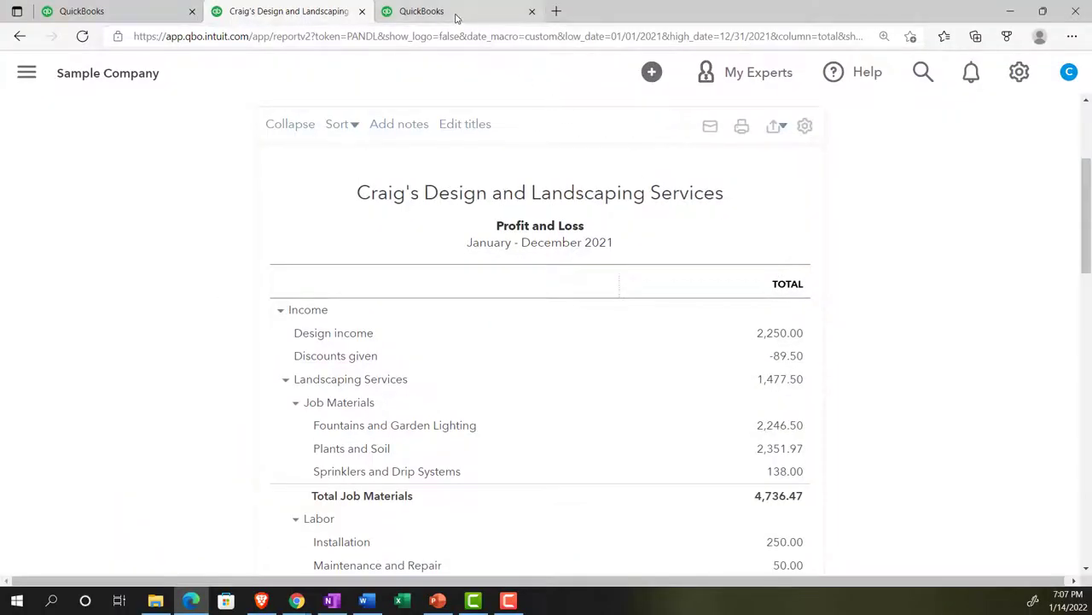
Open the Balance Sheet from the favorite reports in the third browser tab.
click(456, 12)
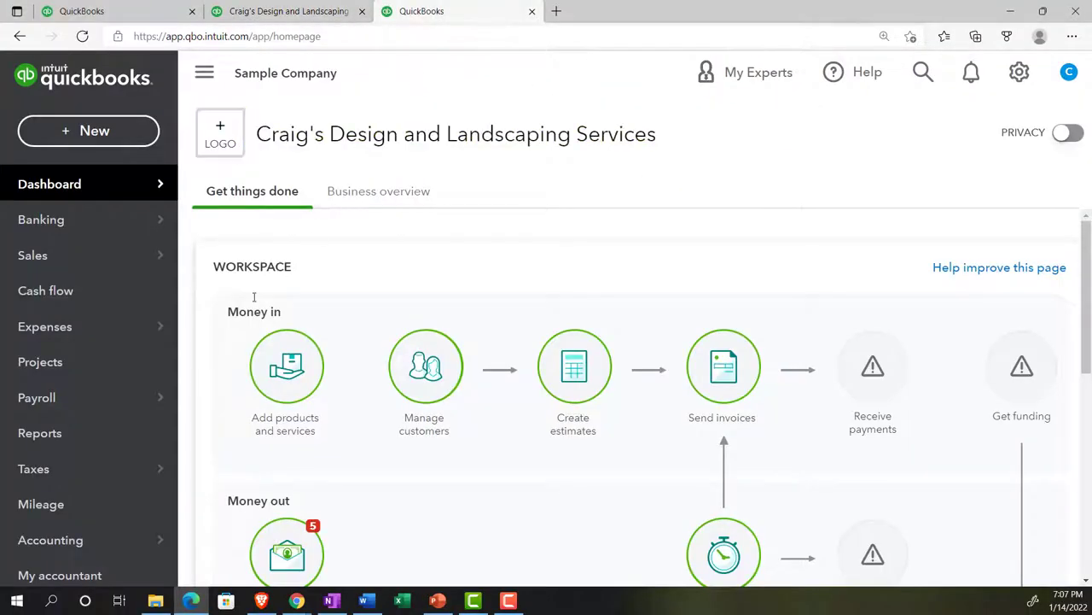
click(63, 436)
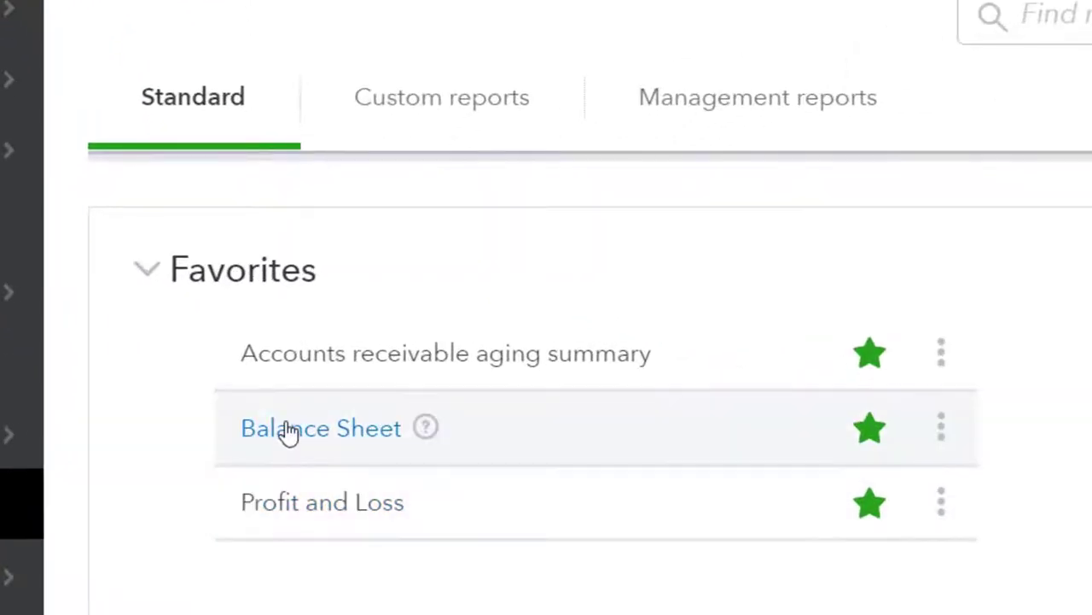
click(292, 429)
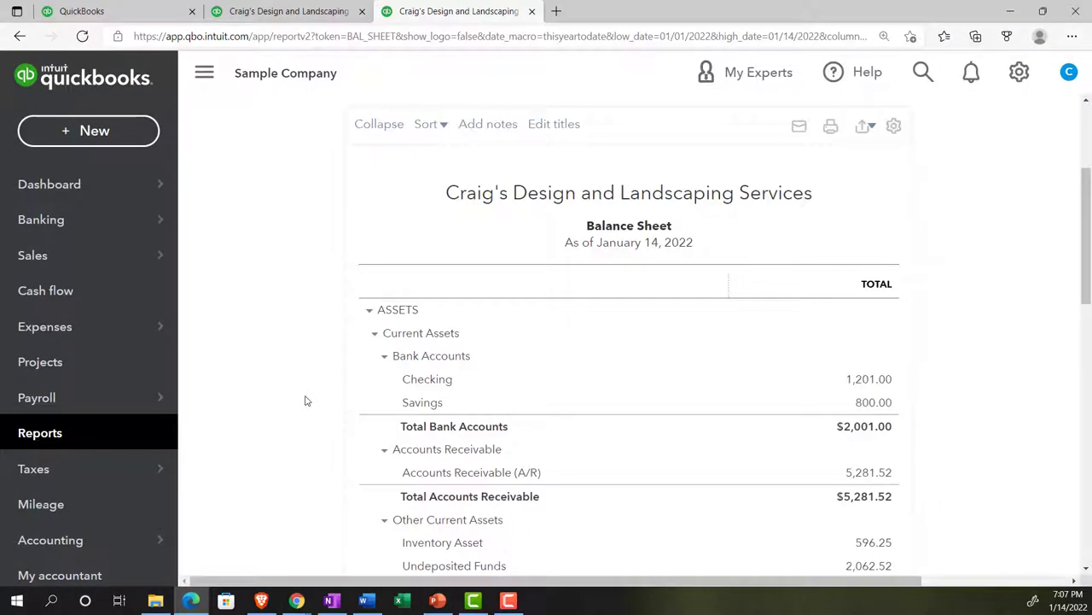
Hide the navigation menu, run the Balance Sheet report for 01/01/2021 to 12/31/2021, and enlarge the page.
click(204, 73)
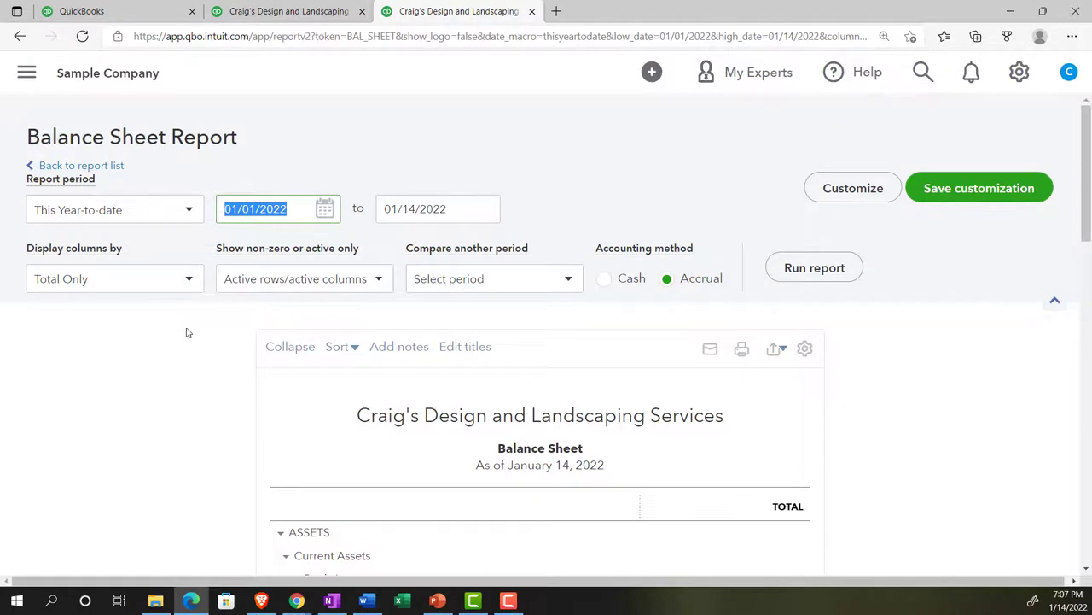
text(01)
key(Tab)
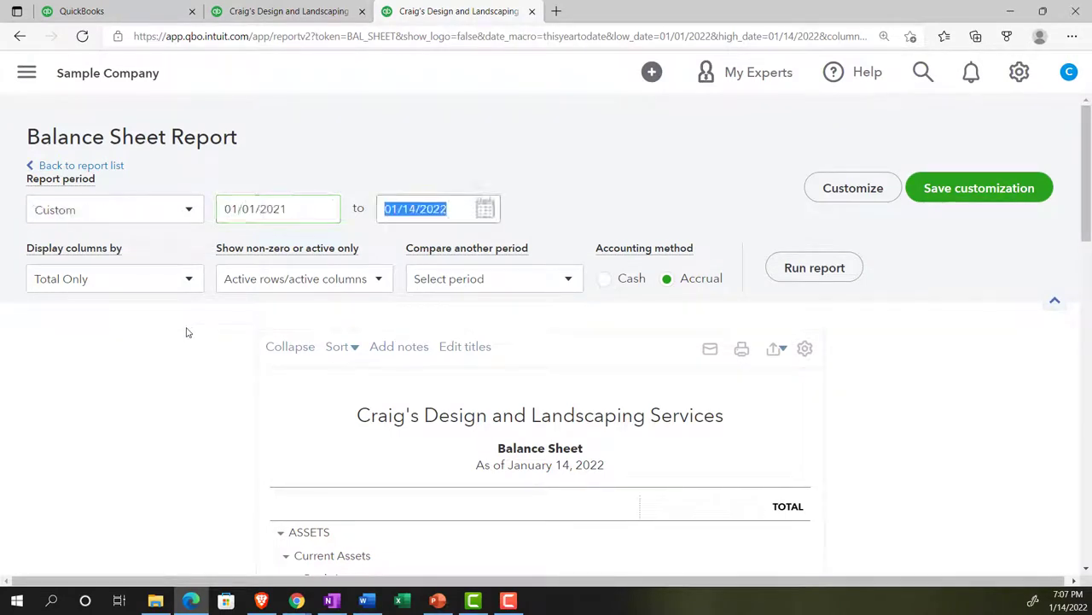
text(123121)
key(Tab)
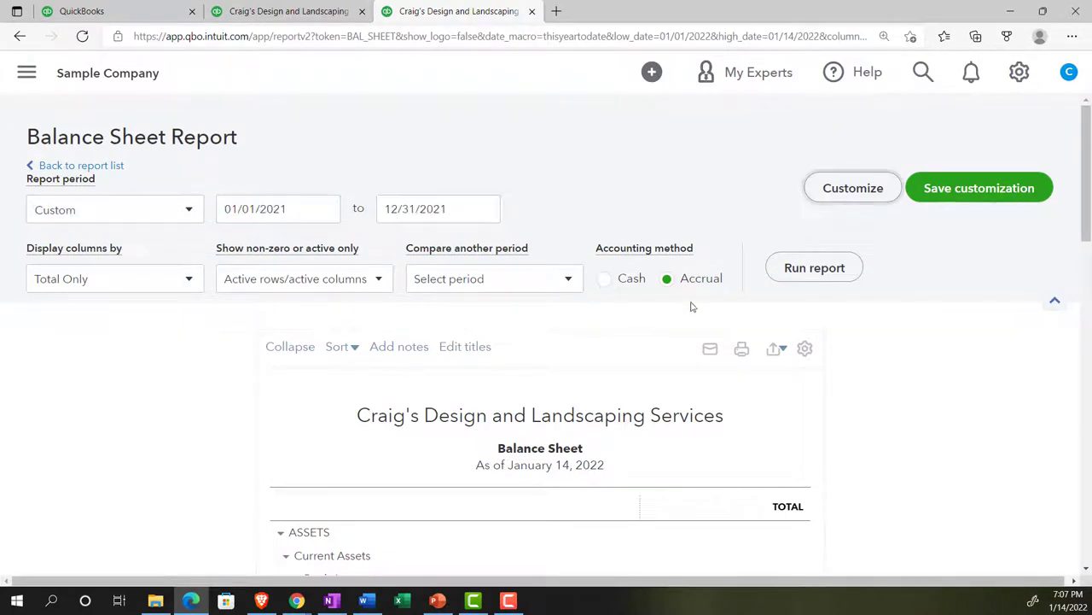
click(773, 270)
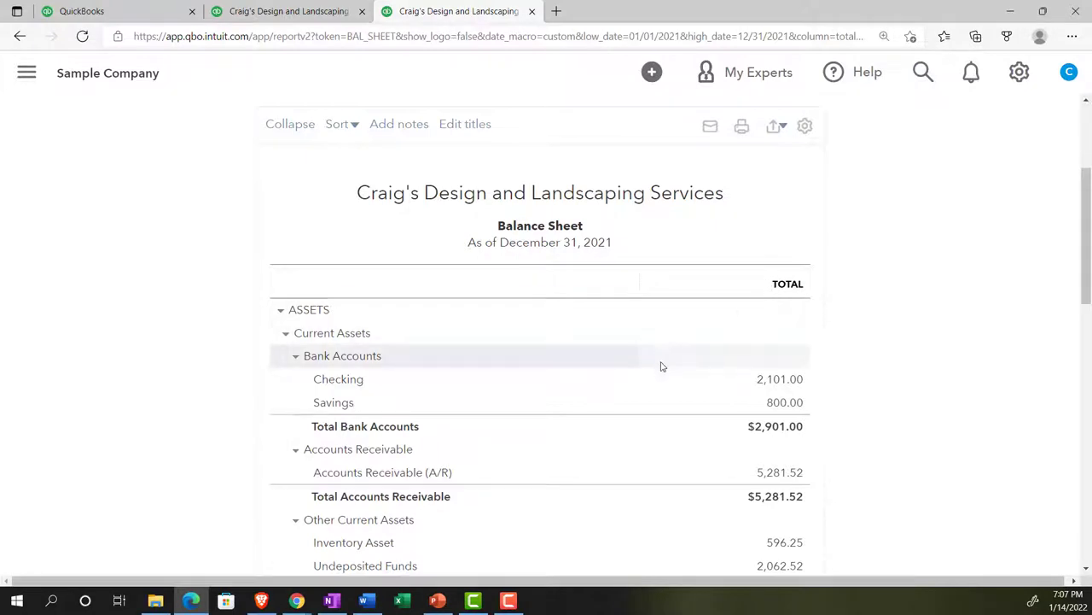
key(ctrl+plus)
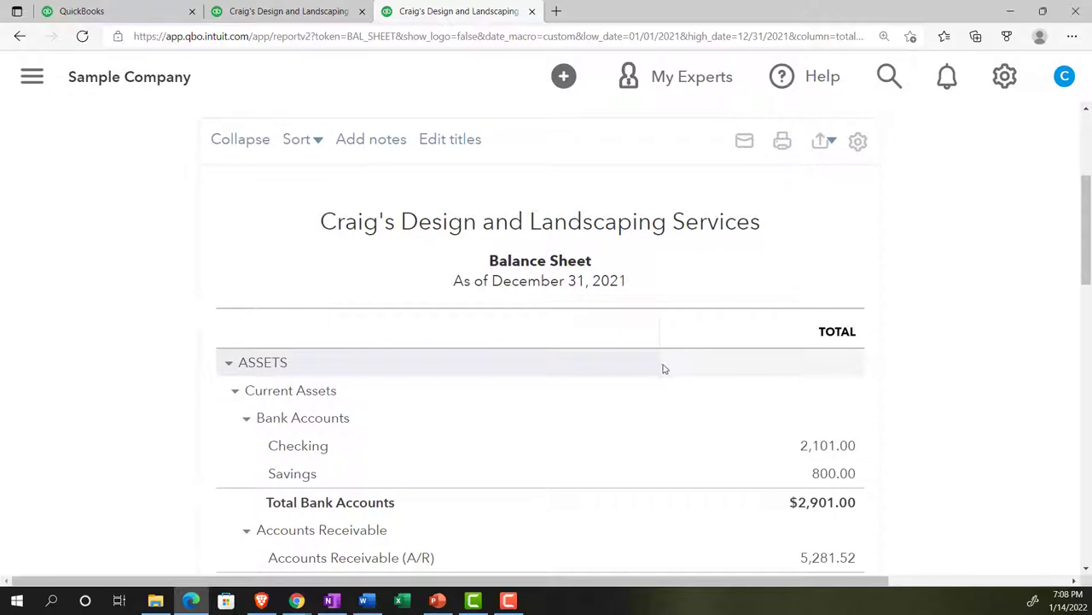
Return to the first browser tab and examine the list of new customer, vendor, employee and other transaction forms.
click(148, 14)
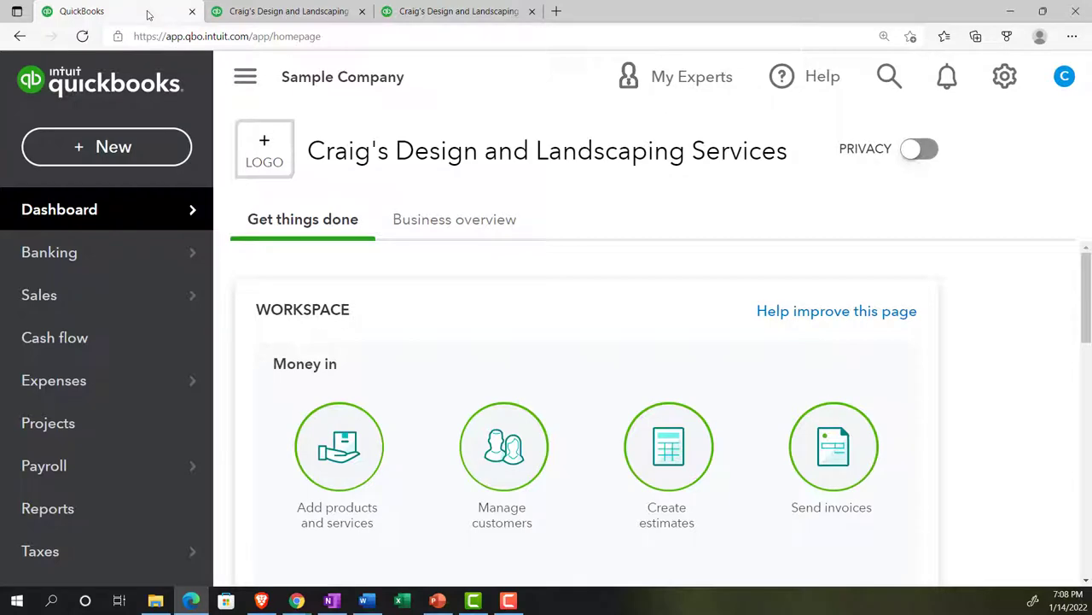
click(115, 164)
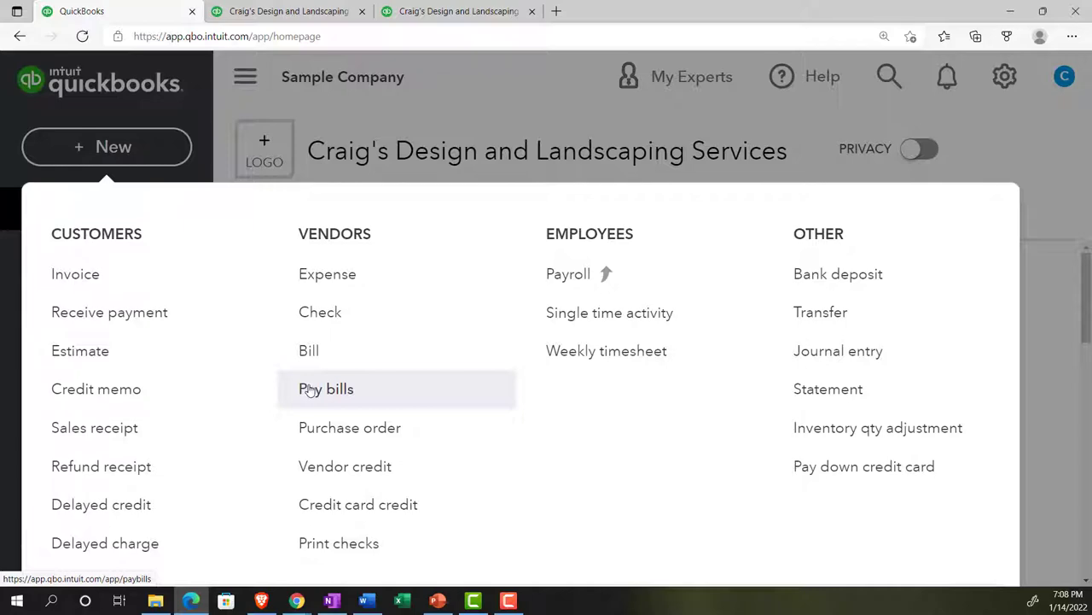
click(427, 113)
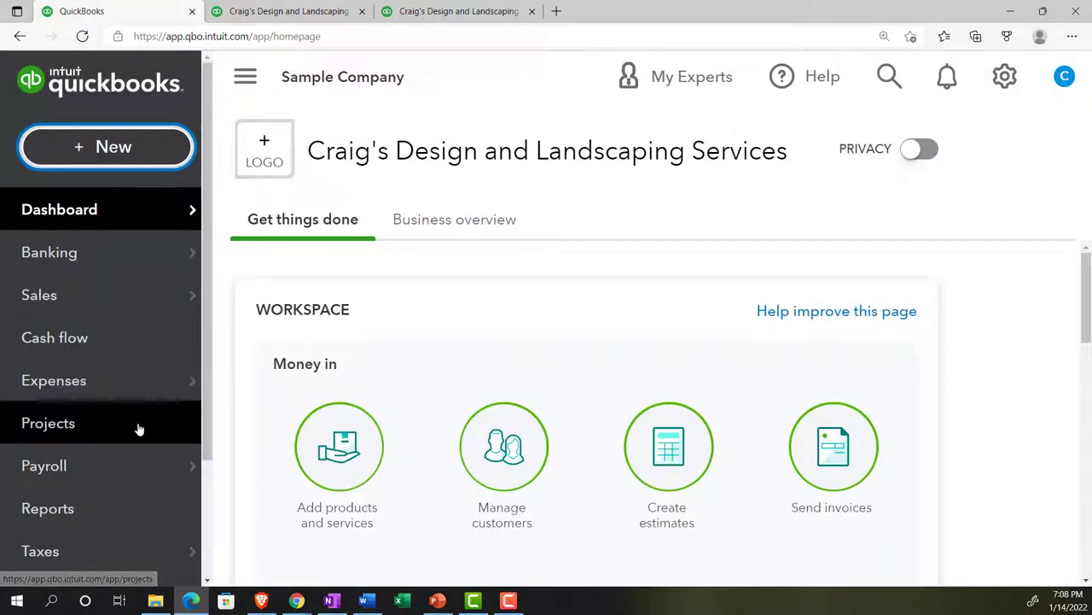
Open the sample company's chart of accounts from the Accounting area and bring its account list into view.
scroll(139, 429, down, 2)
mouse_move(132, 475)
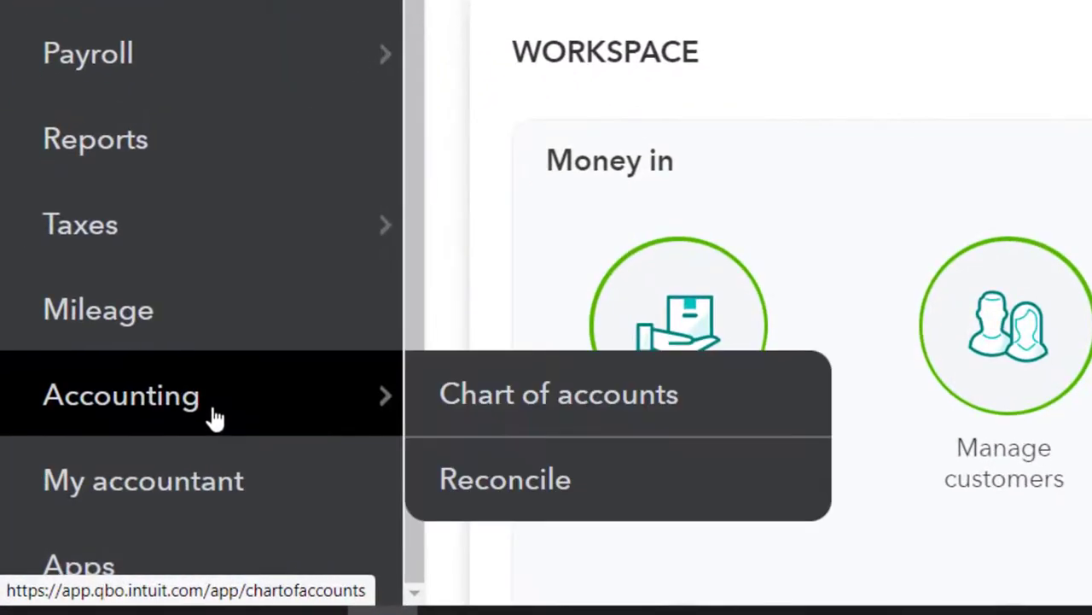
click(213, 418)
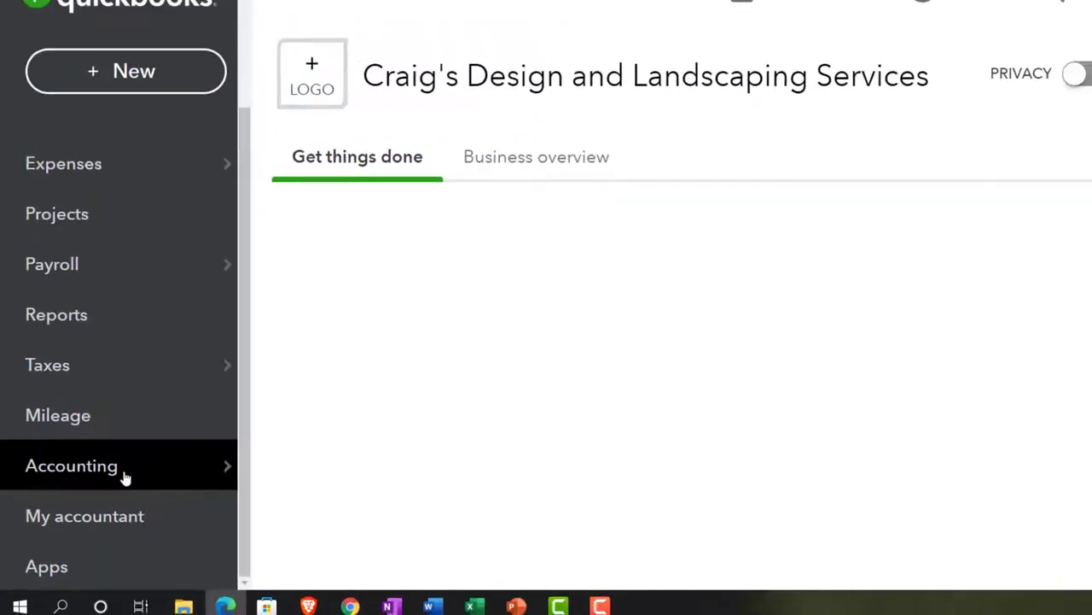
scroll(342, 465, down, 1)
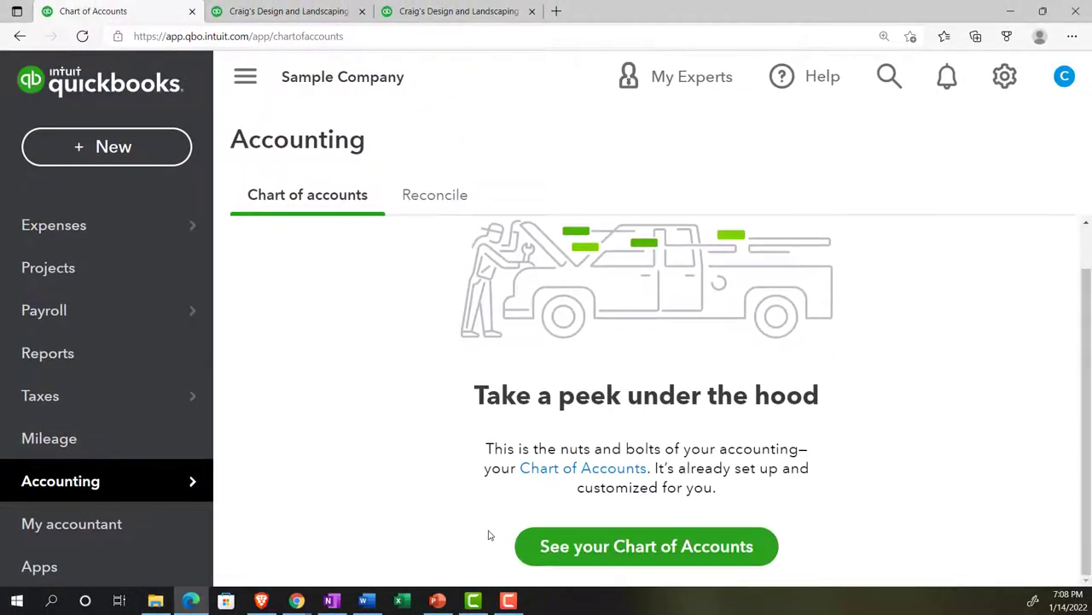
click(559, 547)
scroll(540, 512, down, 2)
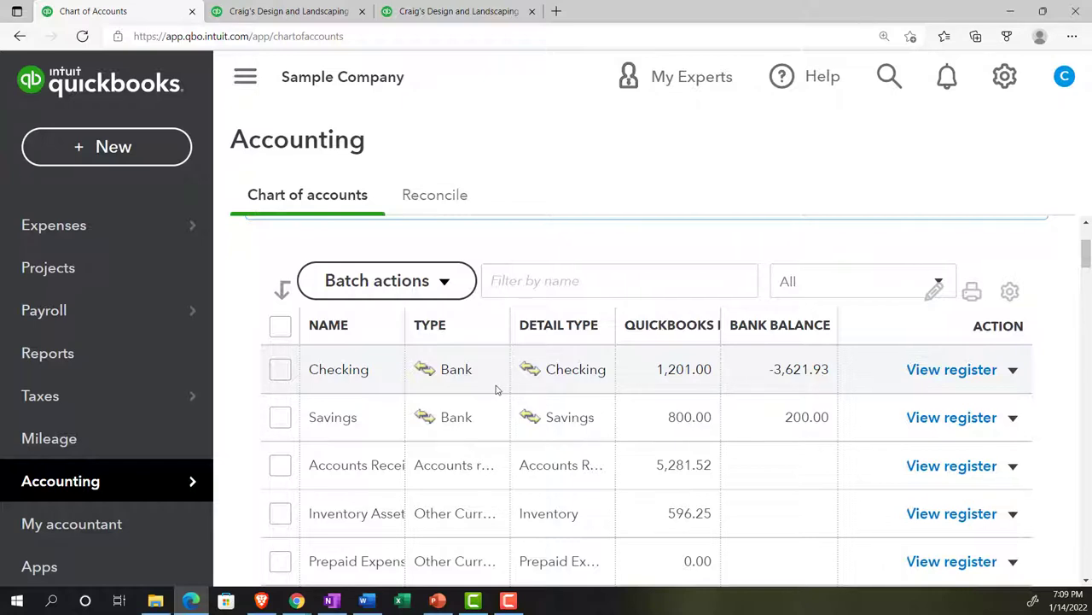
Look over the new transaction forms again, and examine the asset and liability accounts in the chart of accounts.
click(107, 155)
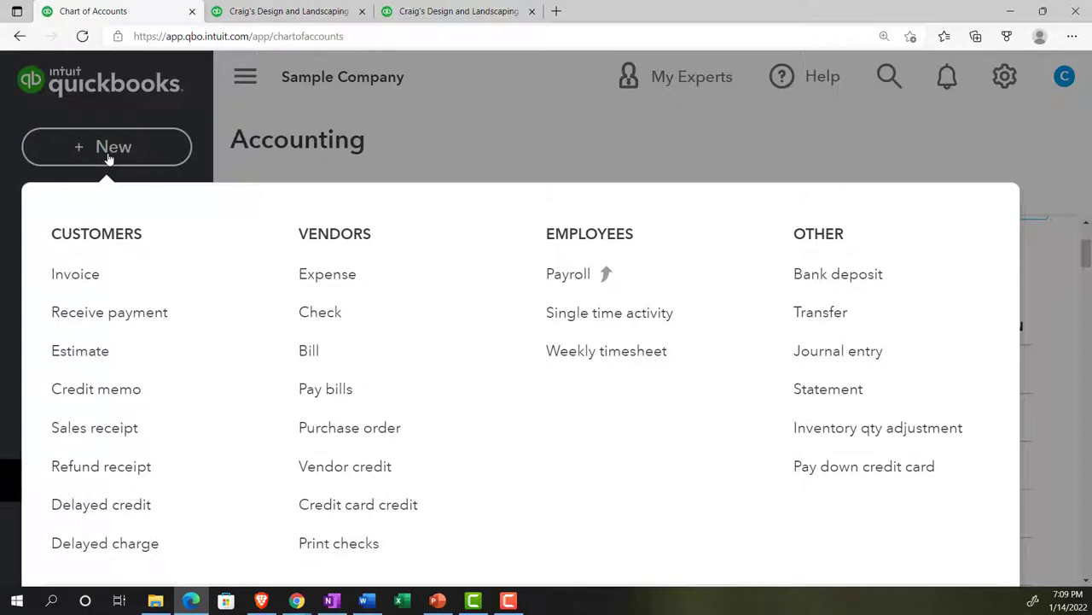
click(108, 154)
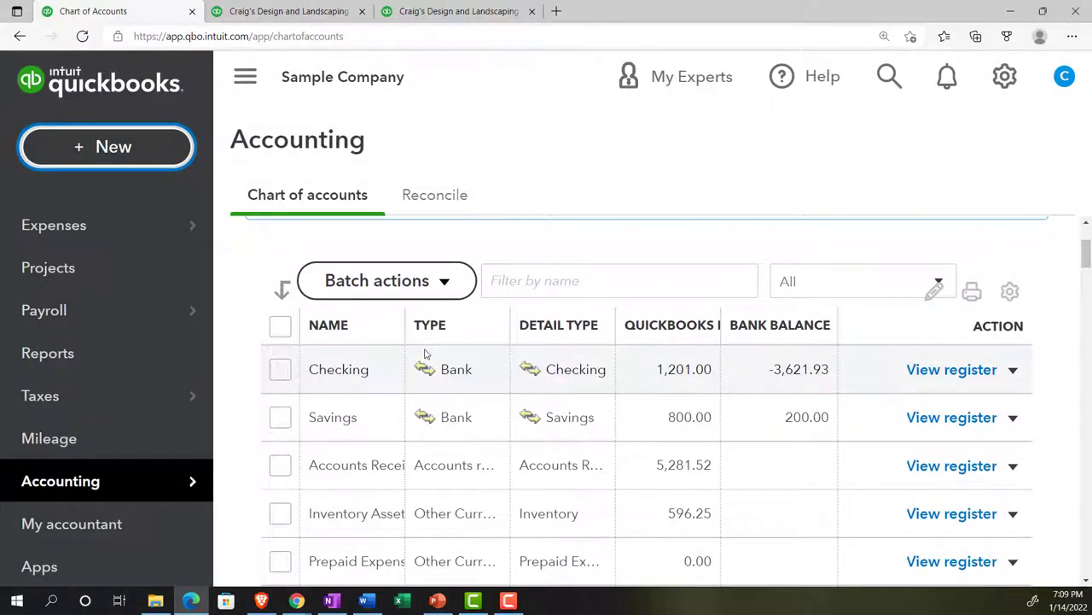
scroll(425, 353, down, 3)
scroll(425, 353, down, 1)
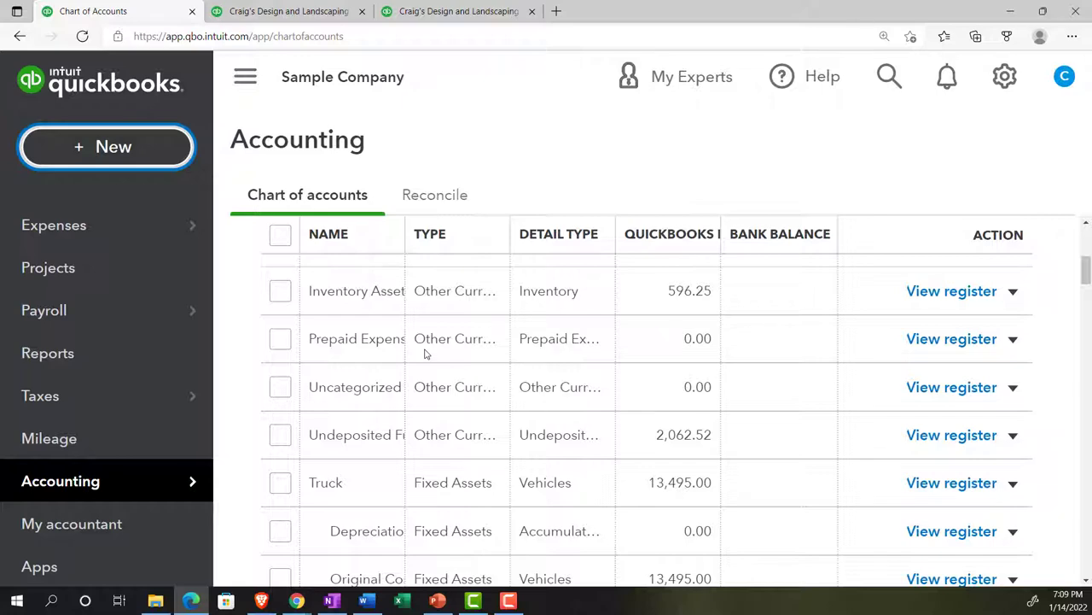
scroll(426, 353, down, 2)
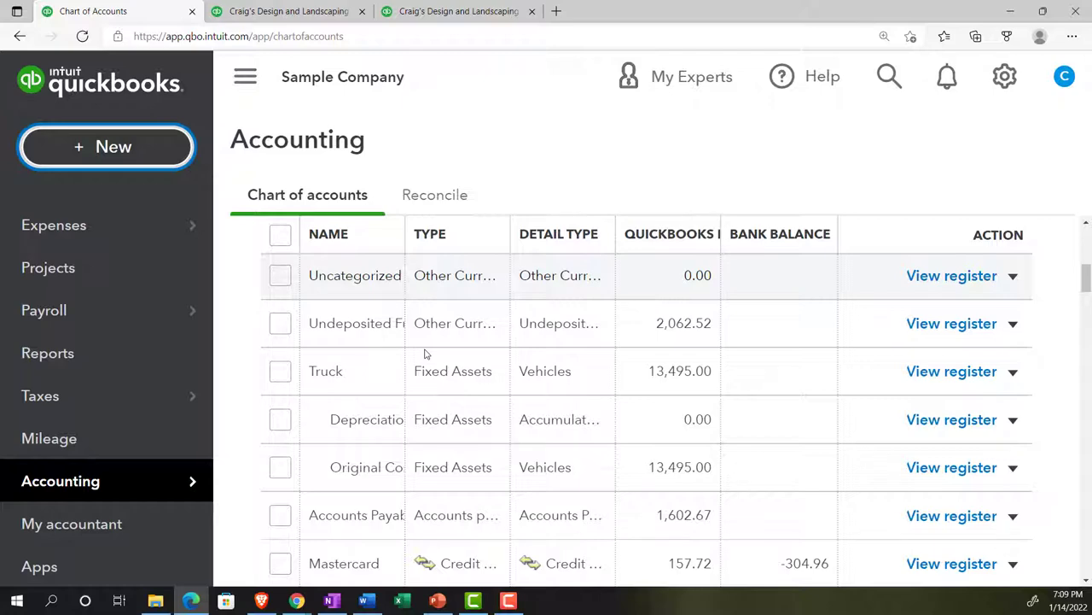
View the Profit and Loss report in the second browser tab, and switch to the Balance Sheet in the third.
click(300, 14)
key(ctrl+plus)
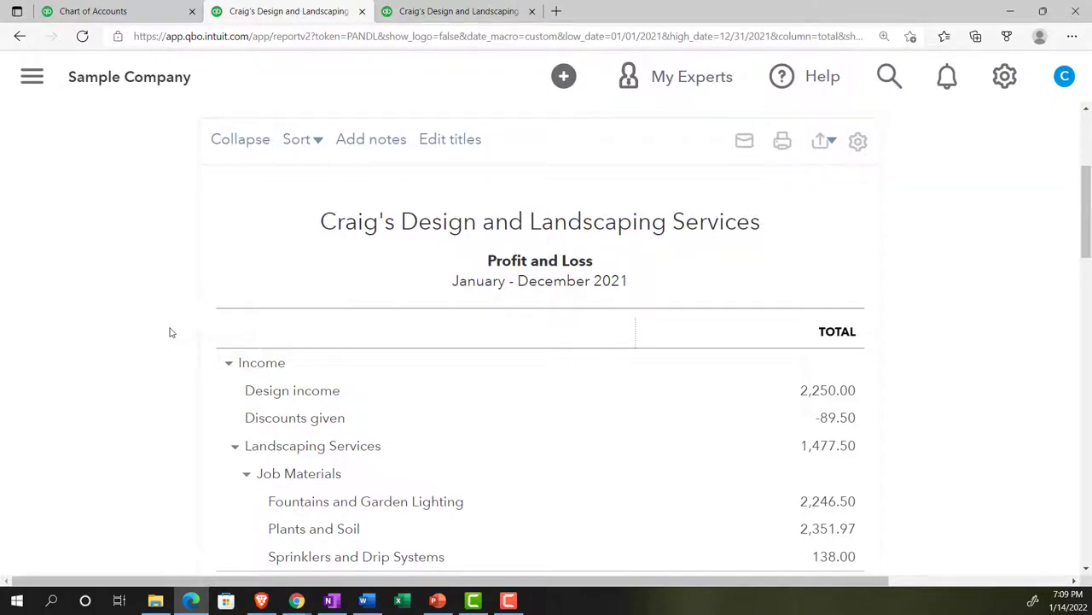
click(417, 13)
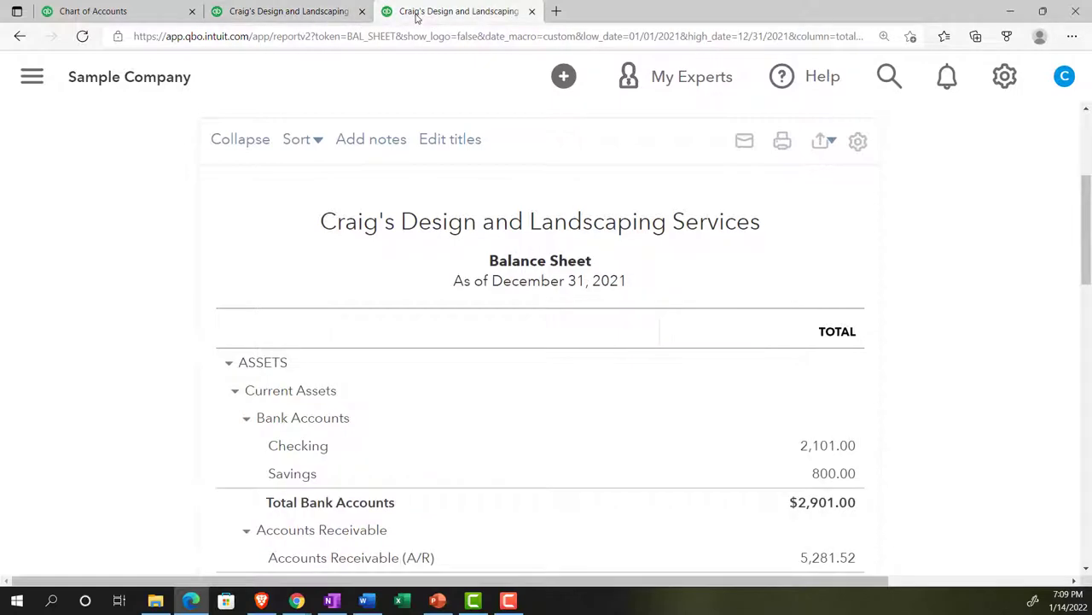
Collapse the Balance Sheet's Assets and Liabilities and Equity sections, and expand Liabilities and Equity again to view the equity accounts.
click(228, 364)
click(228, 395)
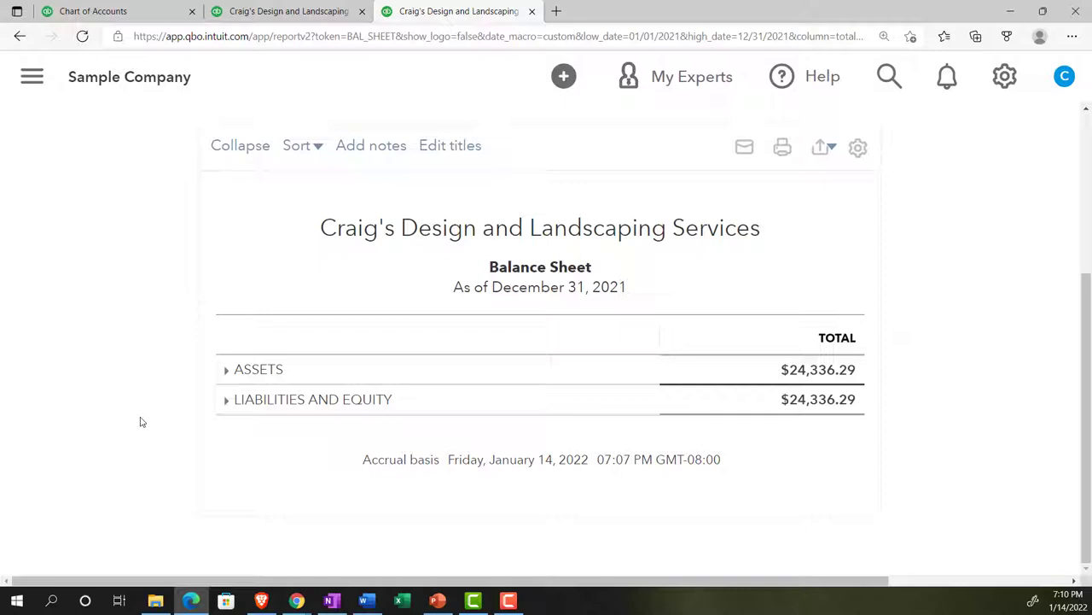
click(227, 402)
scroll(227, 403, down, 8)
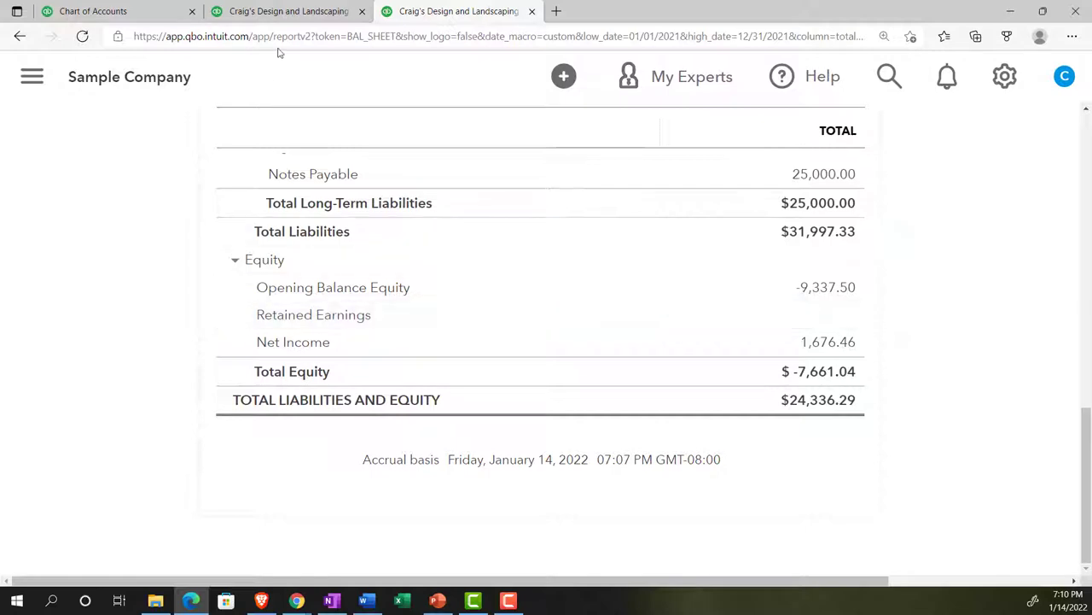
Switch to the Profit and Loss report and examine its income, cost of goods sold, expenses and net income lines.
click(282, 12)
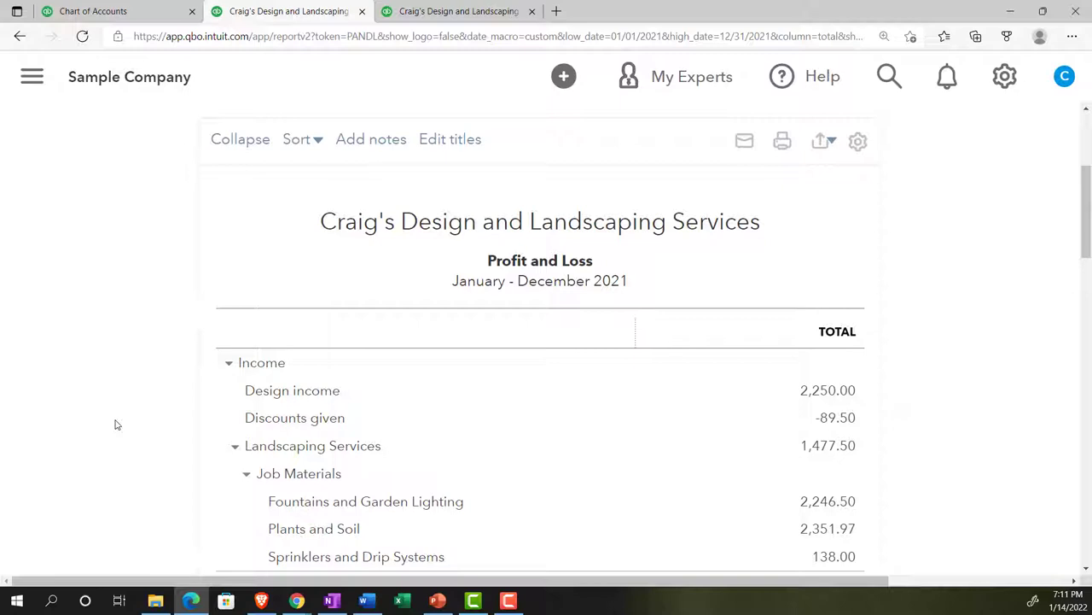
scroll(117, 424, down, 13)
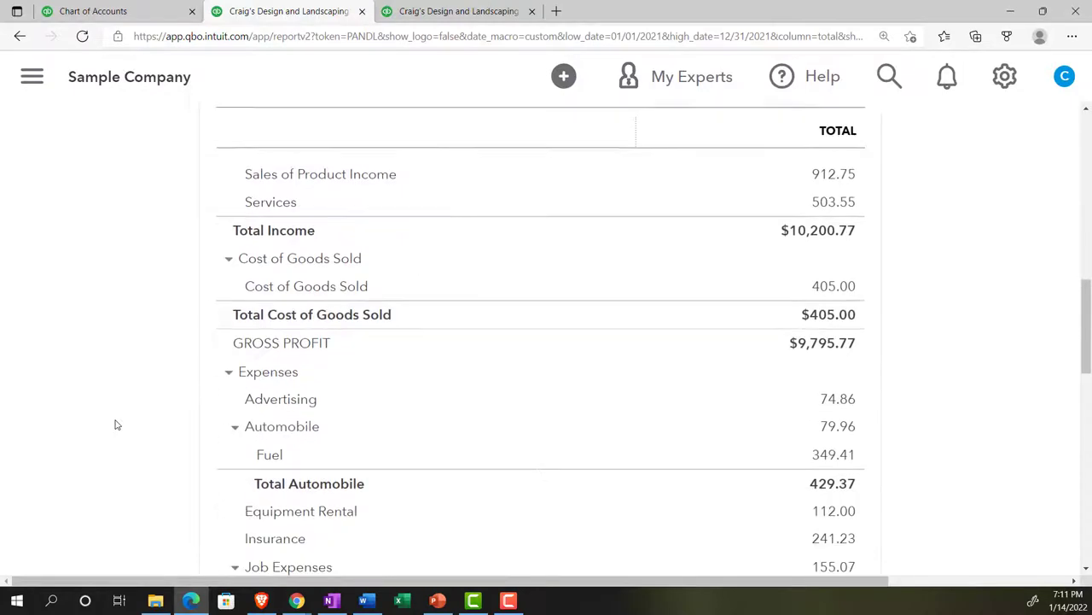
scroll(117, 425, down, 5)
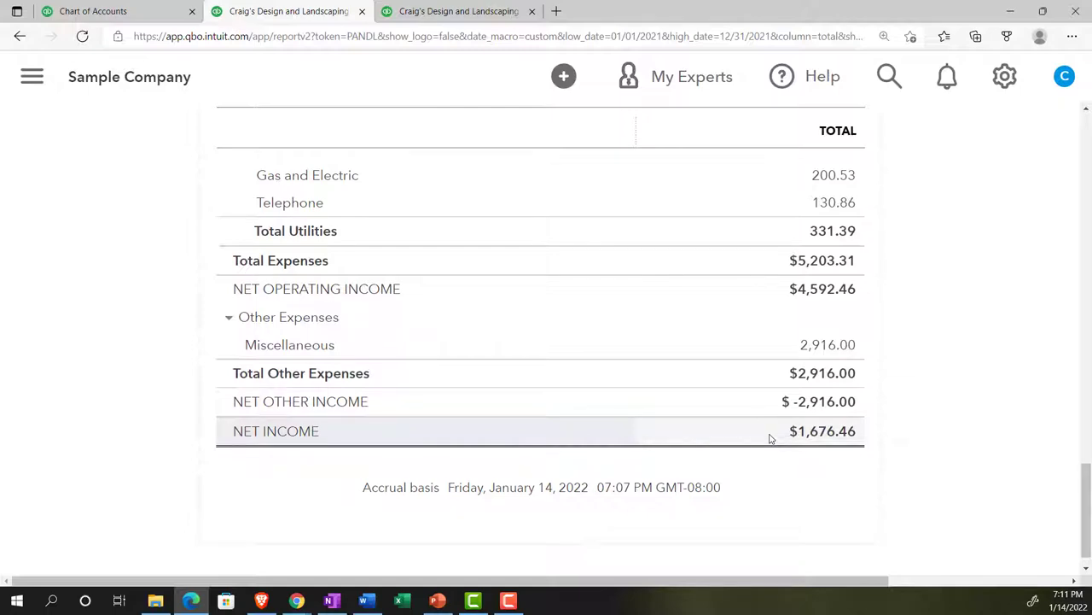
scroll(770, 439, up, 12)
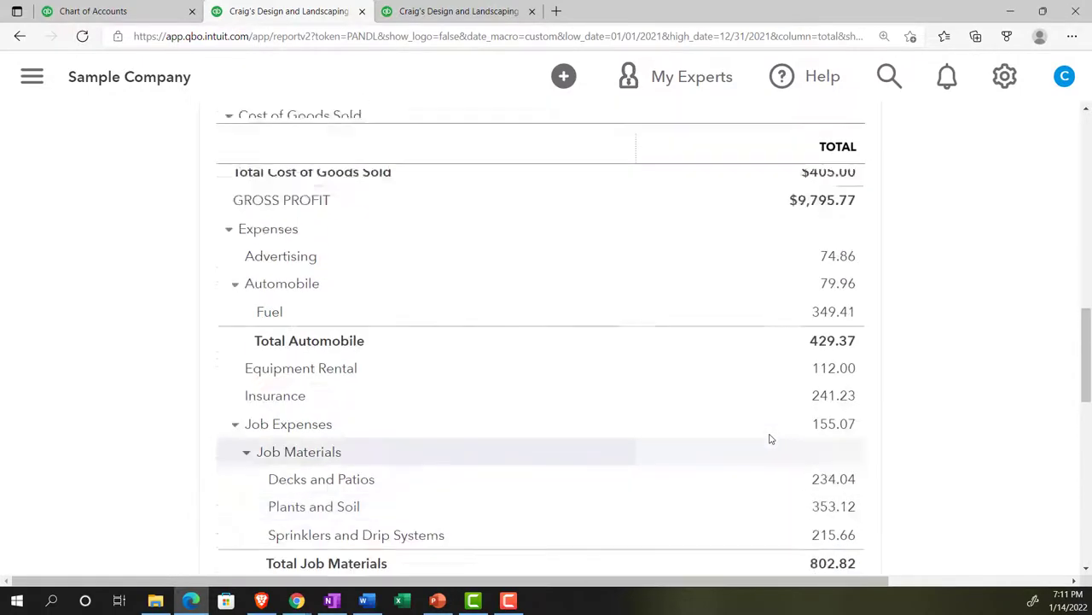
scroll(770, 438, up, 8)
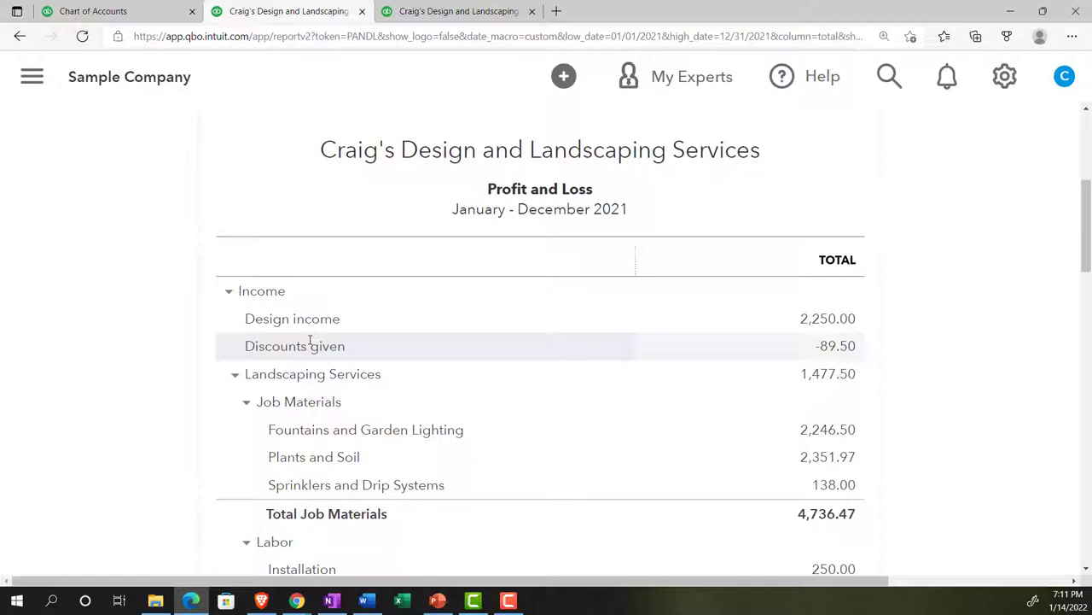
scroll(310, 341, down, 1)
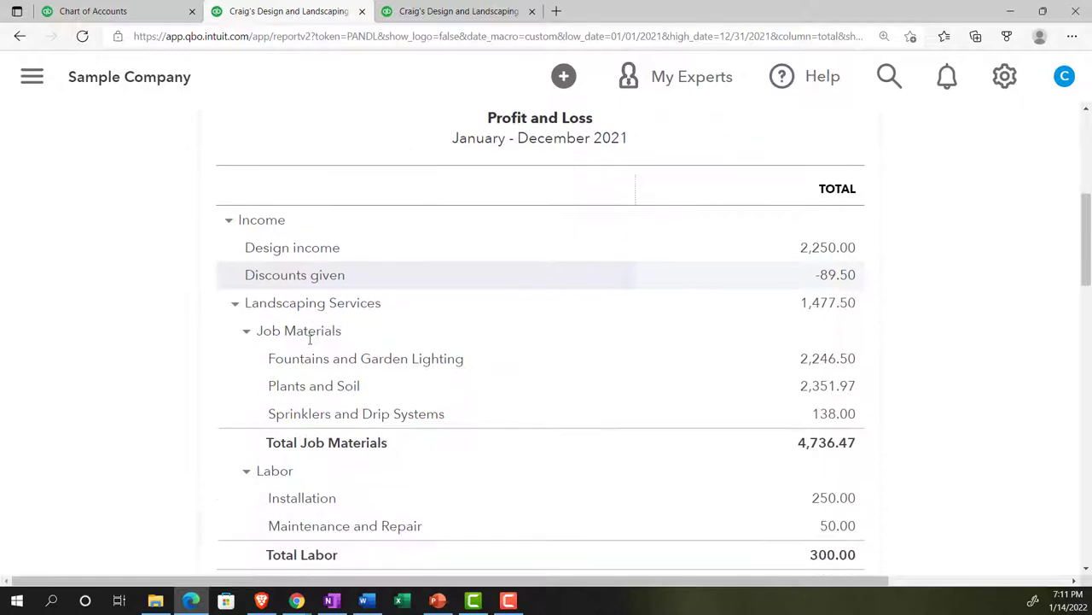
scroll(312, 343, down, 3)
scroll(310, 339, down, 8)
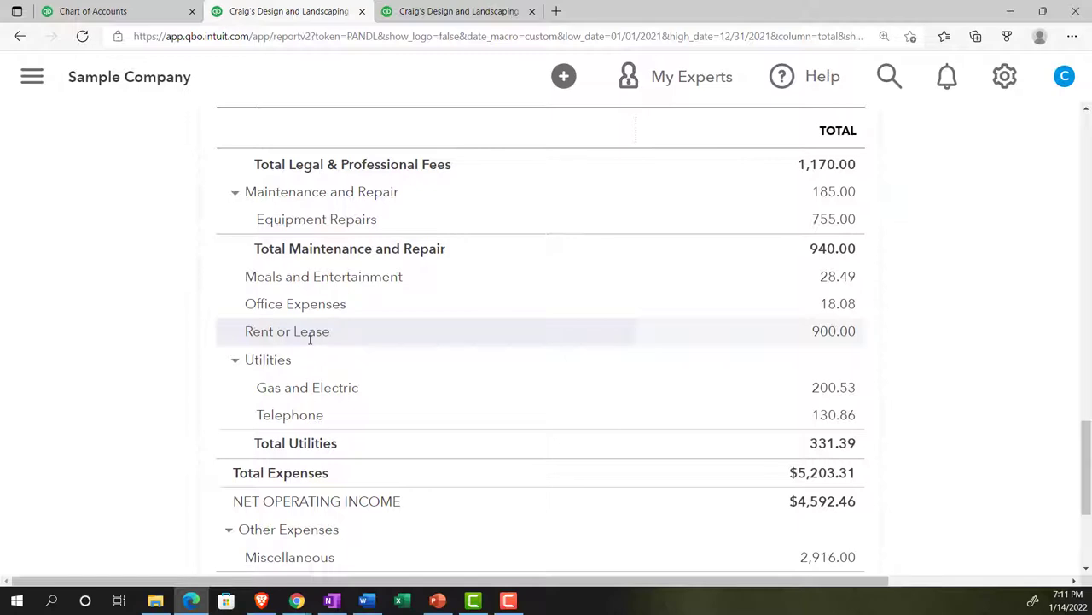
scroll(310, 339, up, 10)
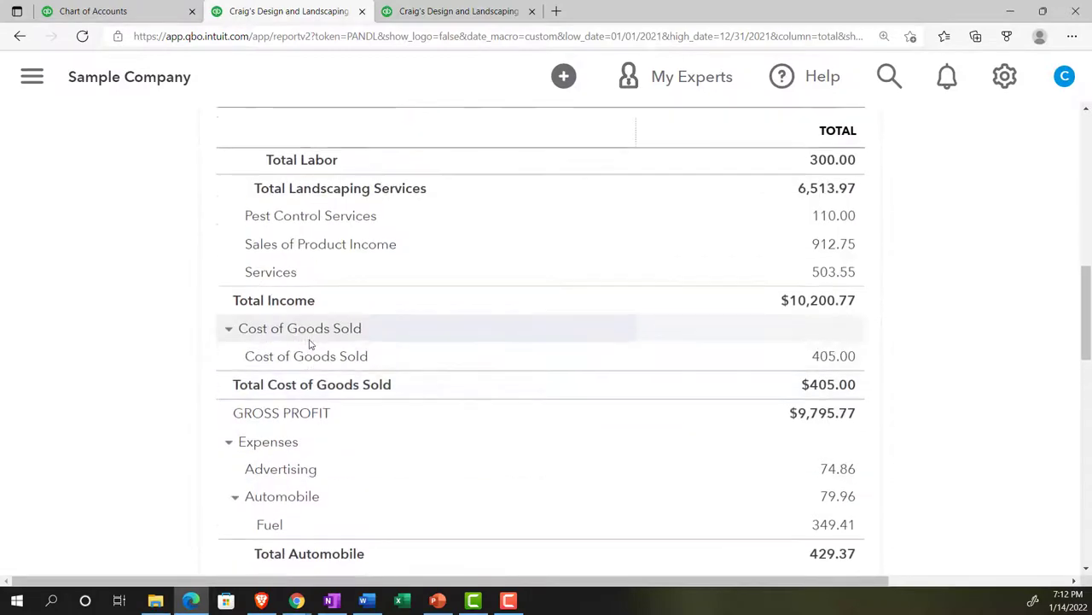
scroll(309, 341, up, 8)
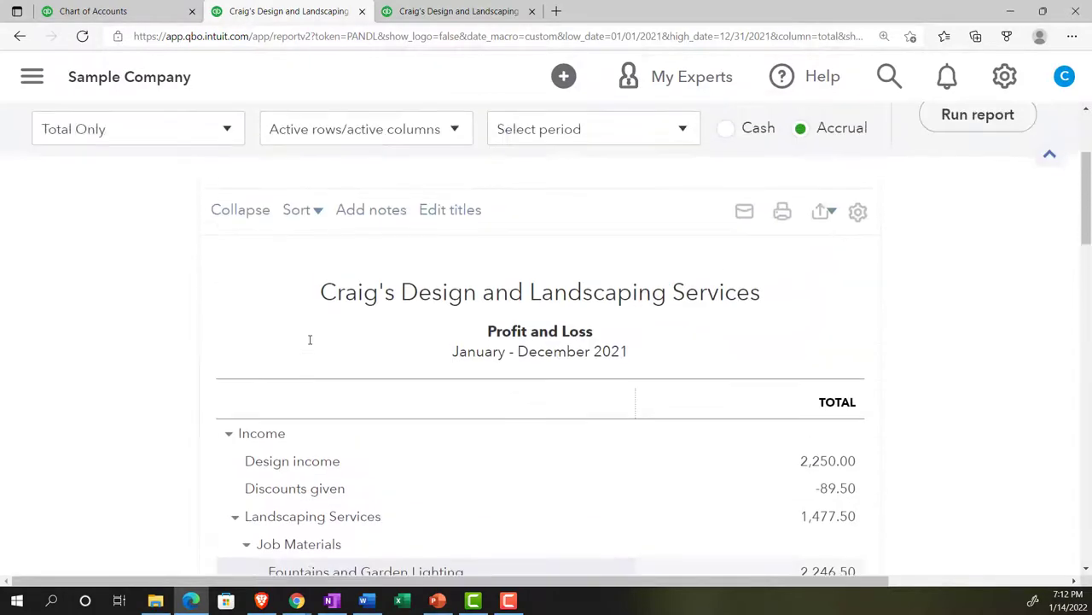
scroll(309, 342, down, 3)
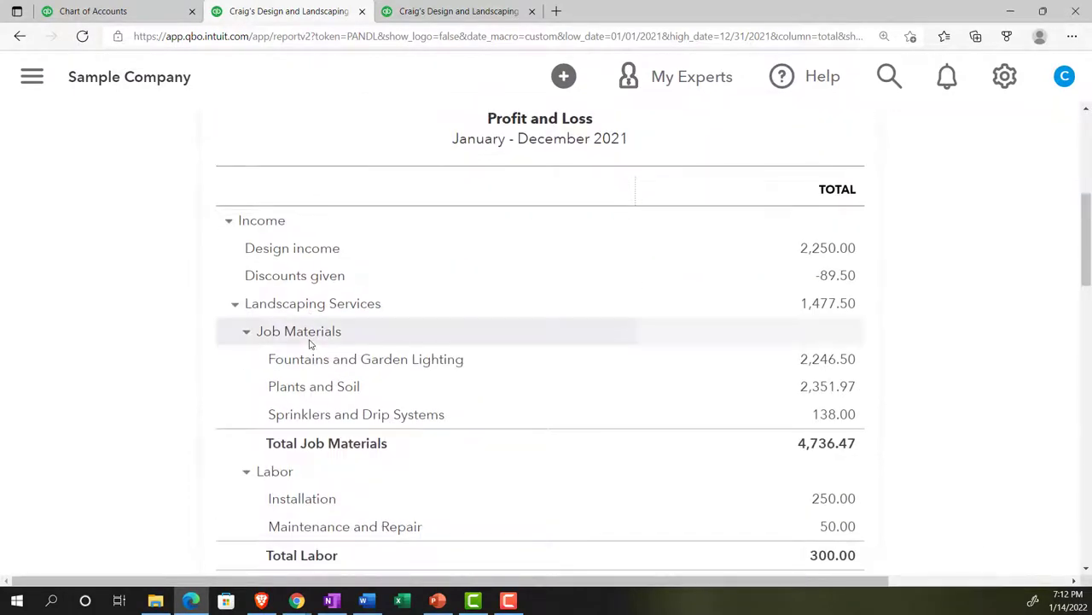
Collapse the Job Materials, Labor, Cost of Goods Sold, Expenses and Other Expenses groups in the Profit and Loss report.
click(246, 335)
click(246, 361)
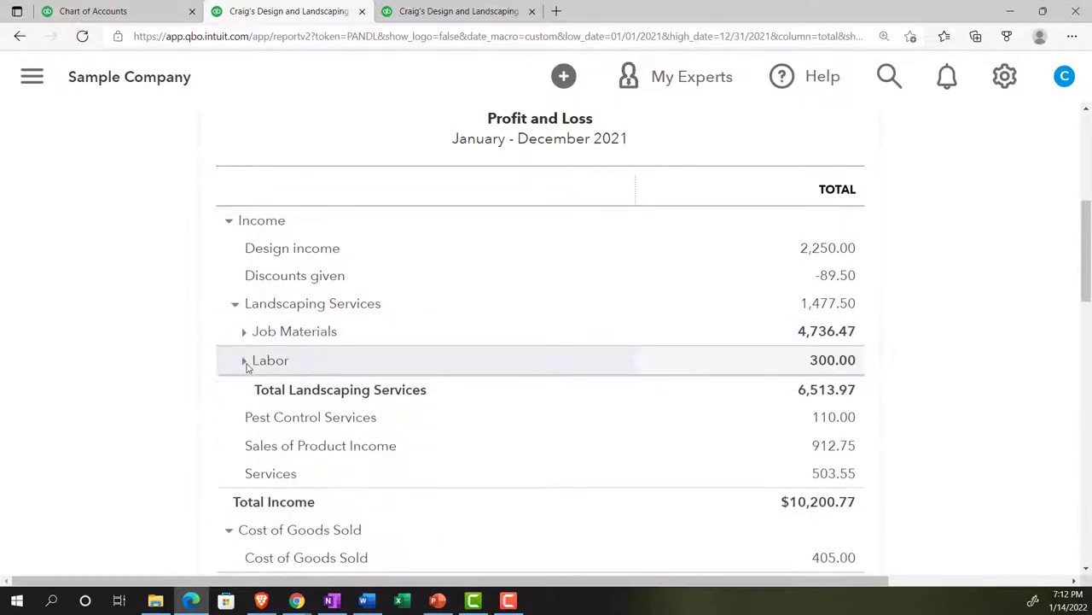
scroll(246, 365, down, 1)
scroll(242, 327, down, 1)
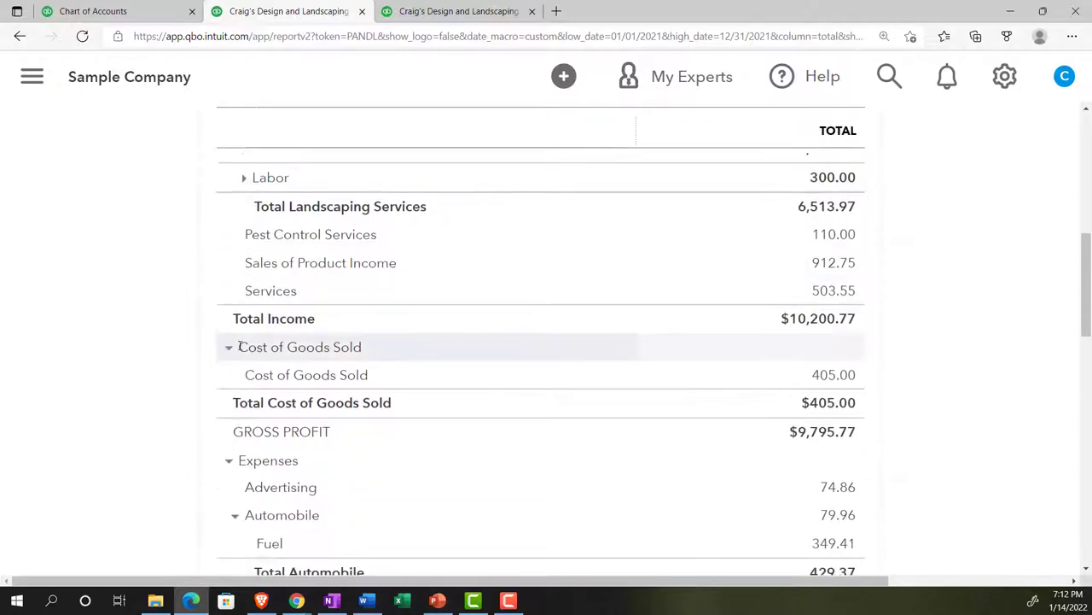
click(228, 348)
scroll(231, 354, down, 1)
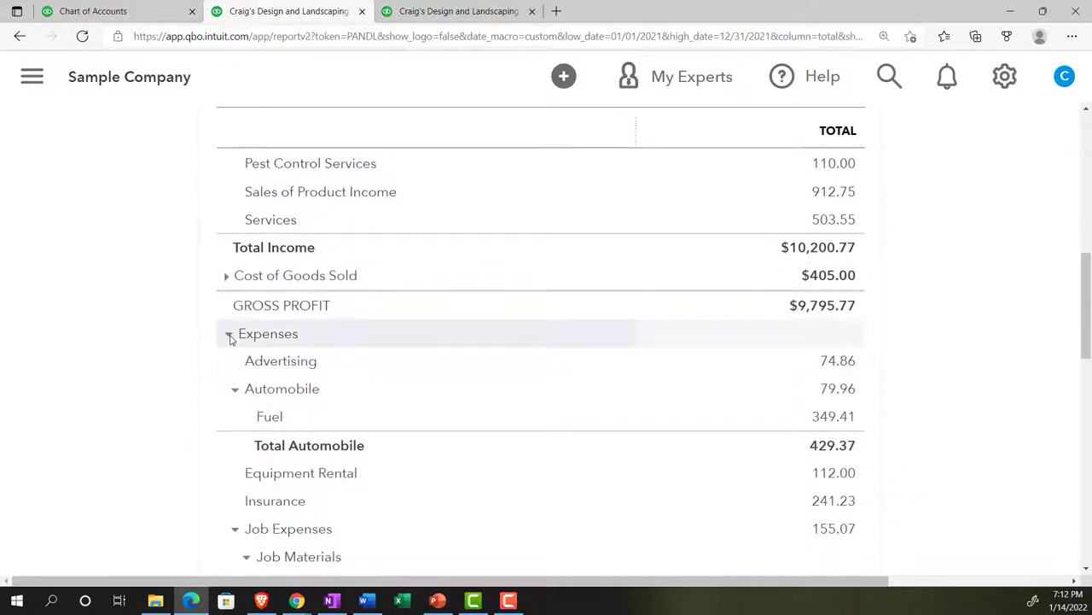
click(228, 335)
scroll(203, 358, down, 1)
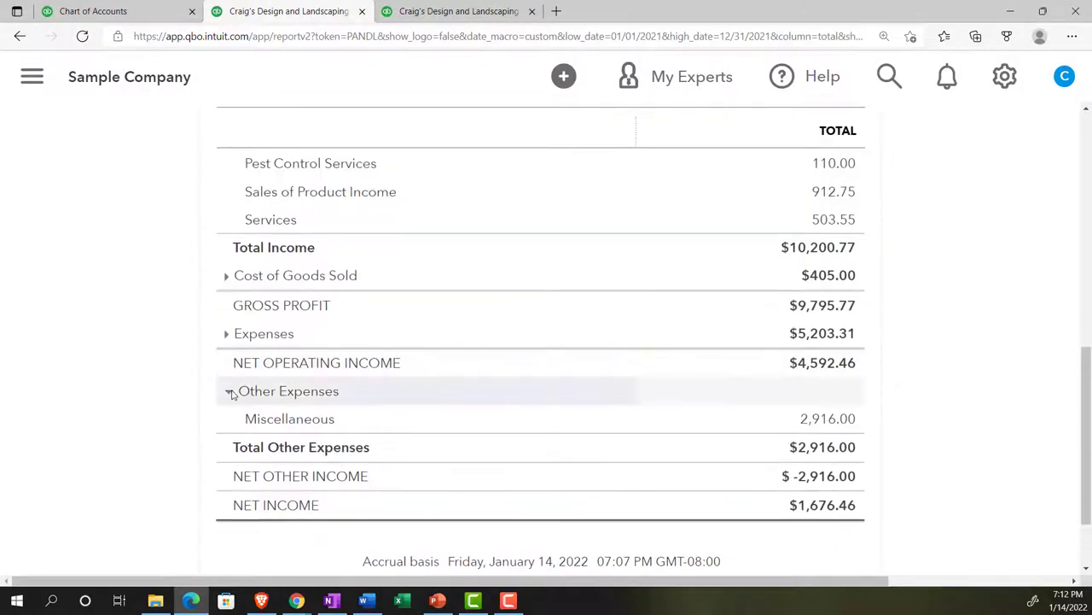
click(229, 392)
scroll(197, 441, up, 4)
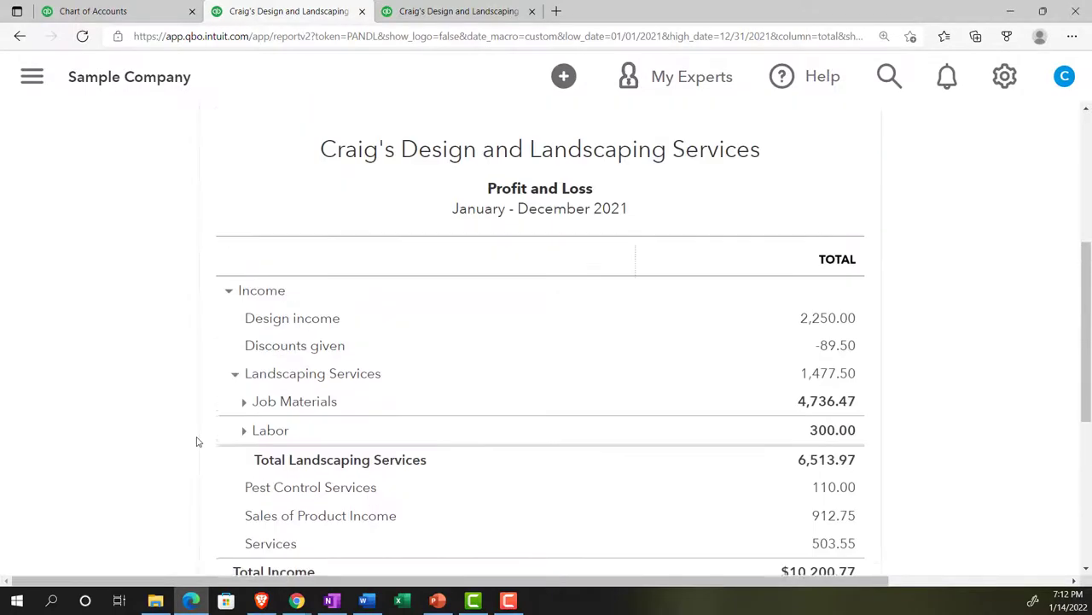
Collapse the Landscaping Services group in the Profit and Loss report and examine the lines from Income down to Net Income.
click(235, 375)
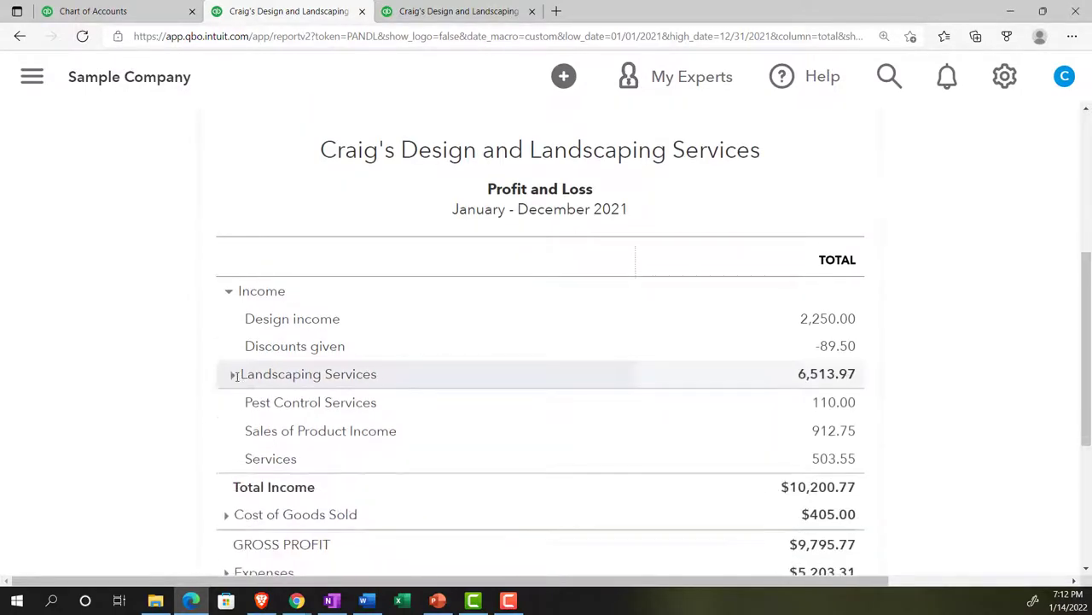
scroll(209, 402, down, 3)
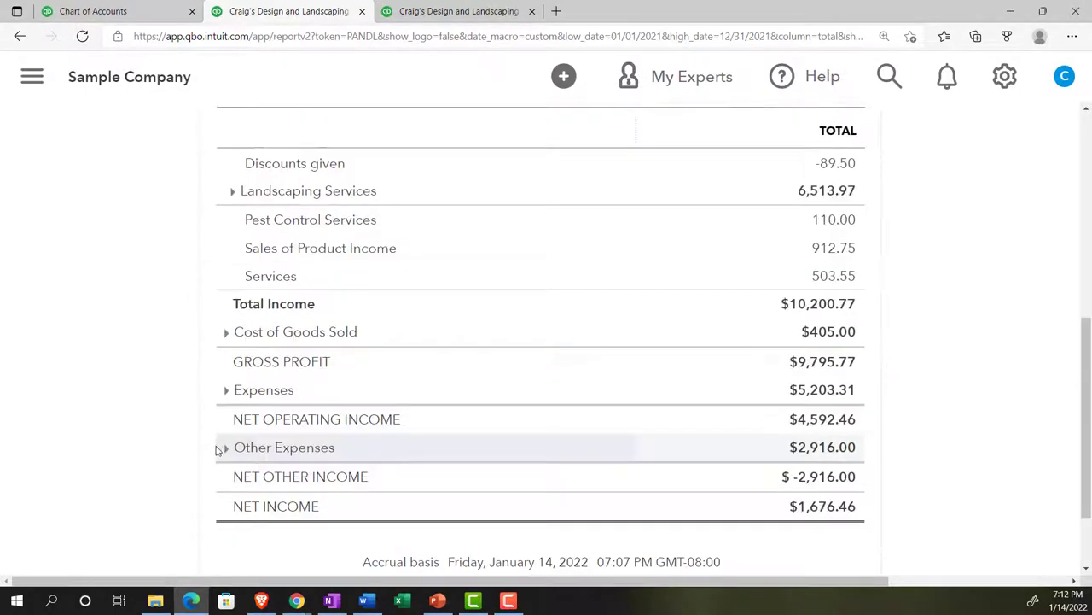
scroll(183, 475, up, 3)
scroll(179, 448, down, 3)
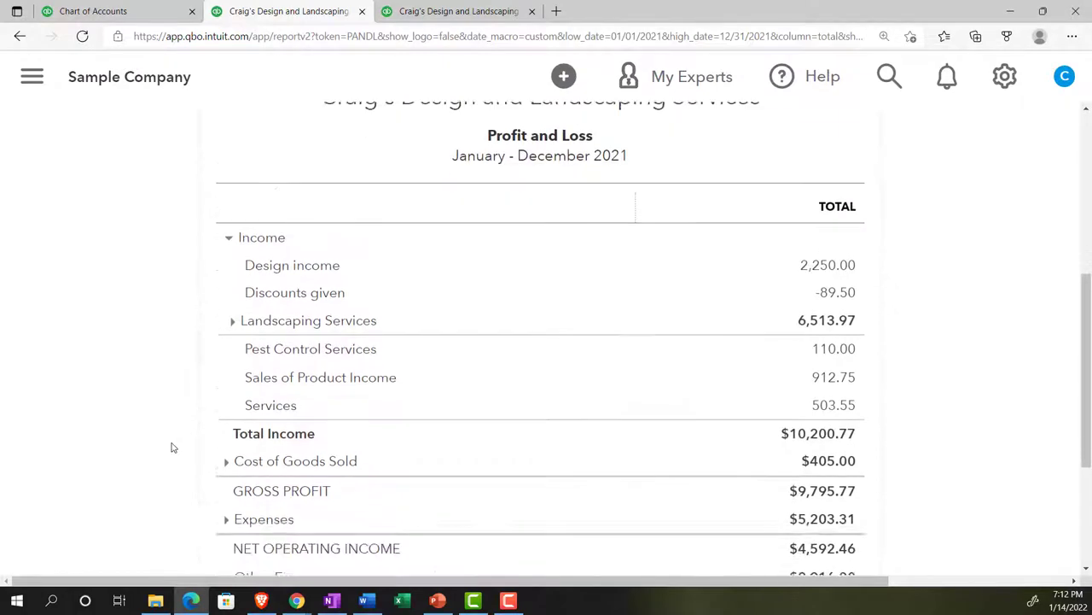
scroll(172, 447, up, 2)
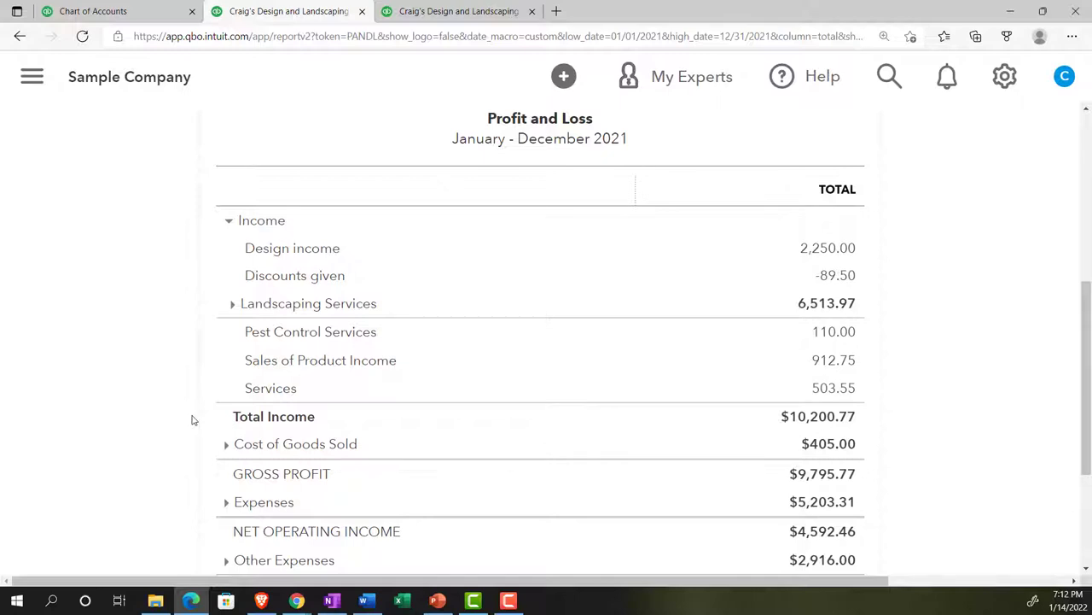
scroll(192, 419, down, 2)
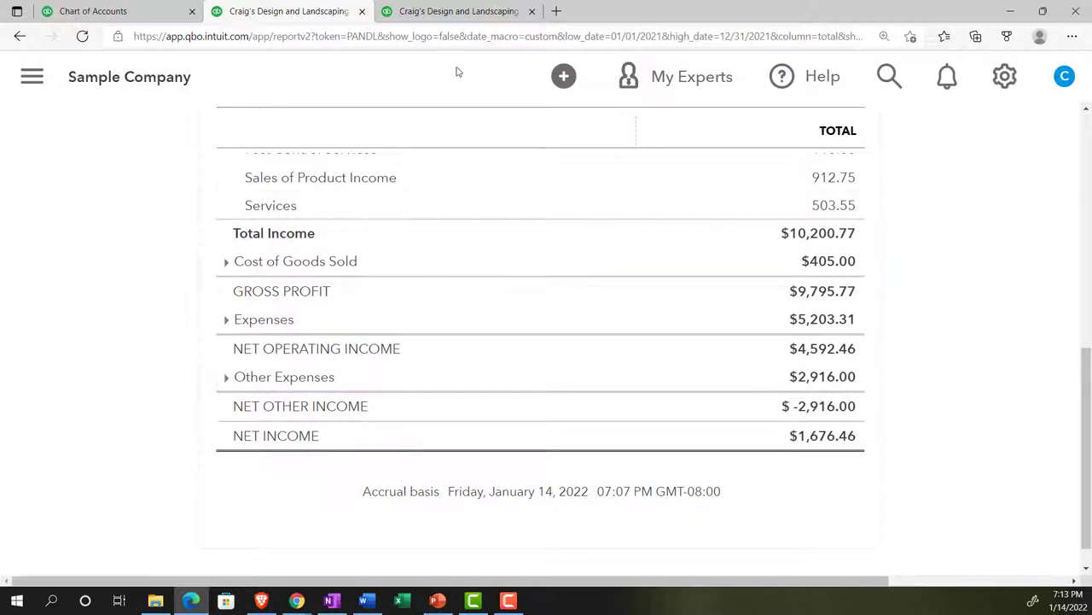
Compare the Net Income line in the Balance Sheet's Equity section with the Profit and Loss report's Net Income.
click(461, 14)
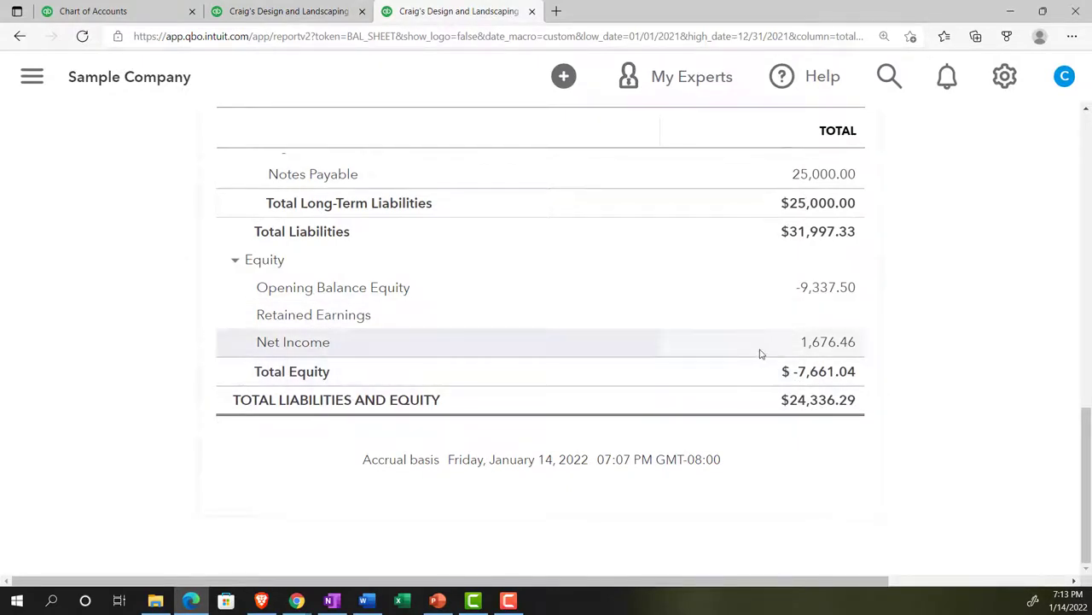
click(312, 17)
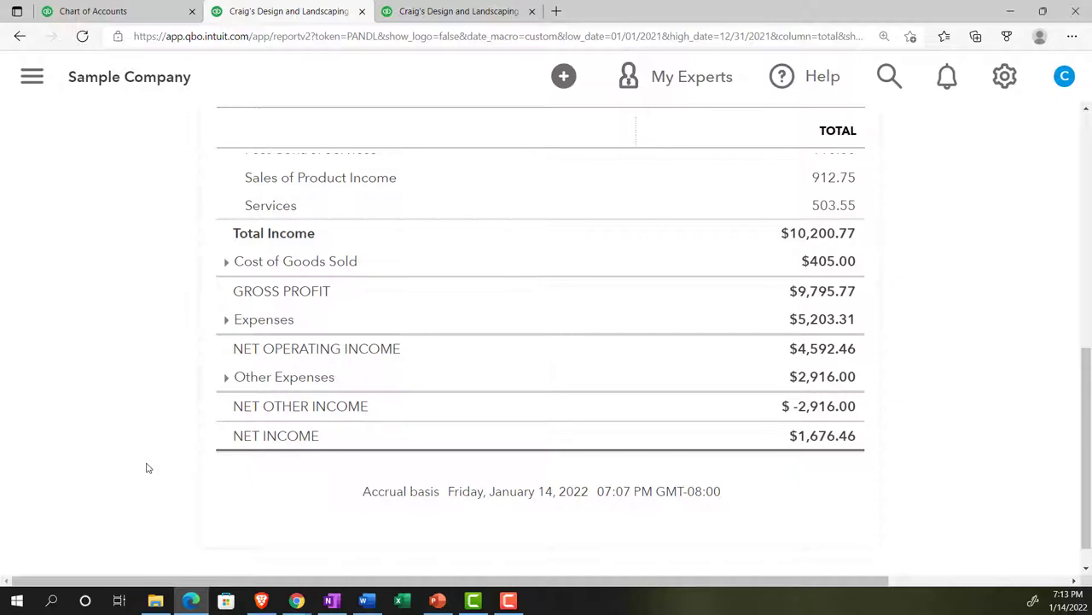
scroll(147, 468, up, 1)
scroll(147, 467, up, 2)
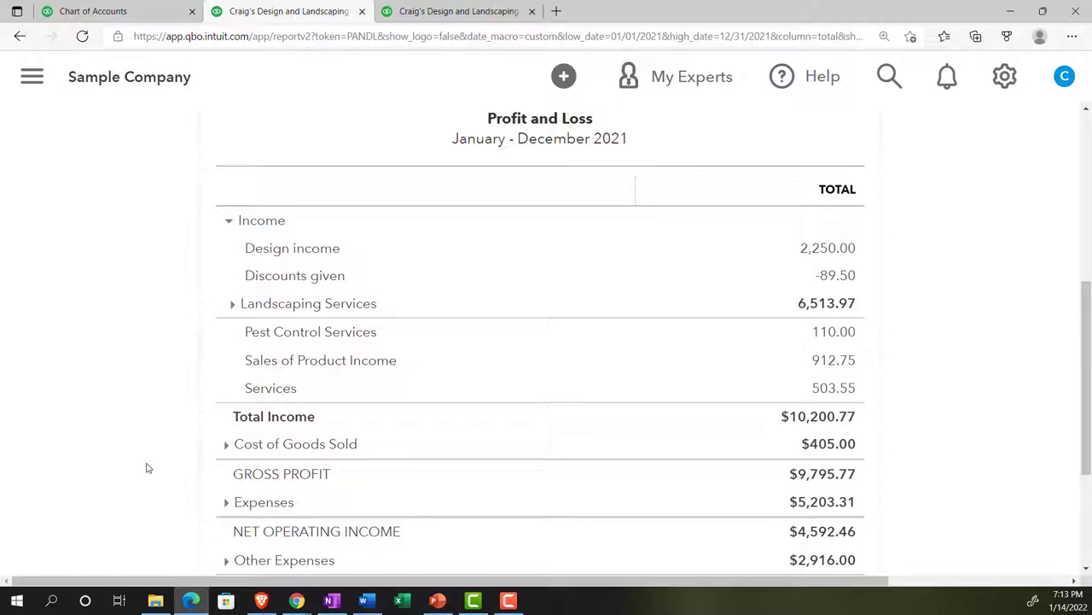
Collapse the Income section of the Profit and Loss report and view the condensed report.
click(228, 223)
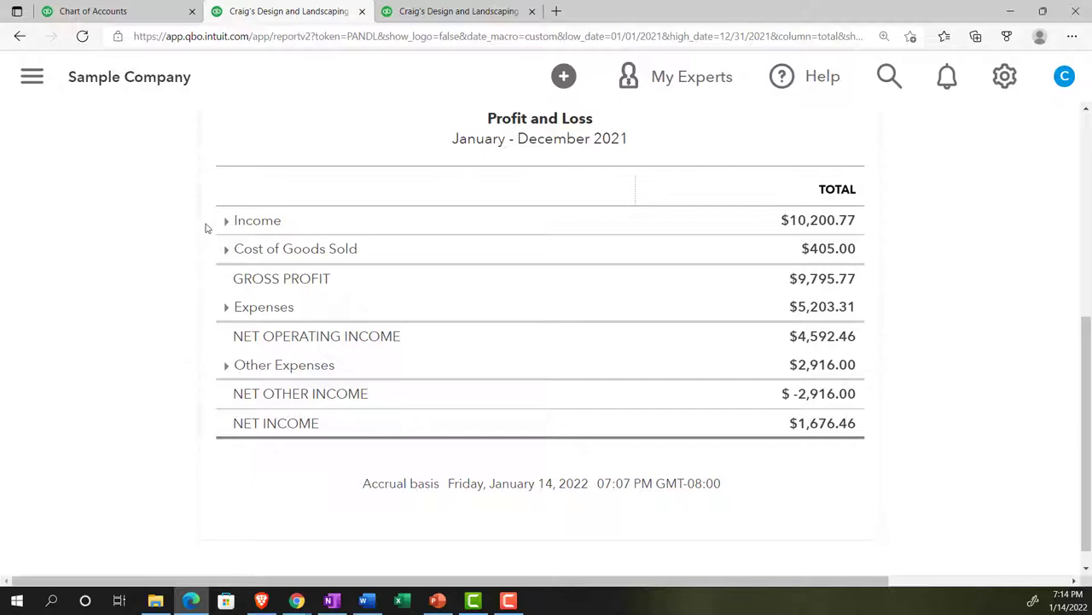
key(ctrl+plus)
key(ctrl+plus)
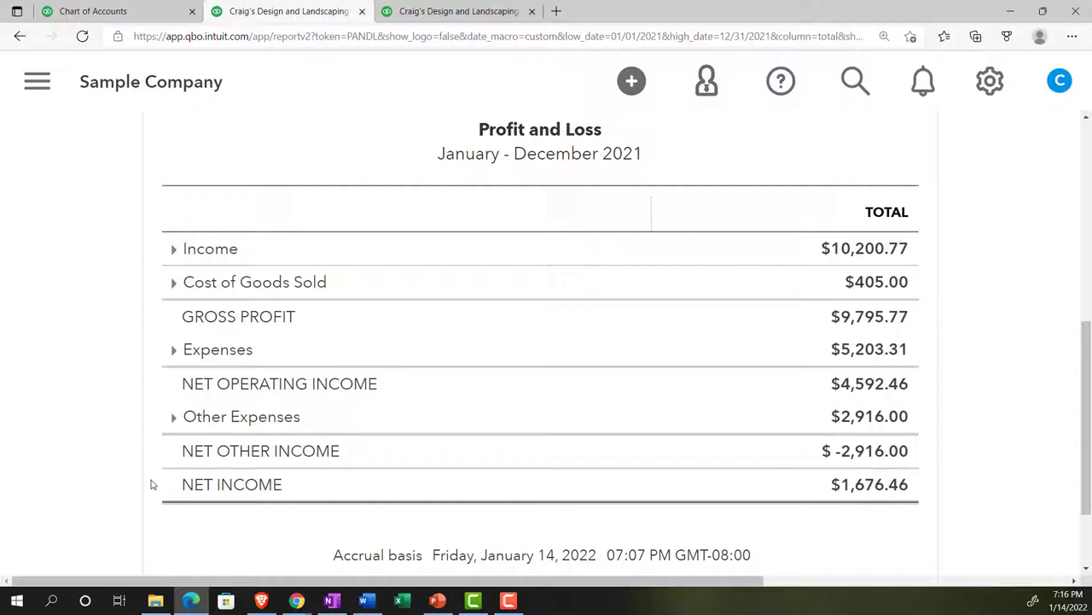
scroll(150, 483, up, 1)
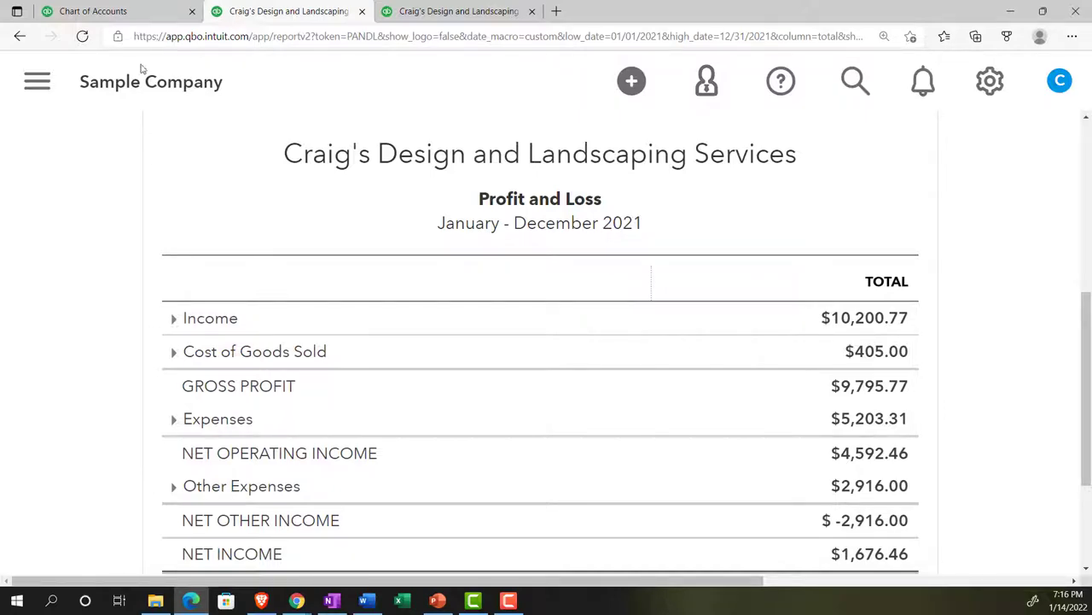
Switch to the Chart of Accounts, hide the navigation menu, and sort the accounts by type in descending order.
click(133, 13)
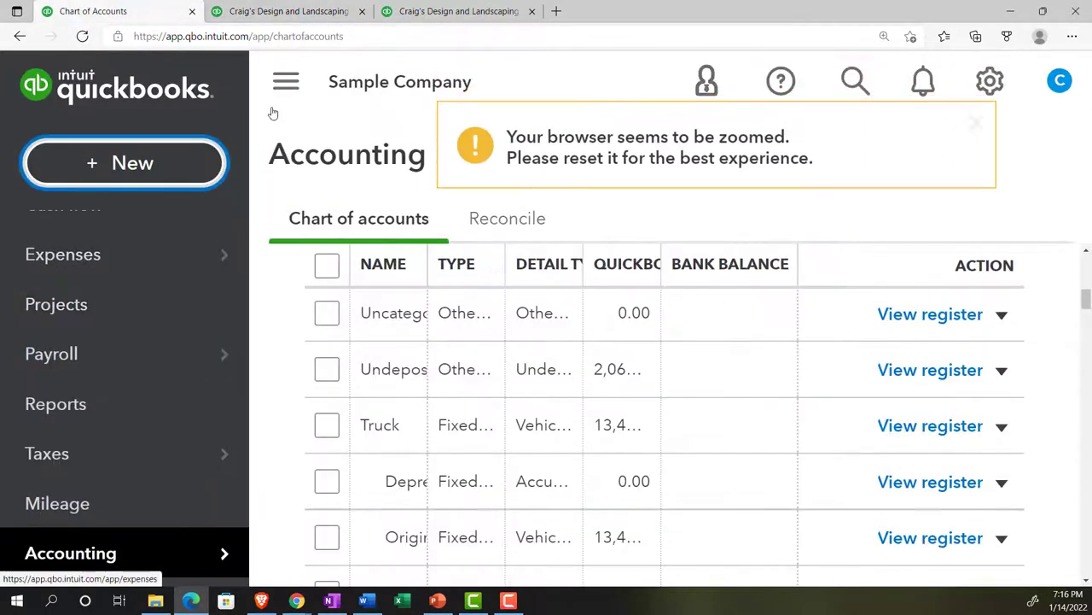
click(286, 81)
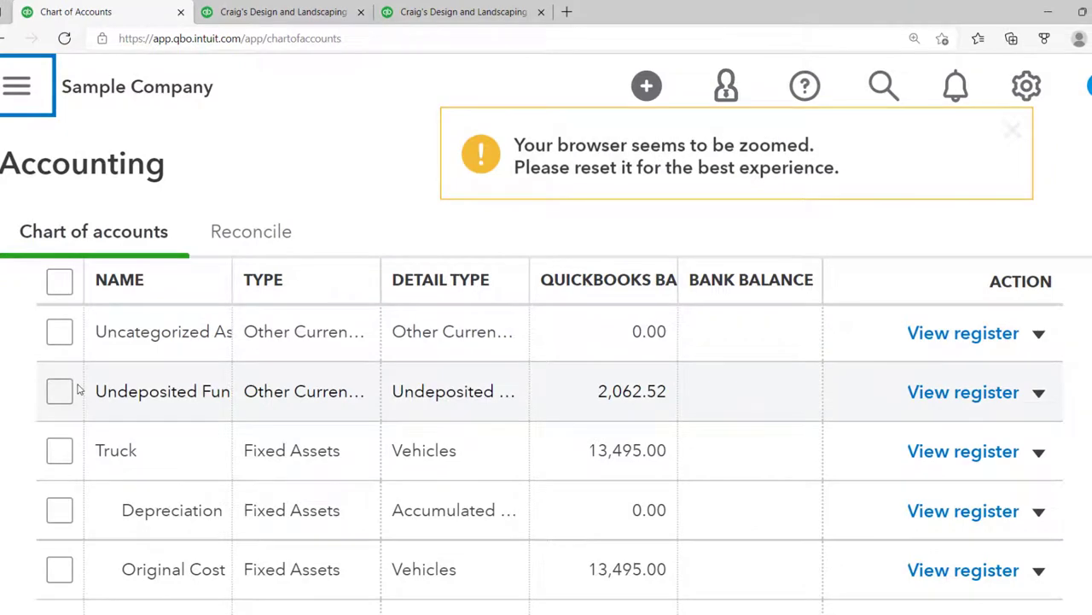
click(237, 275)
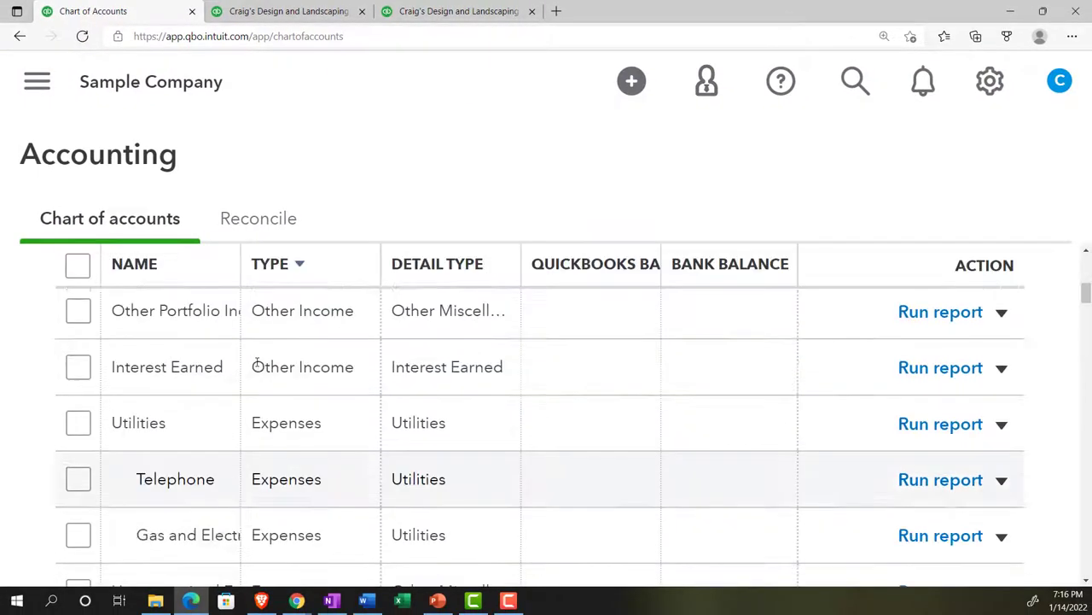
scroll(256, 362, up, 1)
scroll(256, 367, down, 10)
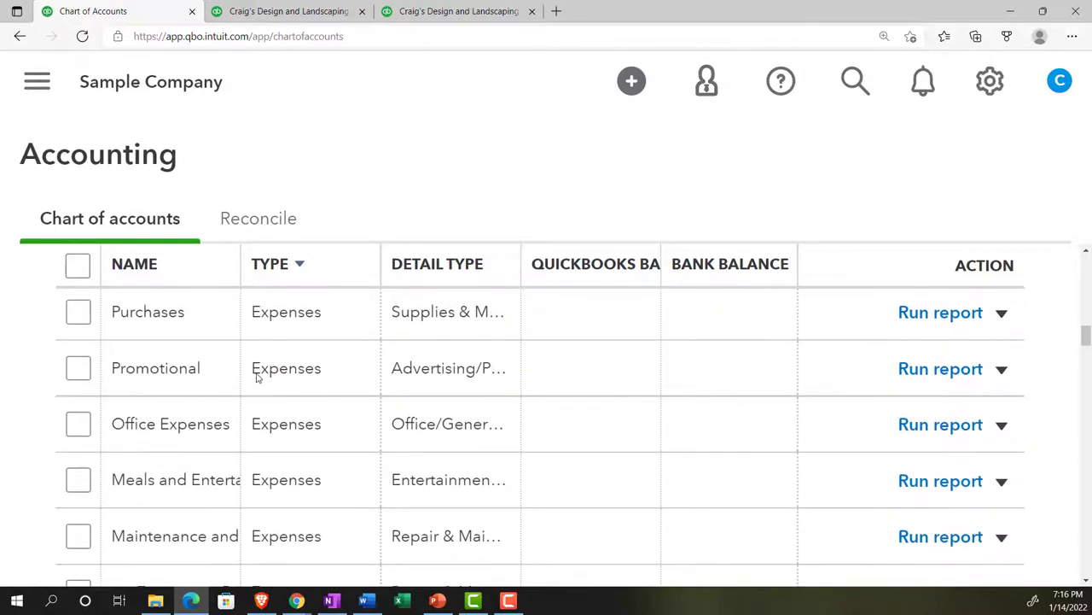
scroll(256, 380, up, 5)
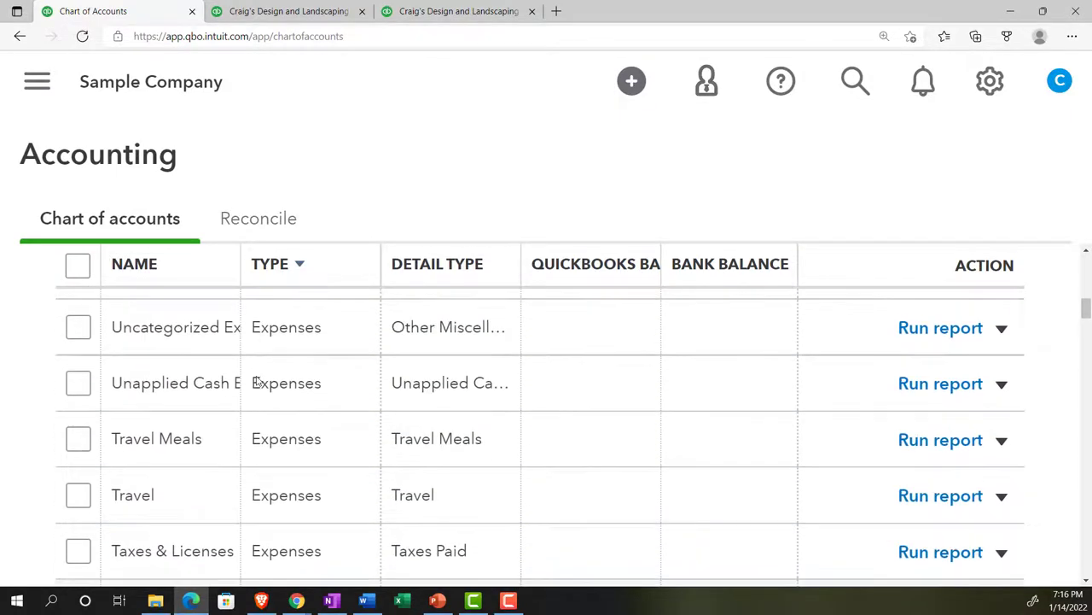
Return to the Profit and Loss report and view its heading, date range and collapsed sections.
click(260, 9)
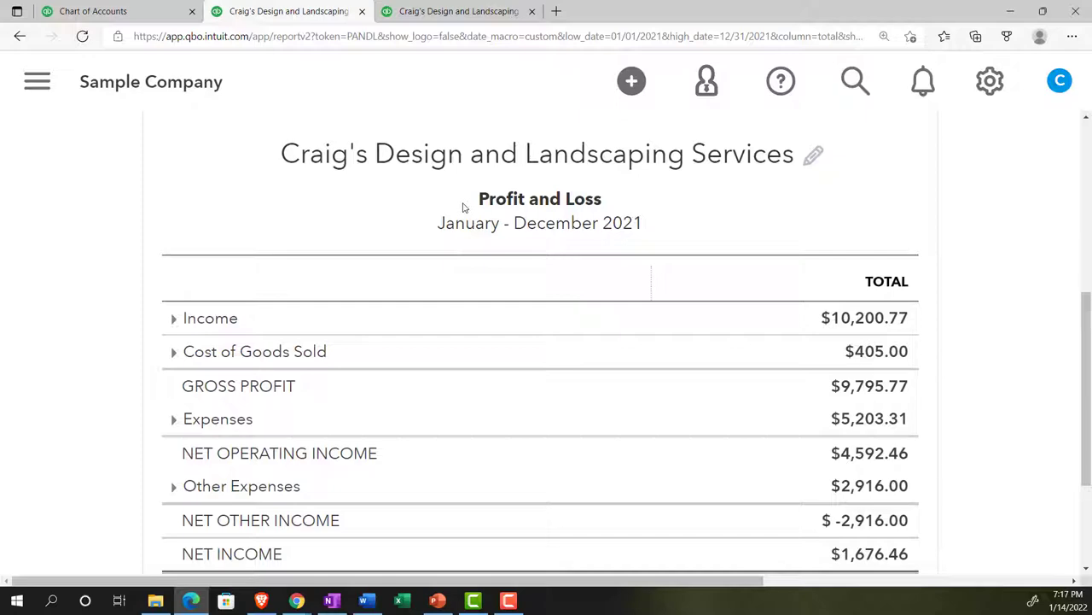
mouse_move(505, 202)
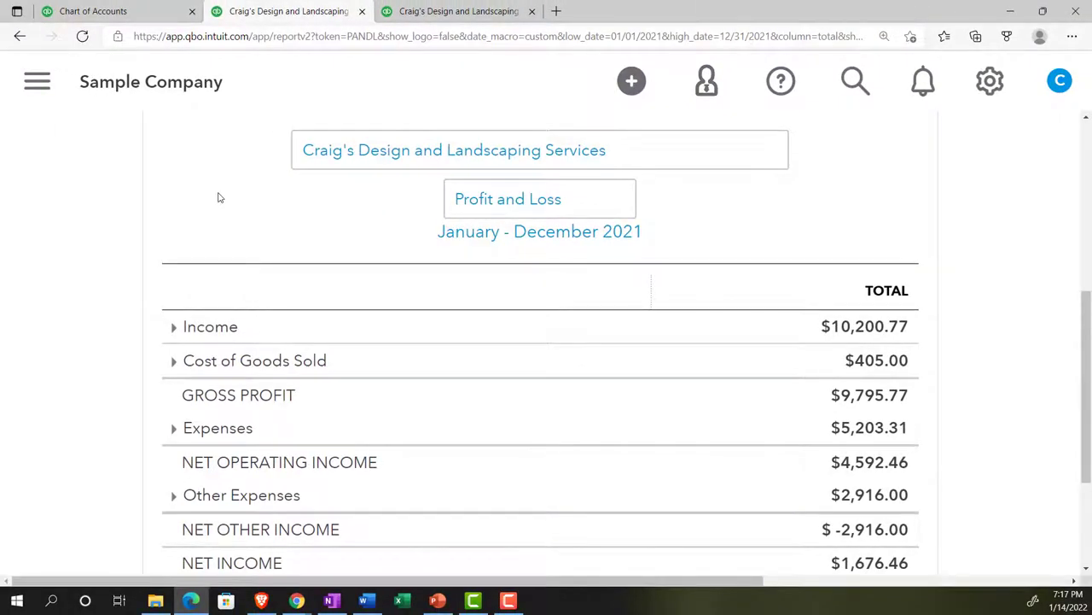
scroll(123, 207, down, 1)
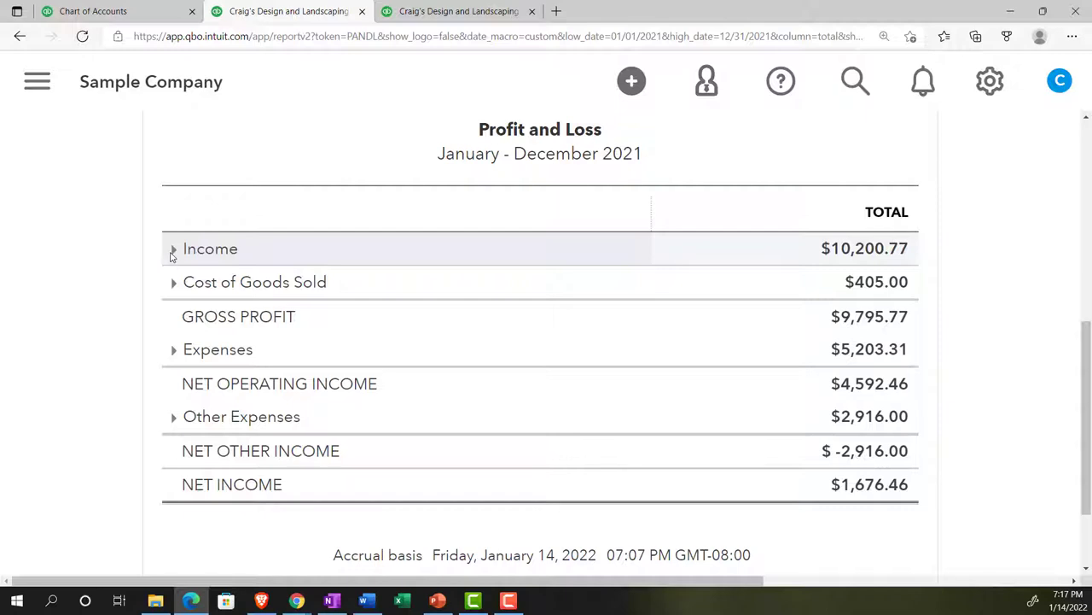
scroll(170, 256, up, 1)
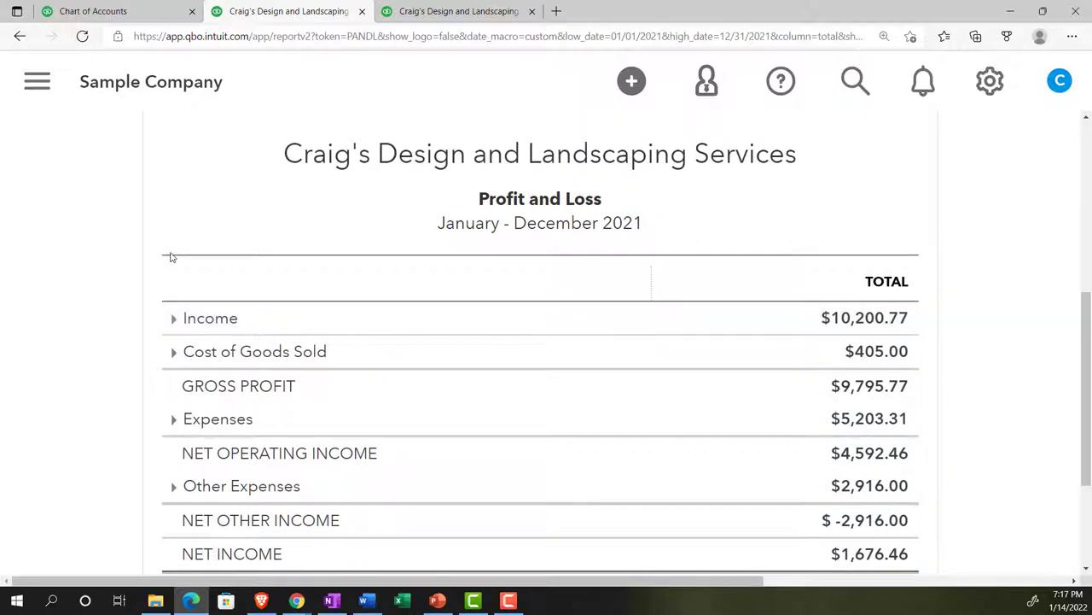
Examine the Other Expense, Other Income and Expenses account types in the Chart of Accounts.
click(123, 11)
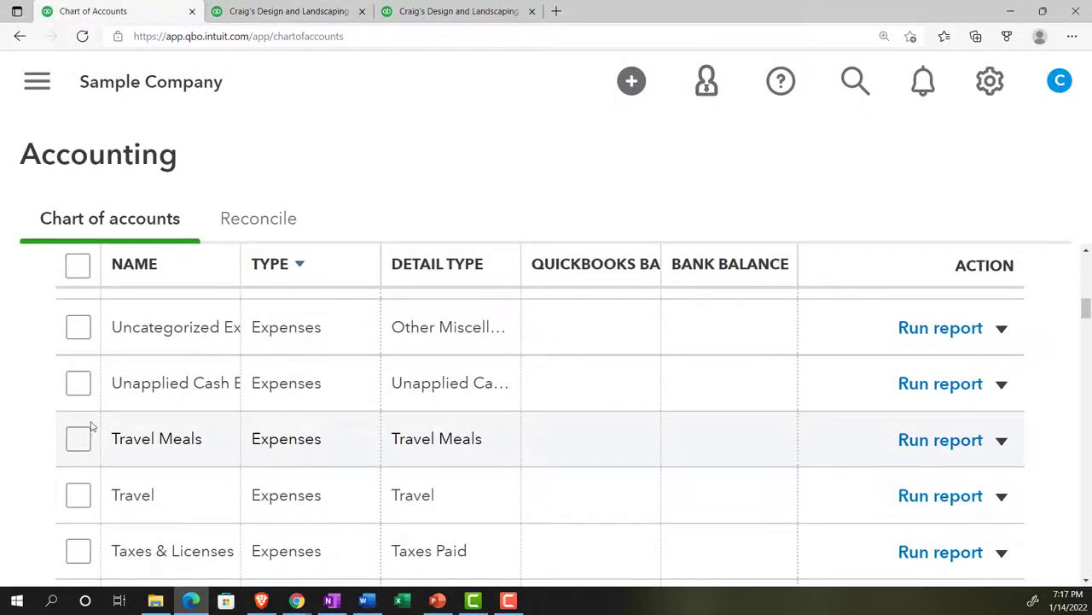
scroll(92, 426, up, 4)
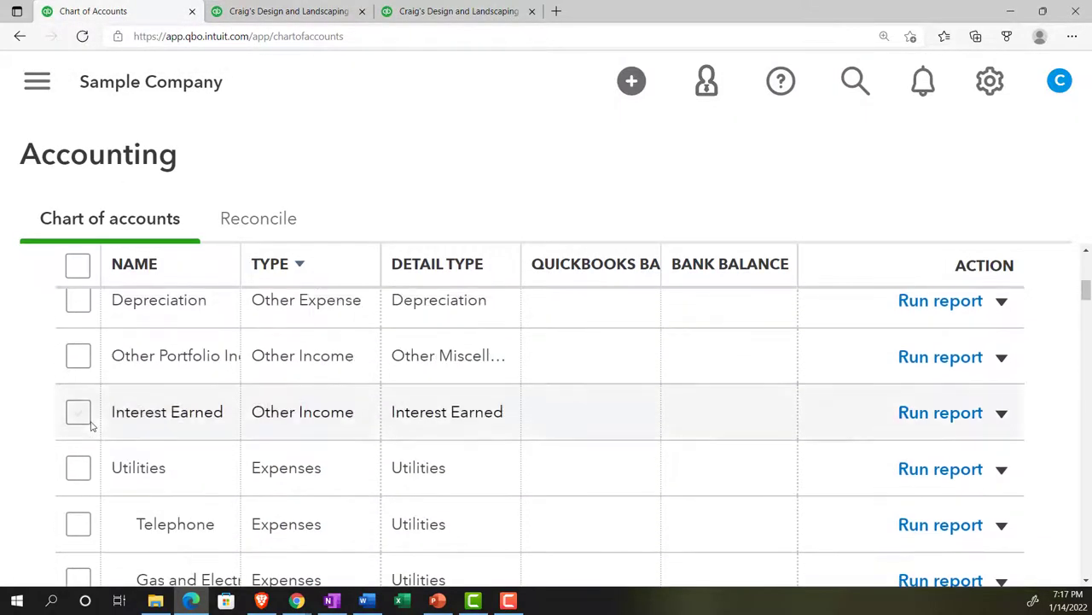
scroll(93, 426, up, 3)
scroll(92, 426, down, 3)
scroll(92, 426, up, 4)
scroll(92, 426, down, 3)
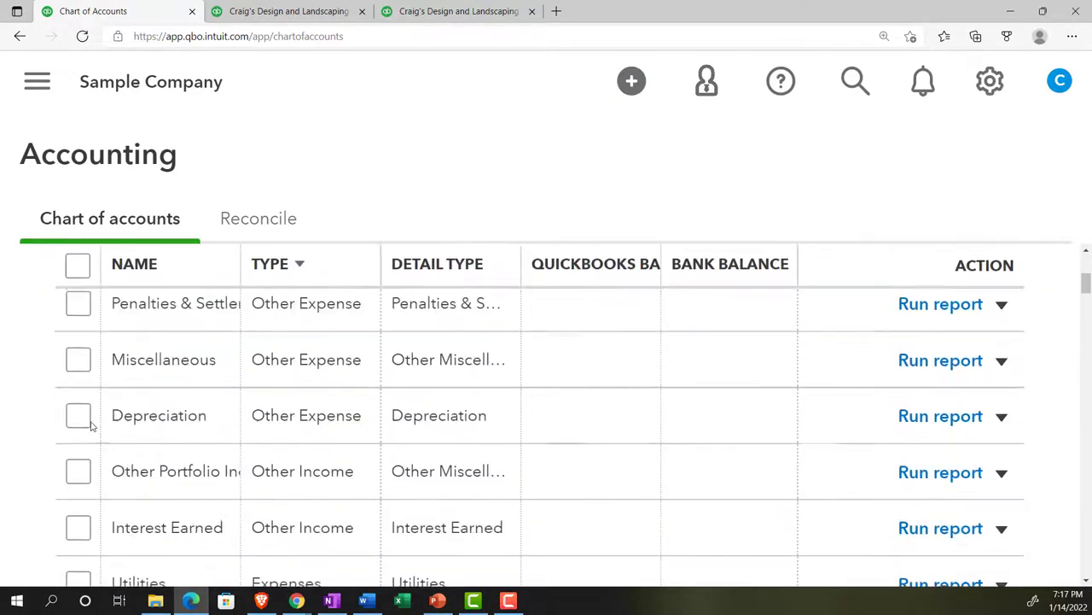
Sort the Chart of Accounts by type in ascending order and view the asset, liability, equity and income accounts.
click(293, 266)
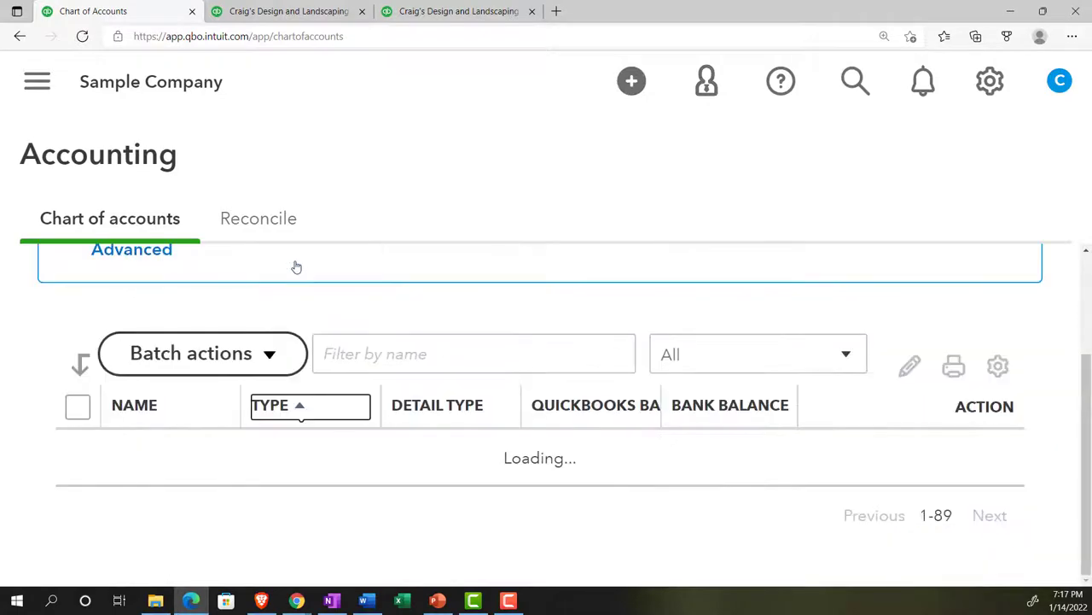
key(ctrl+minus)
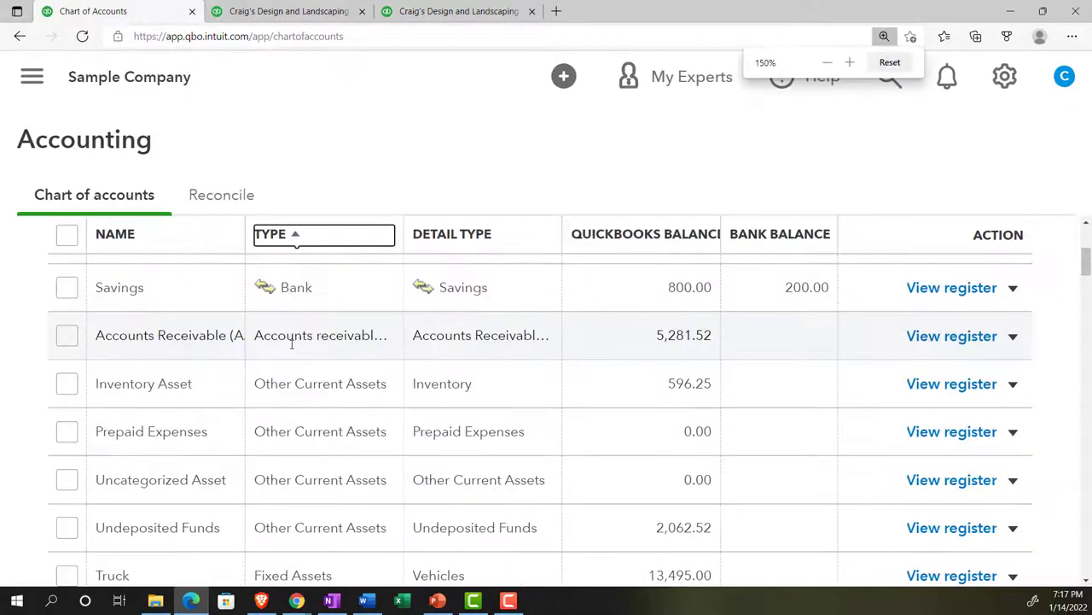
scroll(292, 347, down, 5)
scroll(293, 348, down, 5)
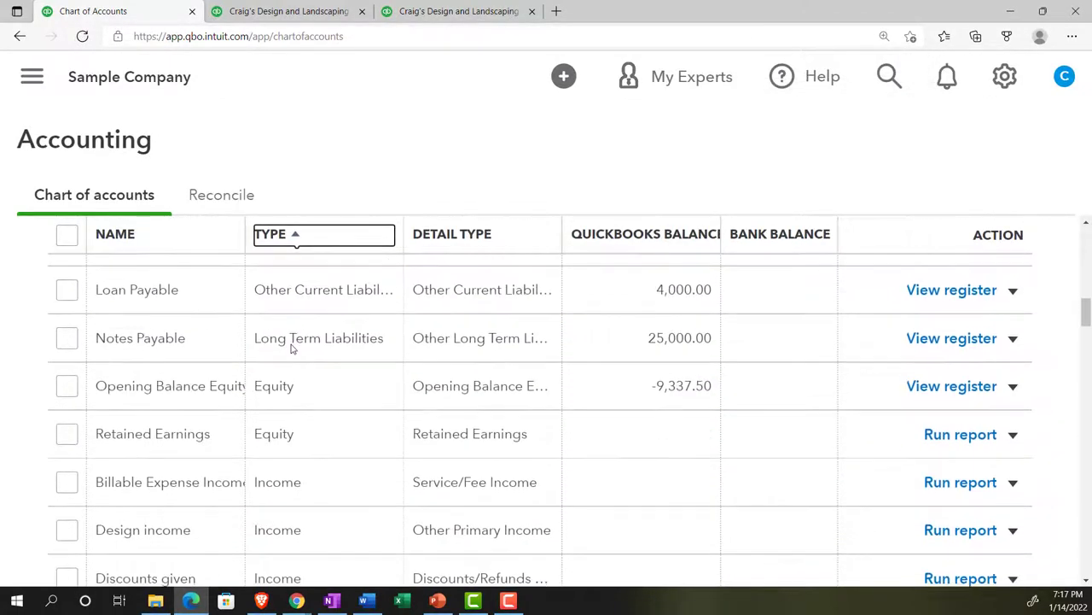
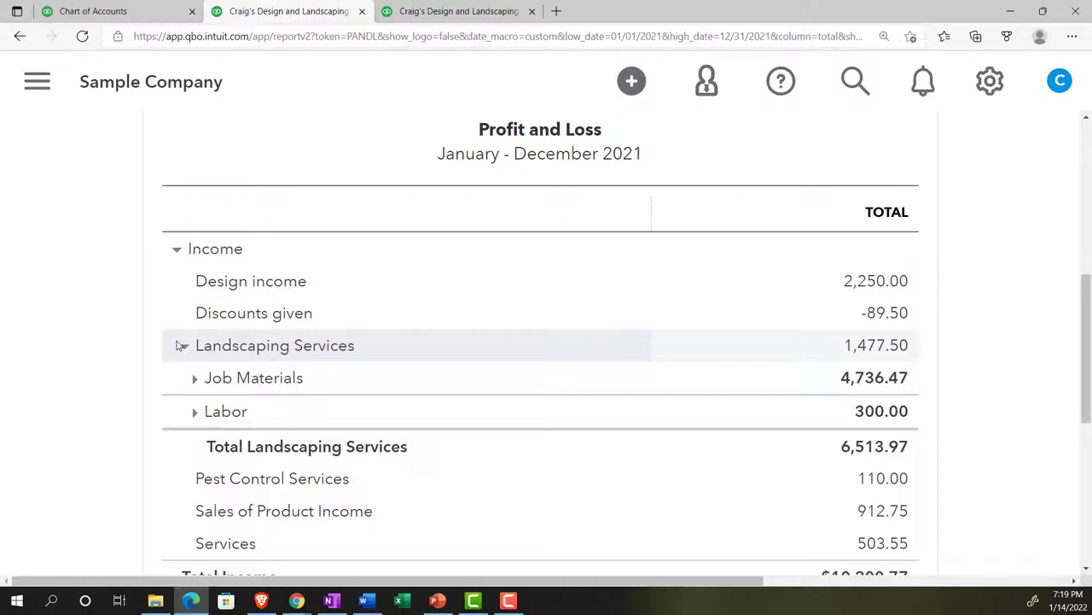
Examine the Profit and Loss report's income lines, and expand its Cost of Goods Sold and Expenses sections.
scroll(178, 343, down, 2)
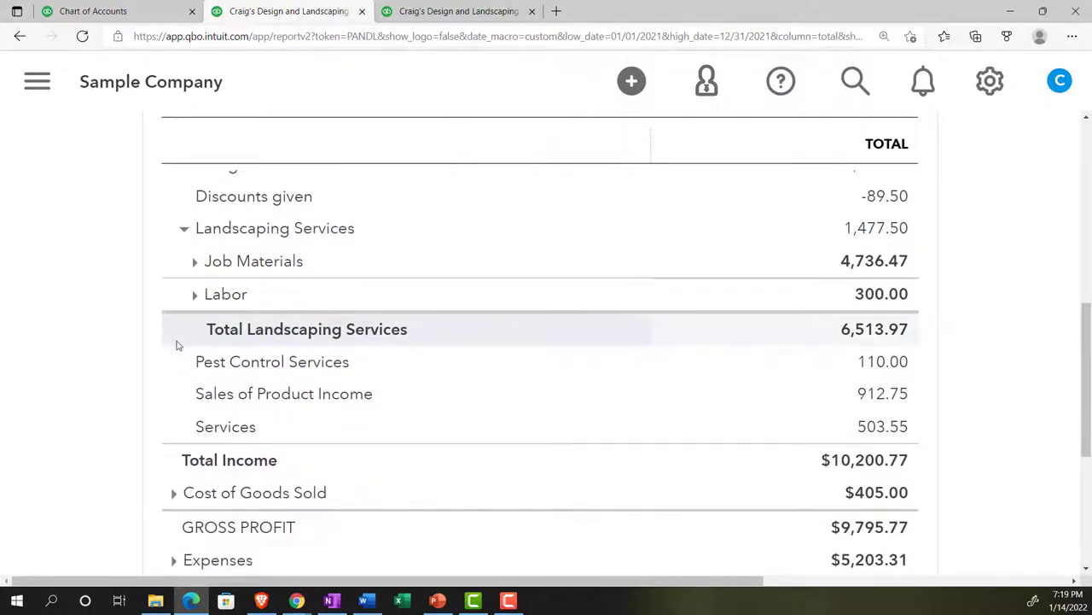
scroll(178, 345, down, 1)
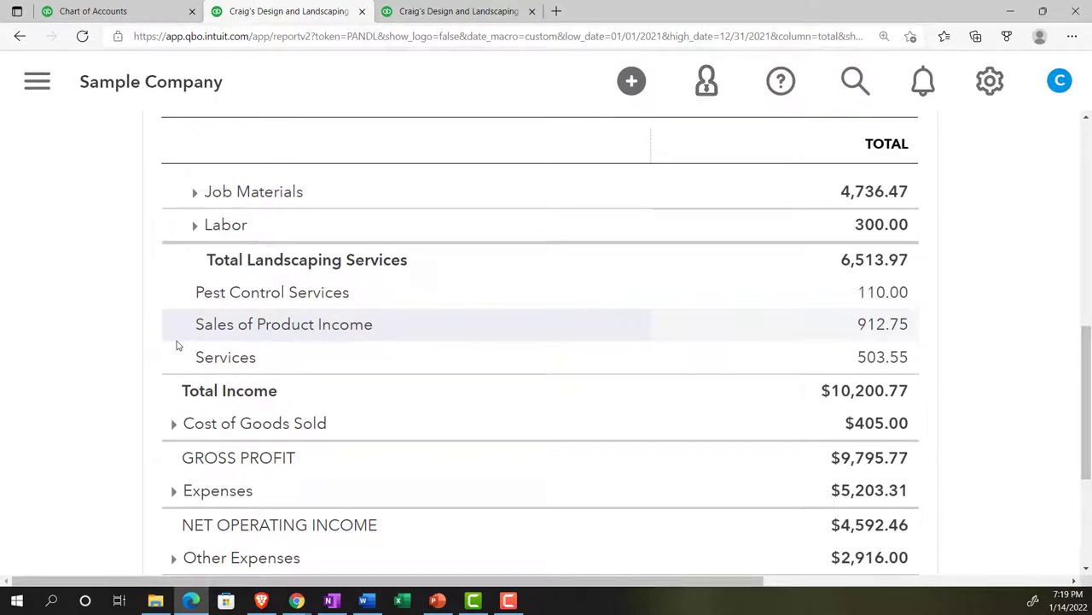
scroll(177, 345, down, 1)
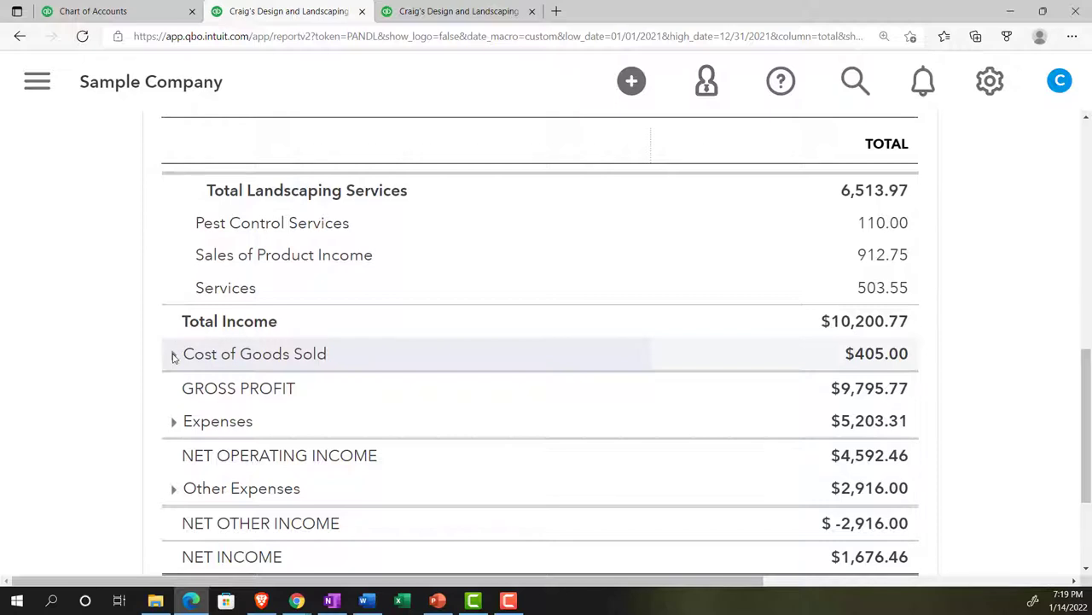
click(174, 353)
scroll(147, 362, down, 1)
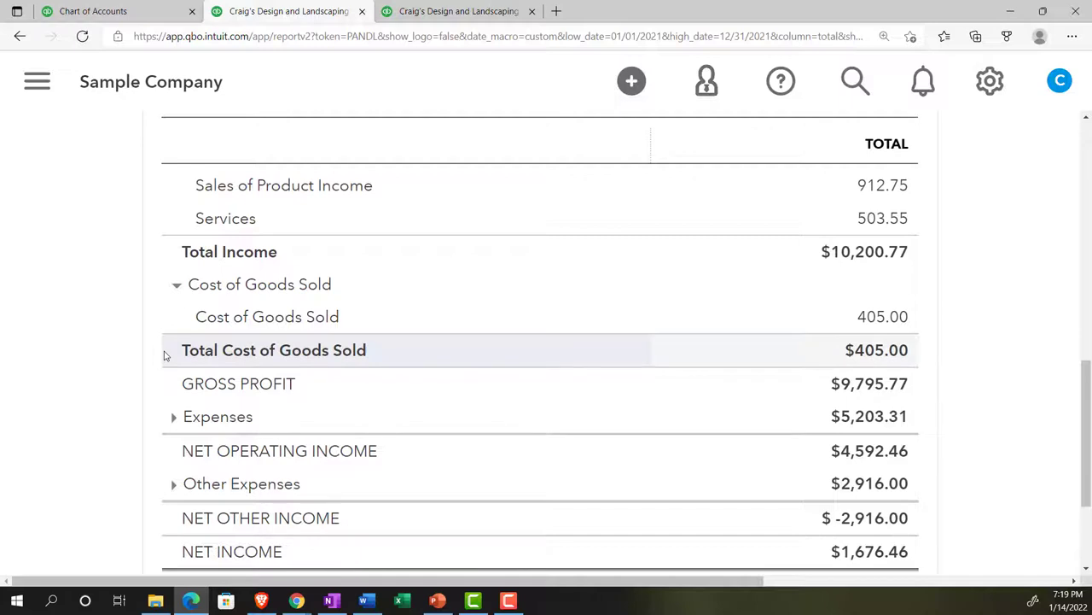
scroll(166, 356, down, 1)
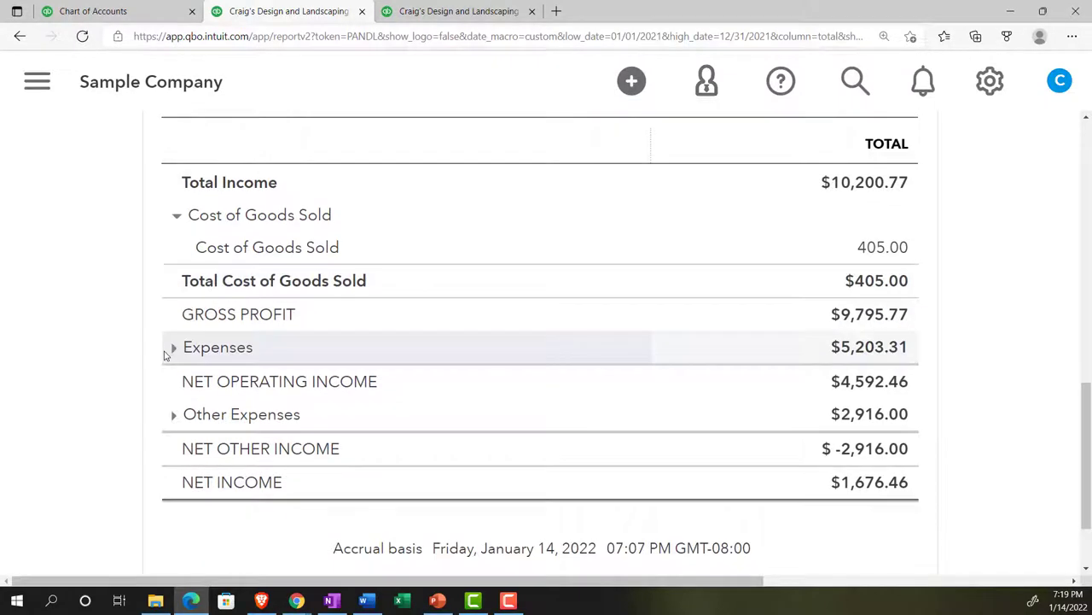
click(173, 349)
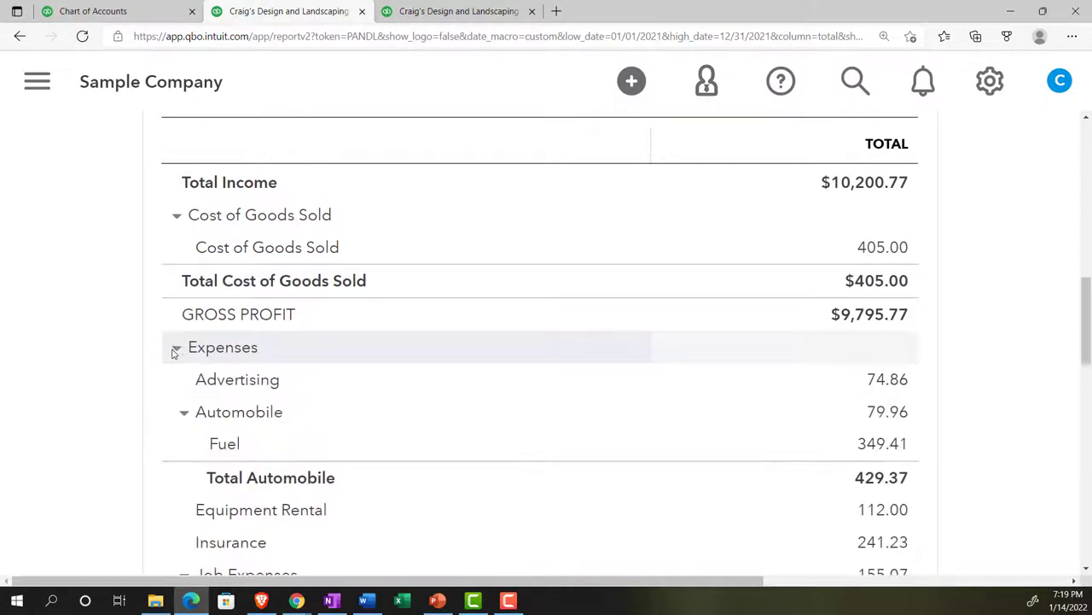
scroll(172, 351, up, 1)
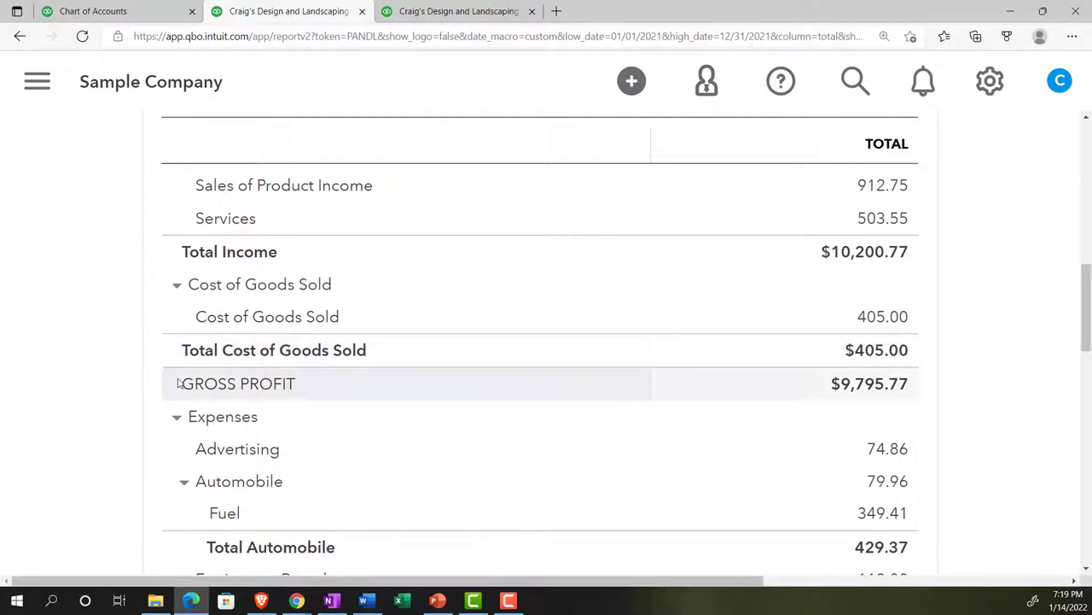
scroll(179, 383, down, 1)
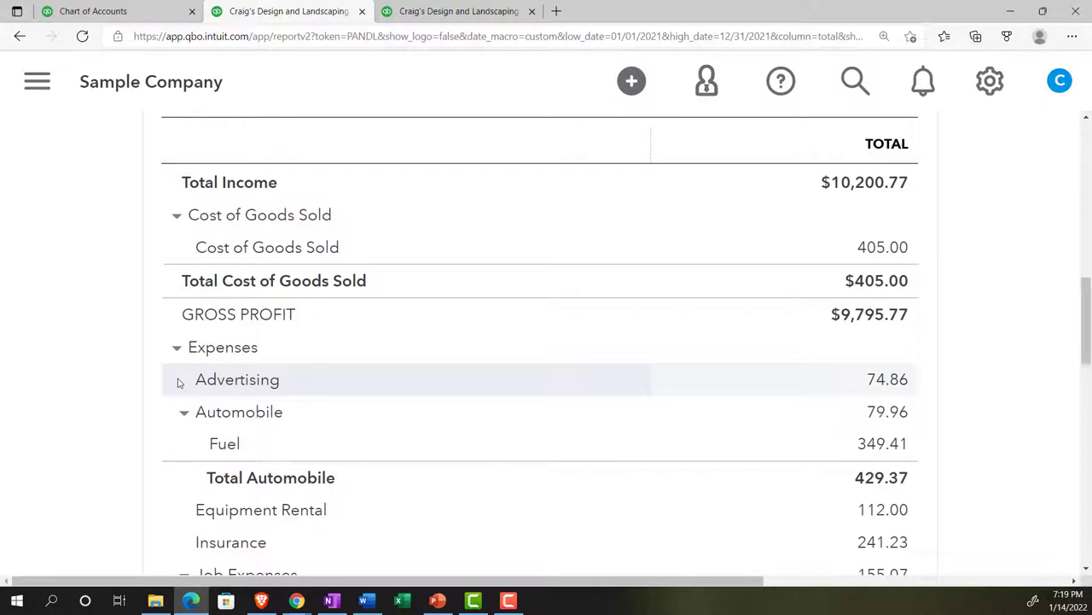
Collapse and re-expand the Automobile group in the Profit and Loss report's Expenses section to compare its rolled-up and detailed views.
scroll(182, 410, down, 1)
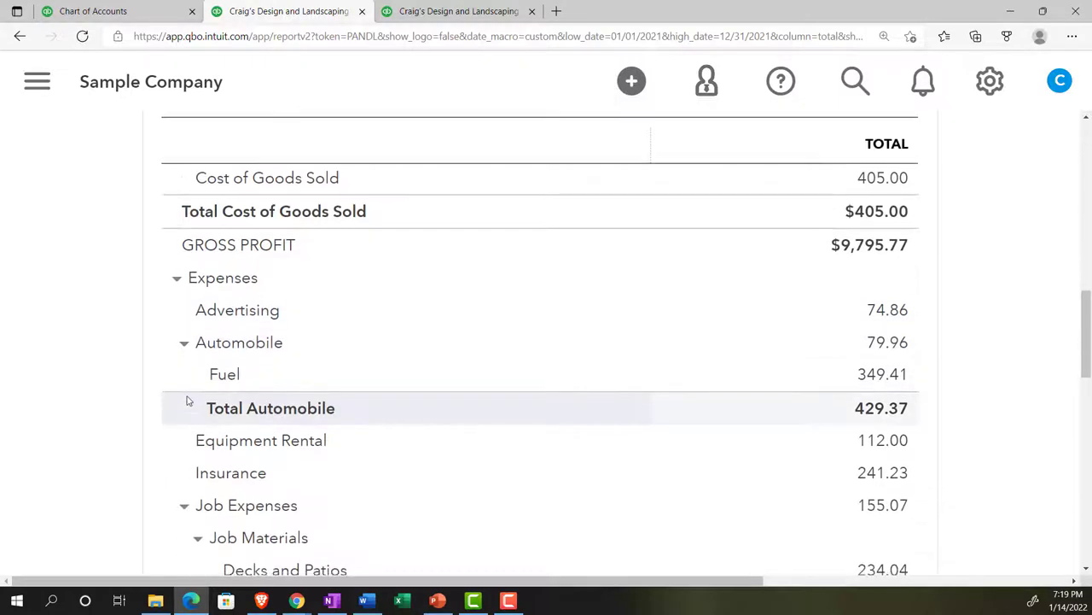
click(184, 344)
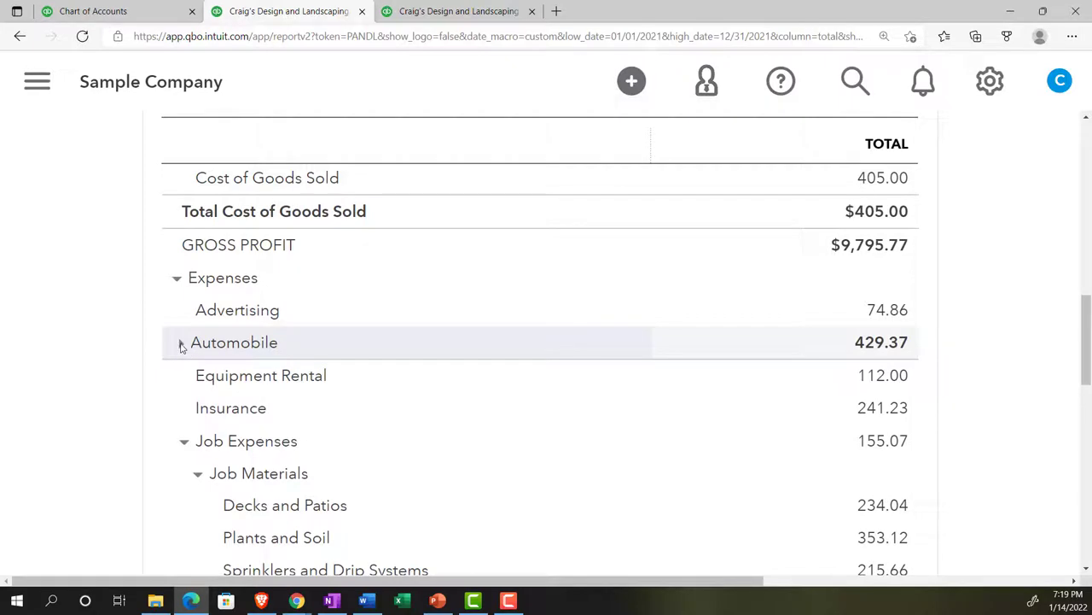
click(182, 345)
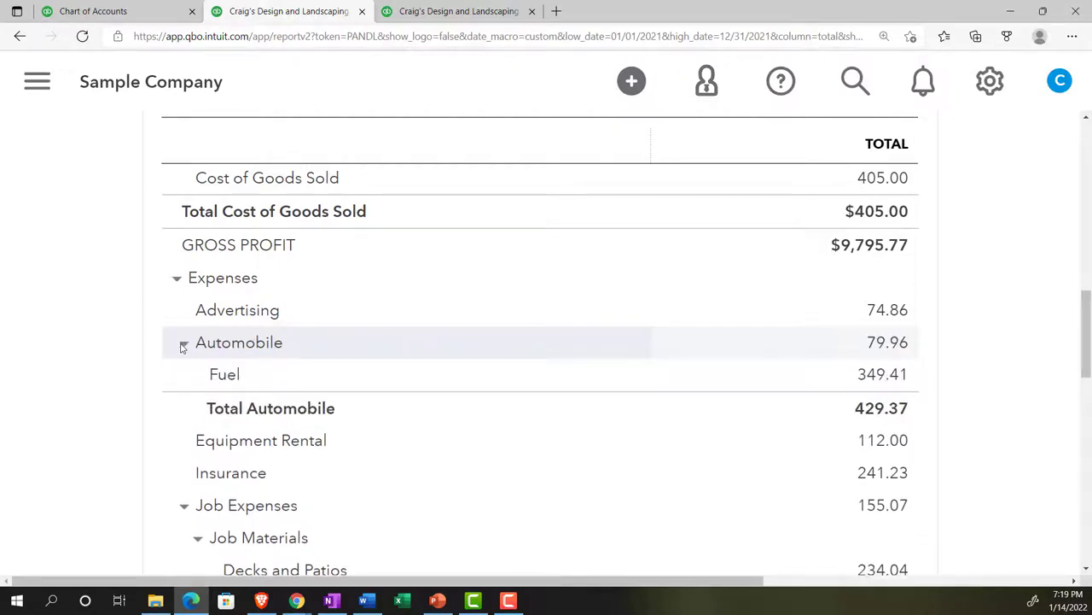
click(183, 344)
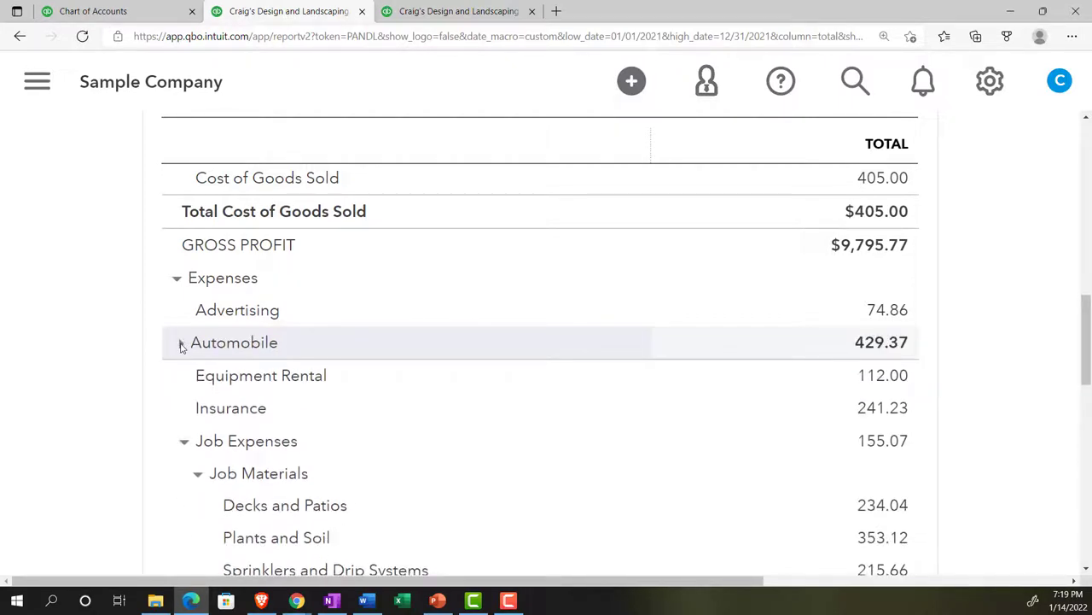
click(182, 345)
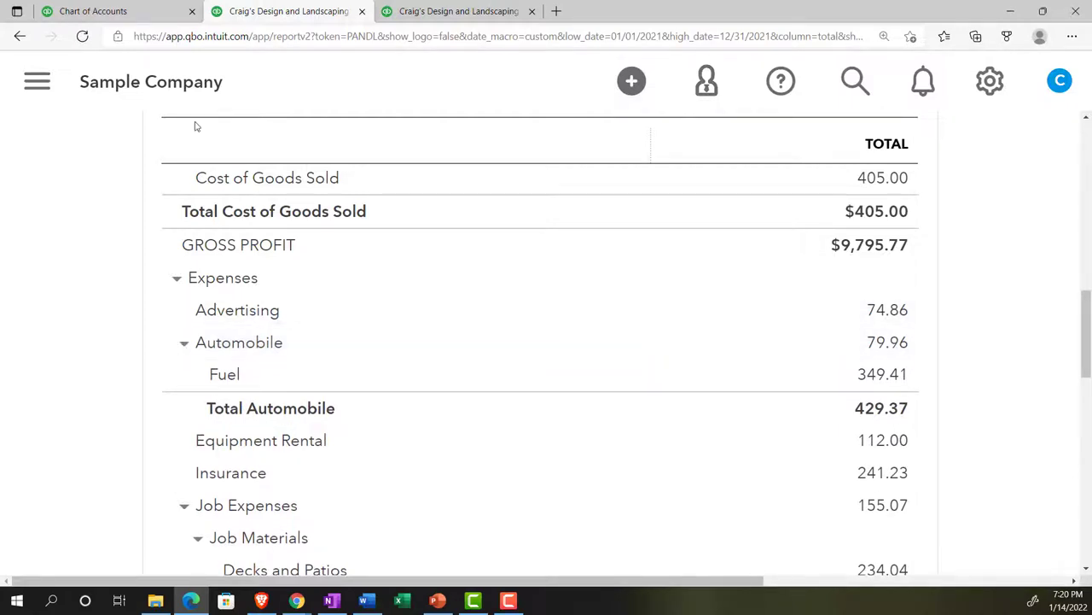
Switch to the Chart of Accounts and examine the income, Cost of Goods Sold and first expense accounts with their indented sub-accounts.
click(122, 19)
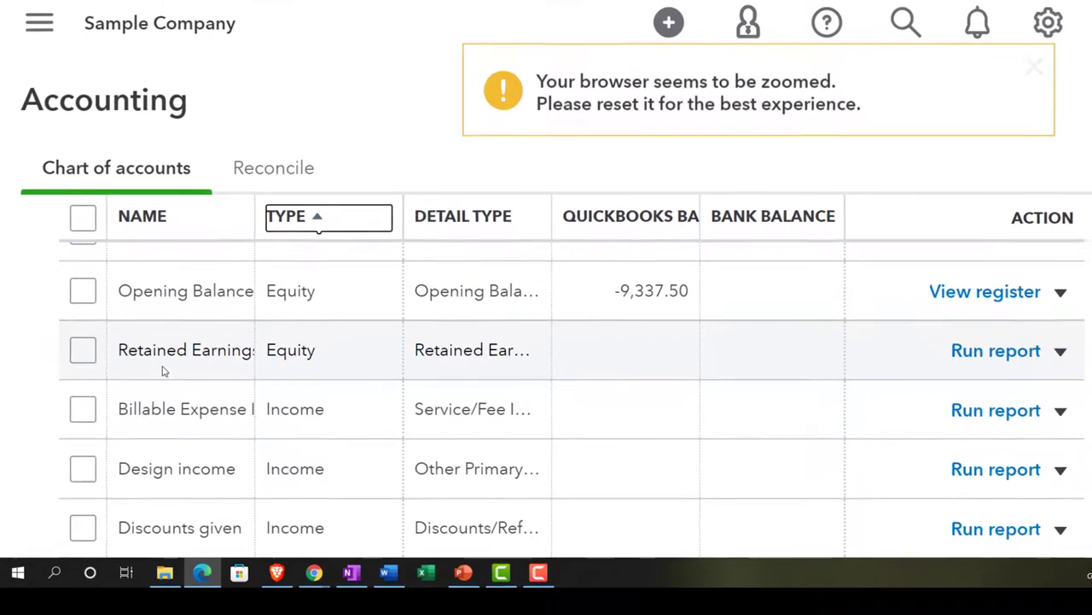
key(ctrl+minus)
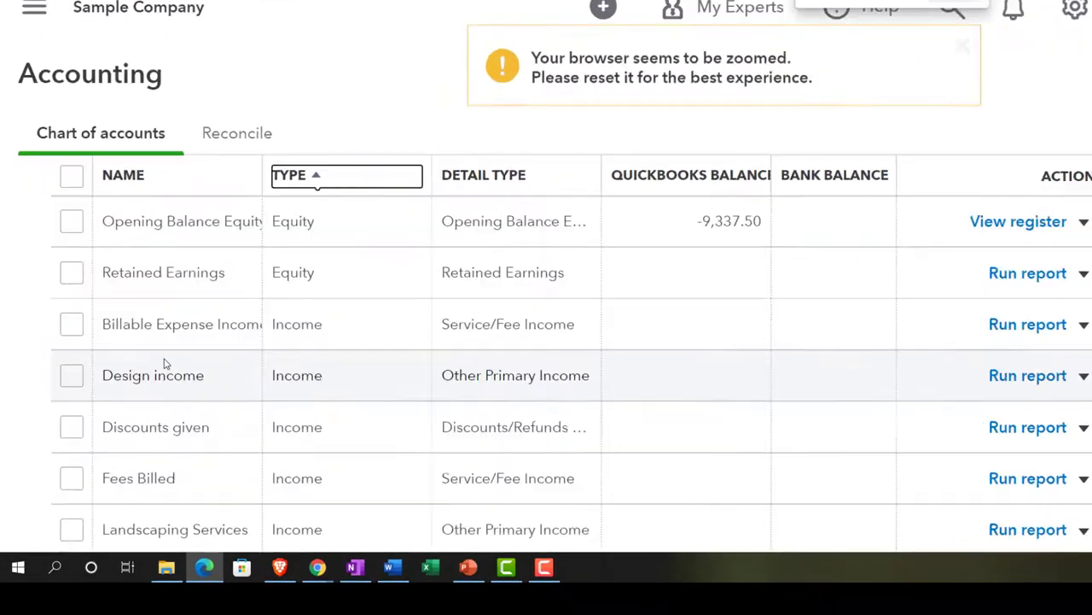
scroll(166, 367, down, 3)
scroll(165, 364, down, 1)
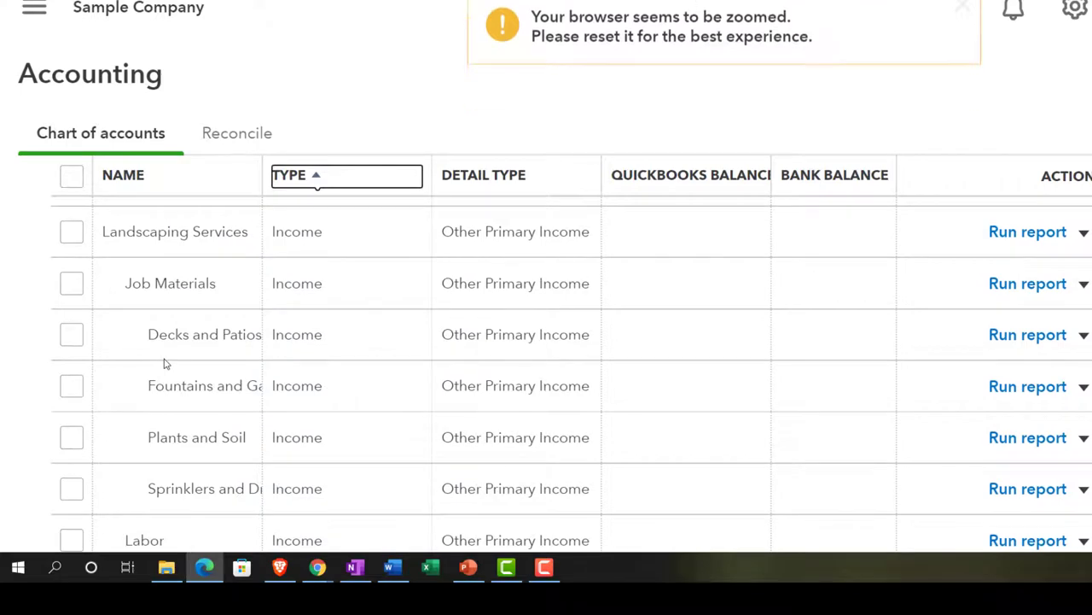
scroll(166, 364, up, 2)
scroll(166, 364, down, 6)
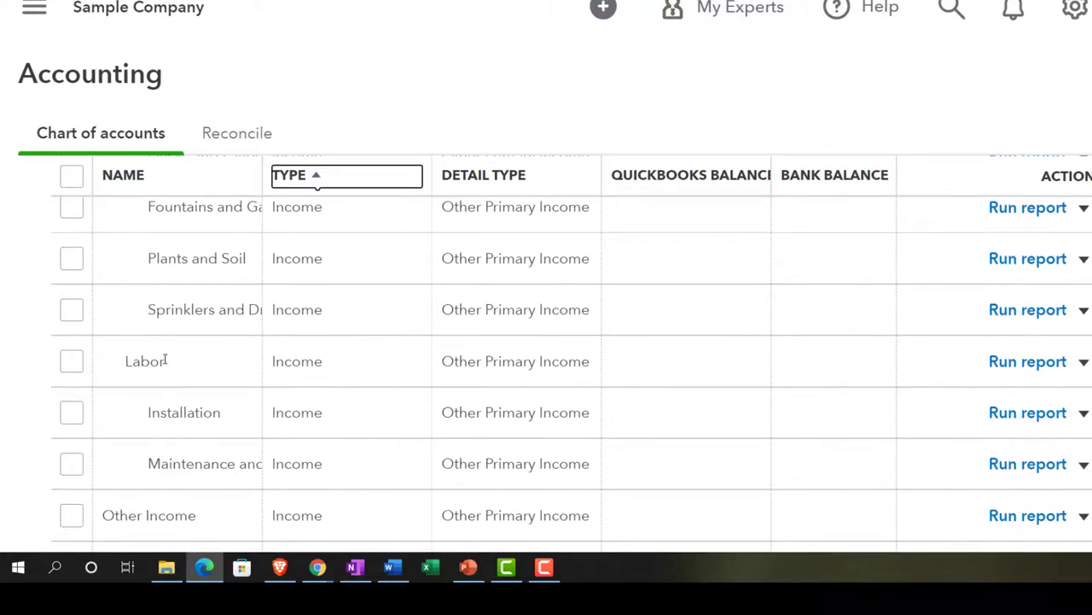
scroll(165, 359, down, 2)
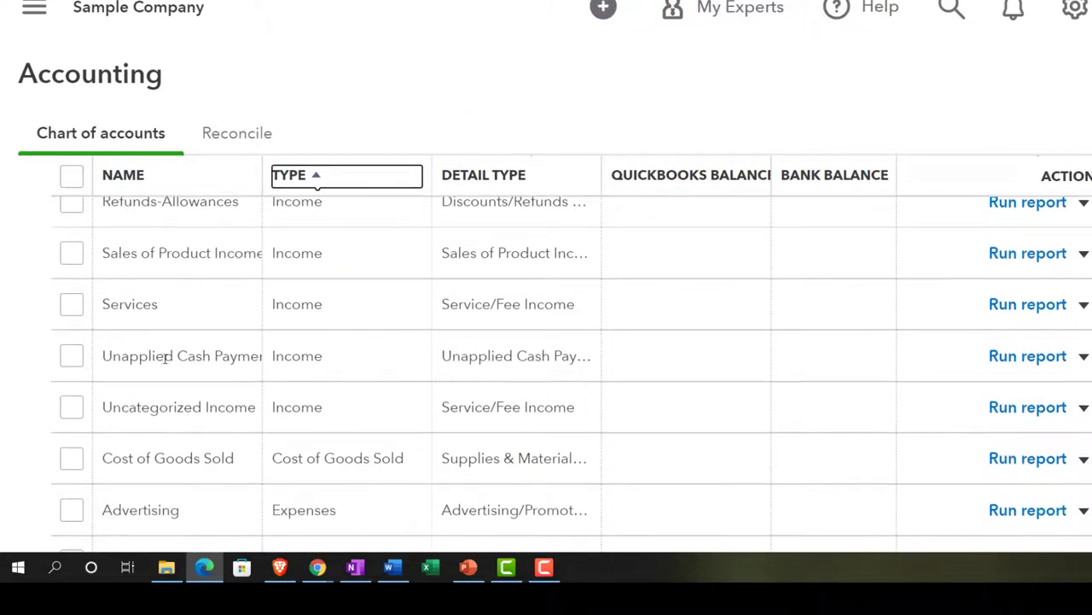
scroll(165, 359, up, 4)
scroll(165, 359, up, 4)
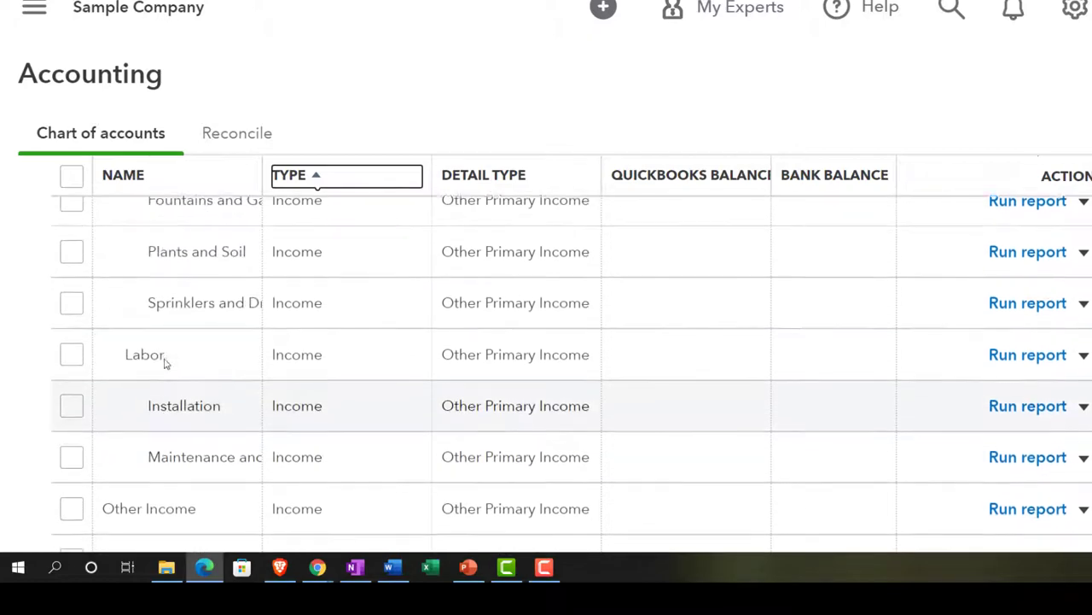
scroll(165, 359, down, 8)
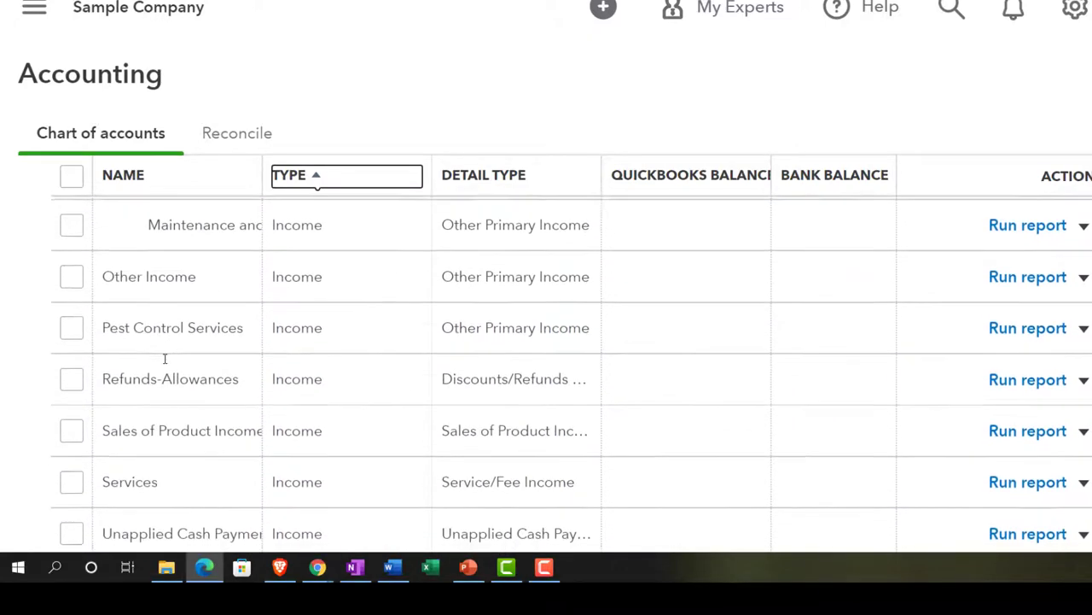
scroll(165, 359, down, 1)
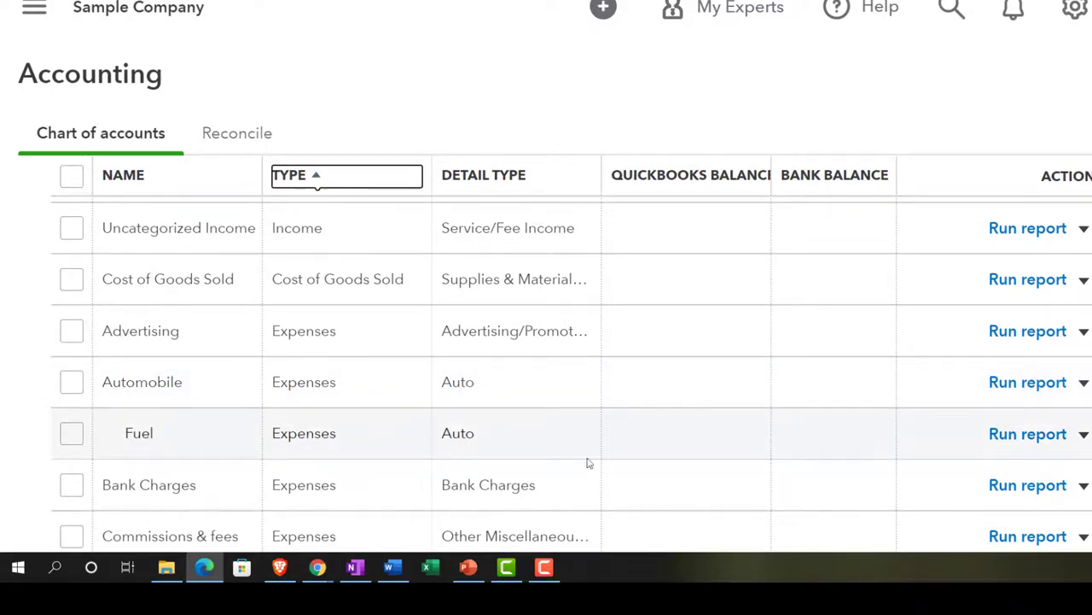
Open the Fuel expense account for editing, view its sub-account setting, and close it without saving.
click(1083, 433)
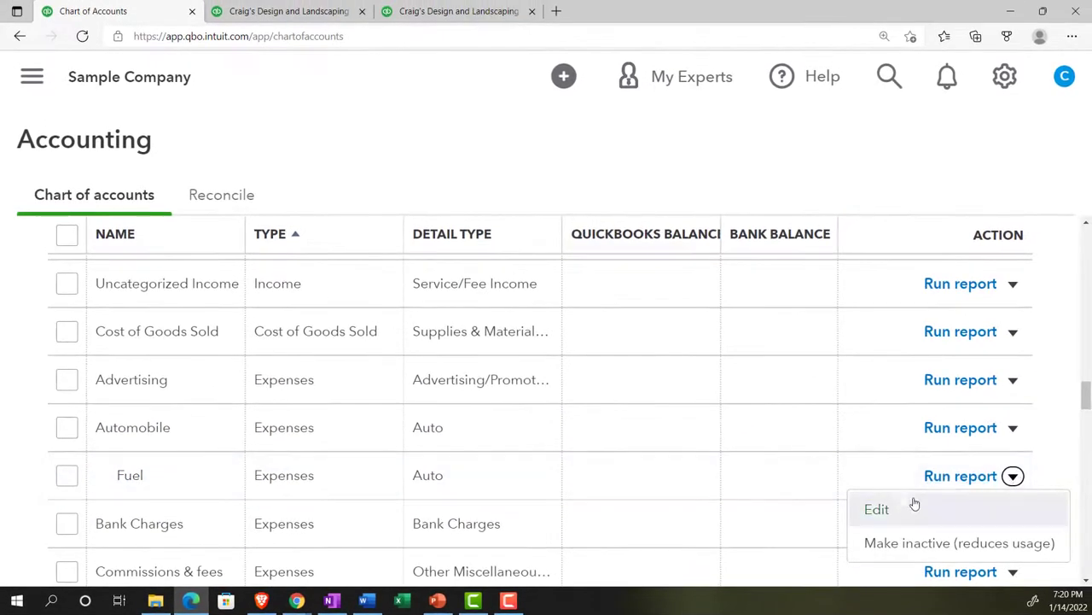
click(875, 507)
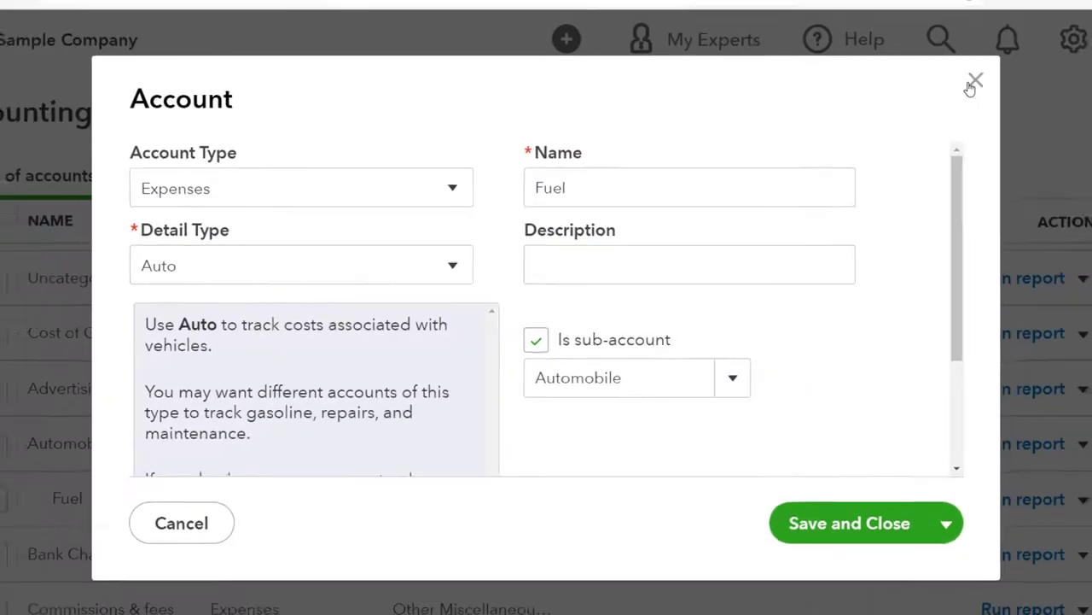
click(1050, 39)
Return to the Profit and Loss report and look over the Expenses section from Automobile to Utilities and back to its start.
click(289, 11)
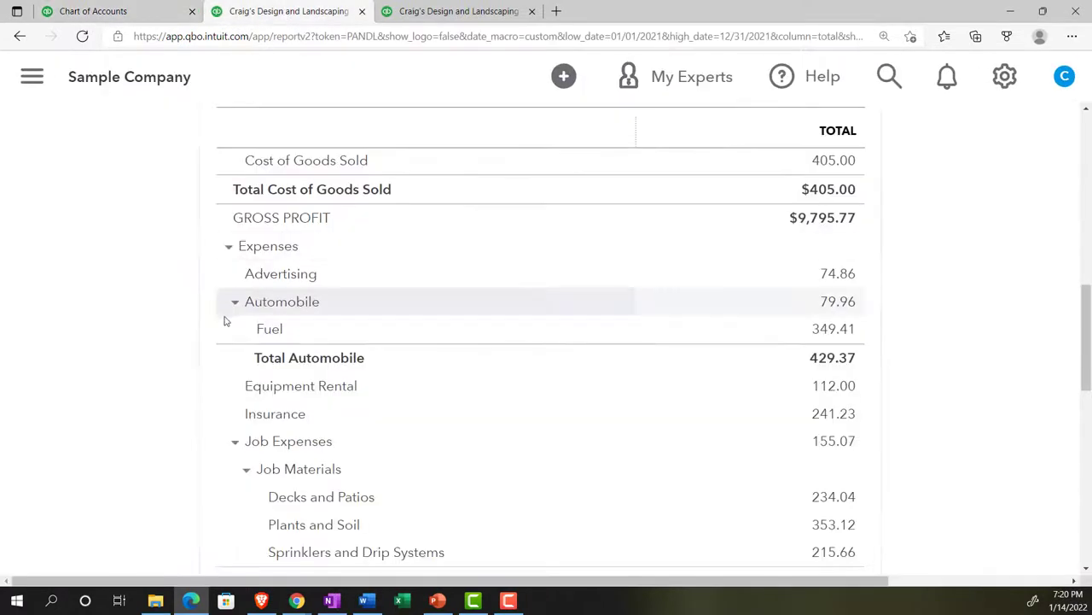
key(ctrl+plus)
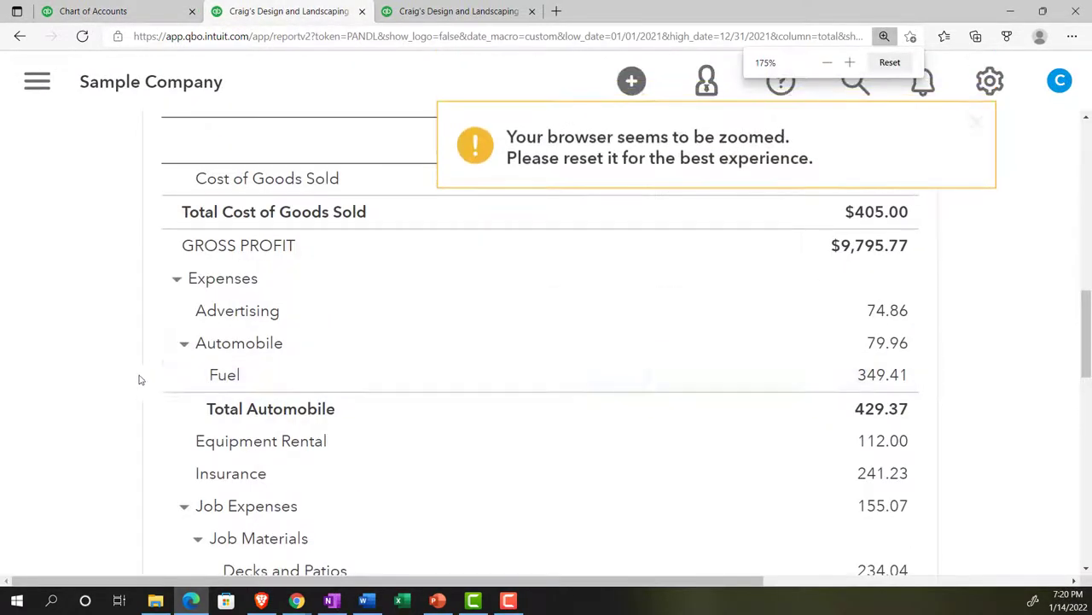
scroll(139, 379, down, 3)
scroll(126, 378, down, 4)
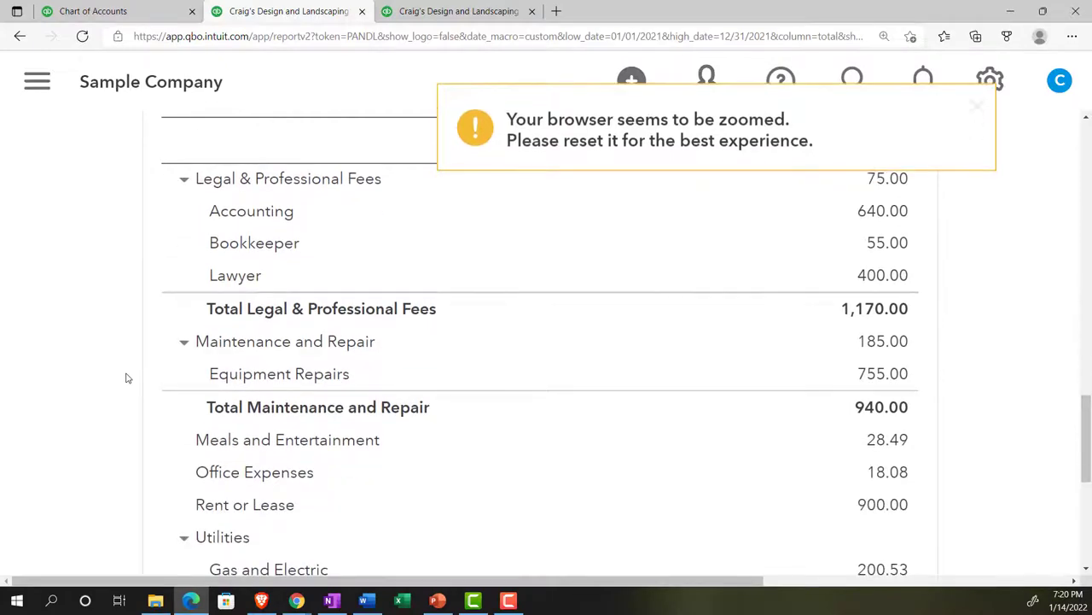
scroll(126, 378, up, 6)
scroll(127, 378, up, 1)
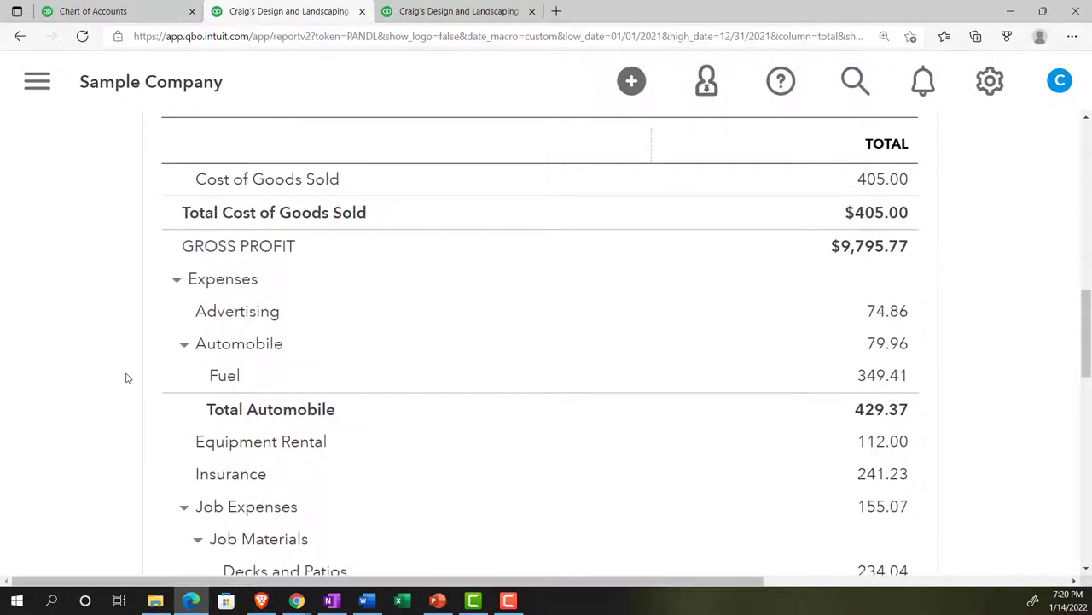
scroll(145, 336, up, 1)
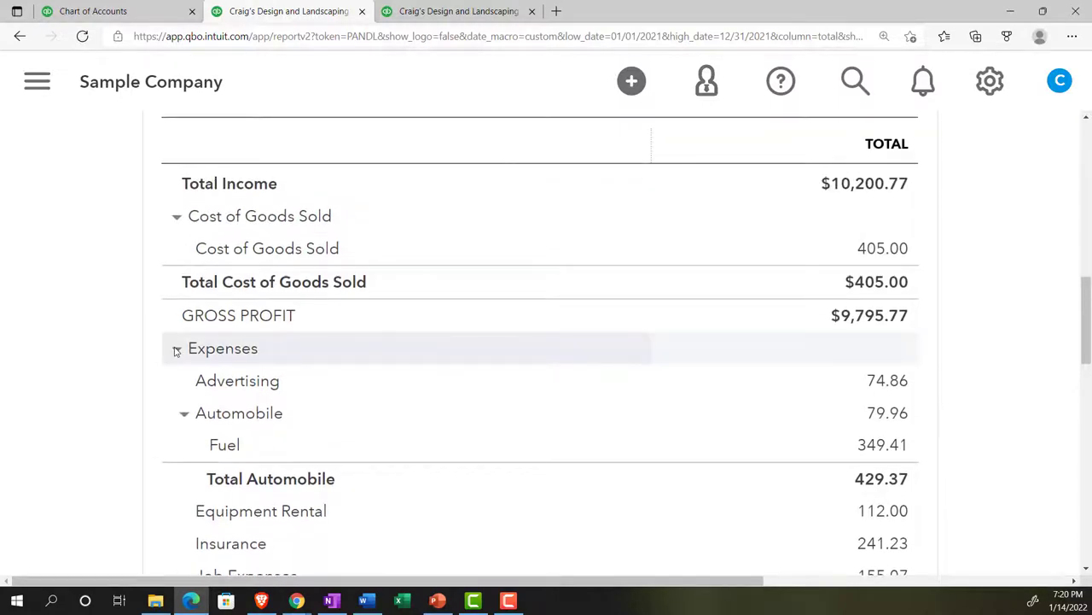
Examine the Automobile, Job Expenses, Job Materials and Legal & Professional Fees groups and their subtotals in the Profit and Loss report.
scroll(176, 350, down, 1)
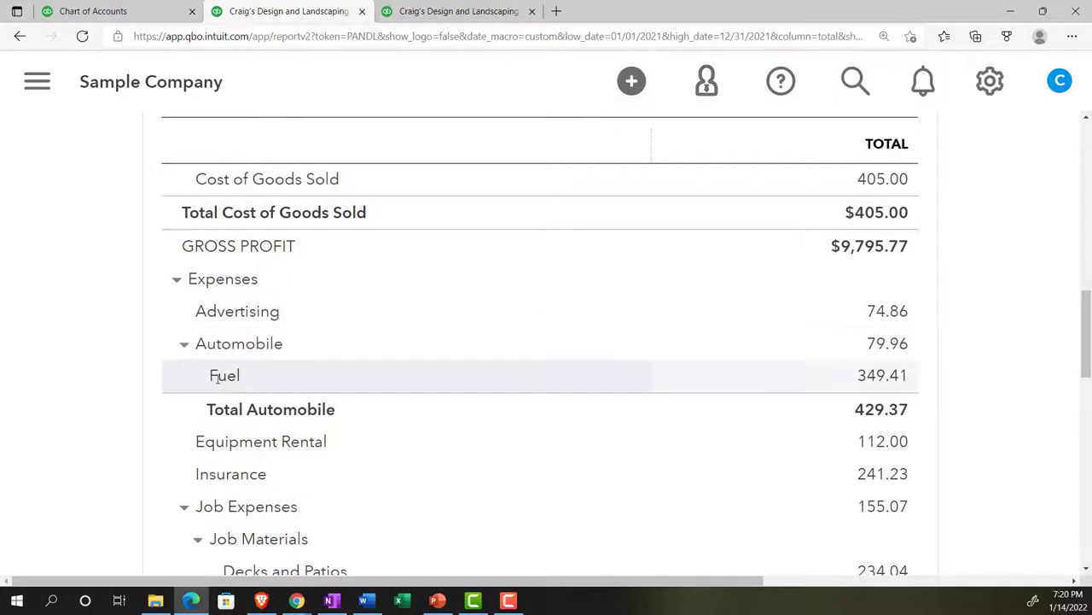
scroll(218, 380, down, 1)
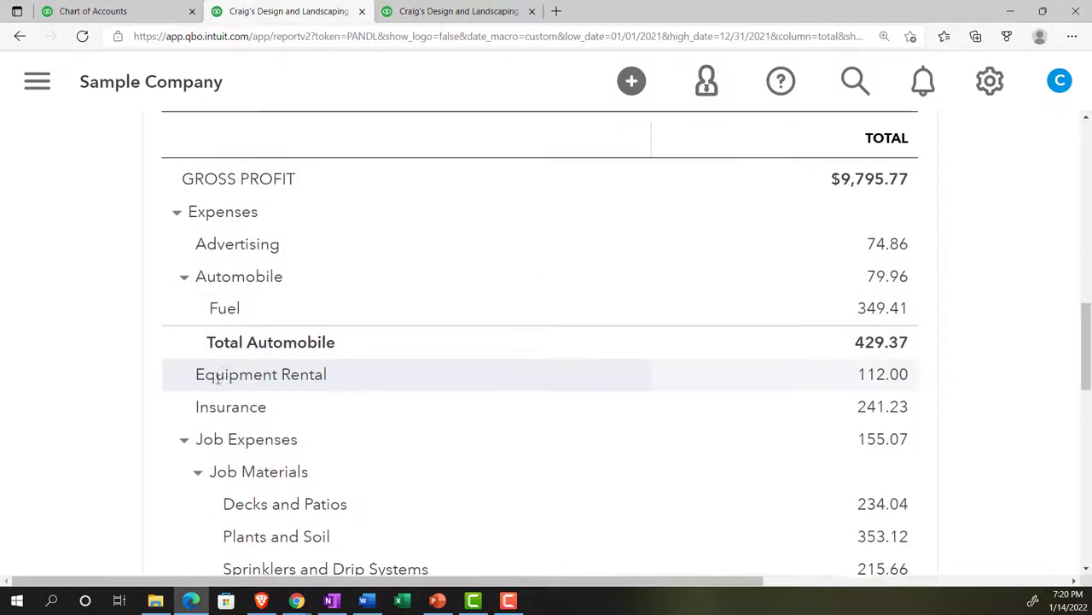
scroll(230, 403, down, 1)
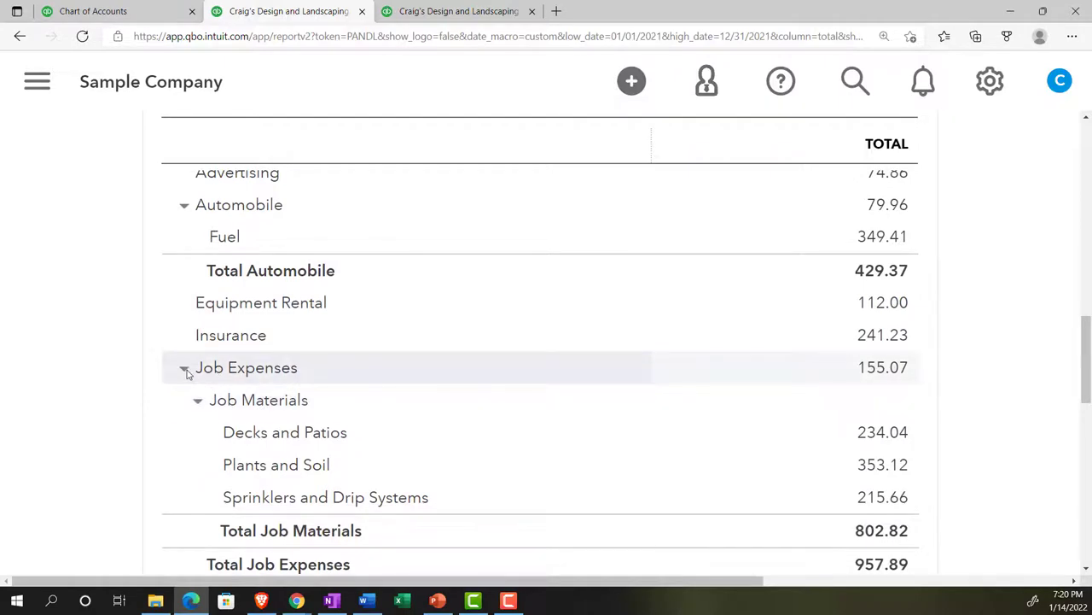
scroll(188, 373, down, 1)
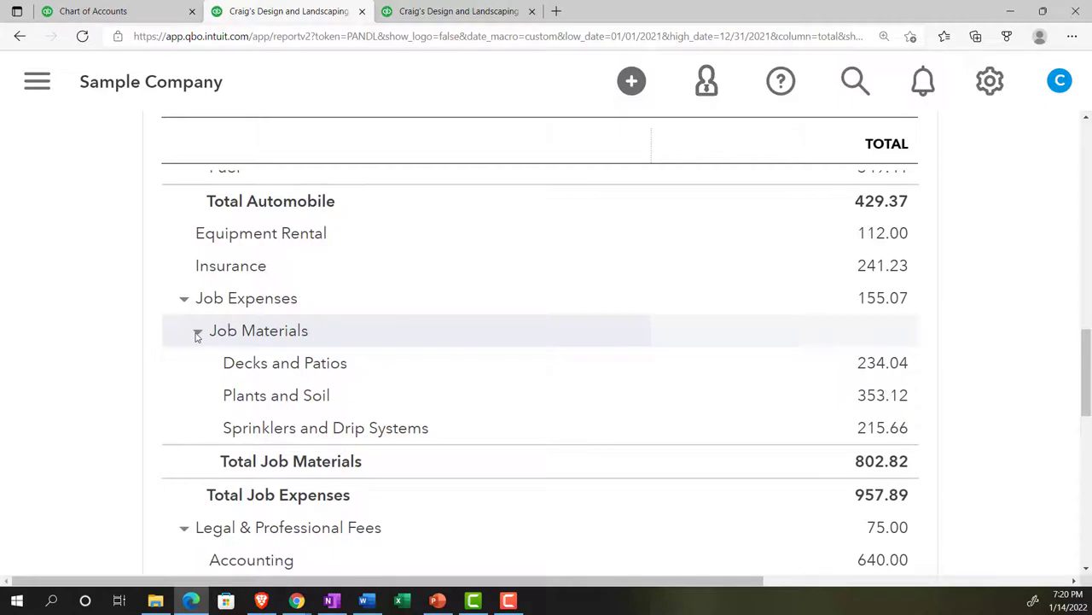
scroll(217, 360, down, 2)
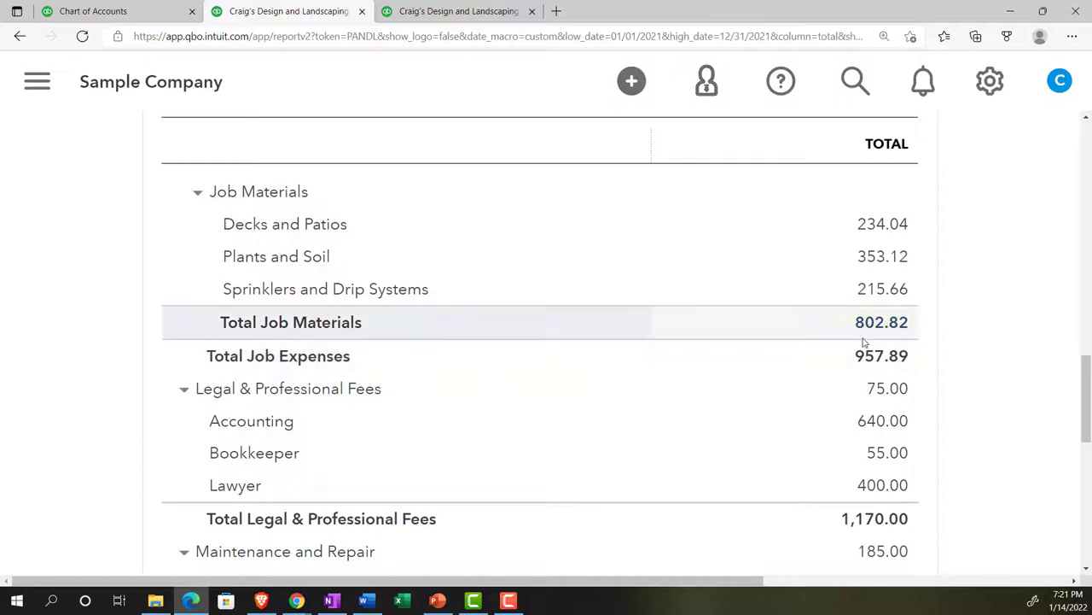
scroll(865, 365, down, 1)
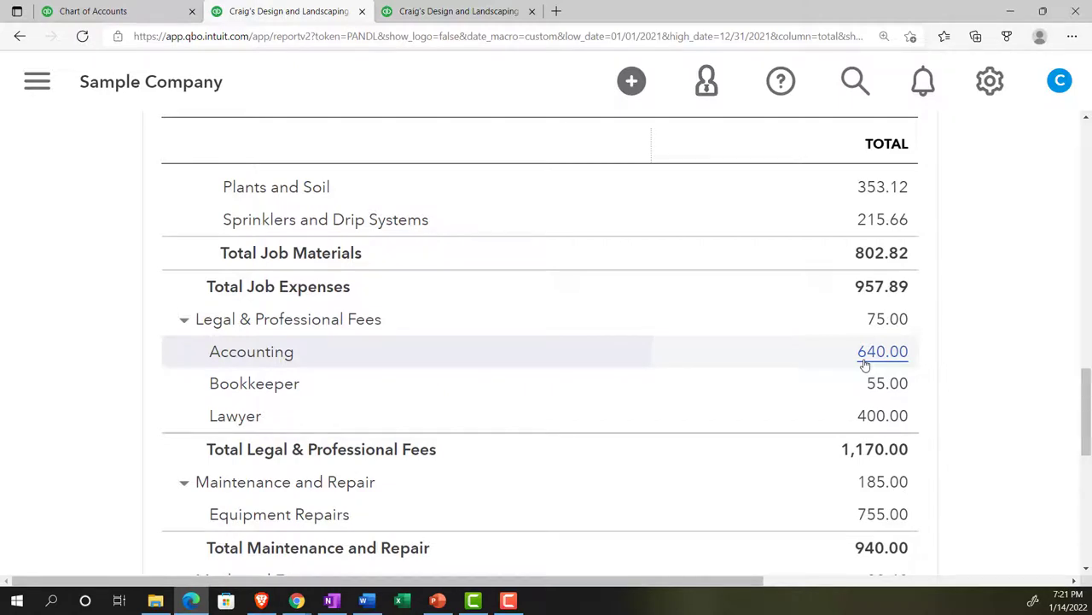
scroll(865, 364, down, 1)
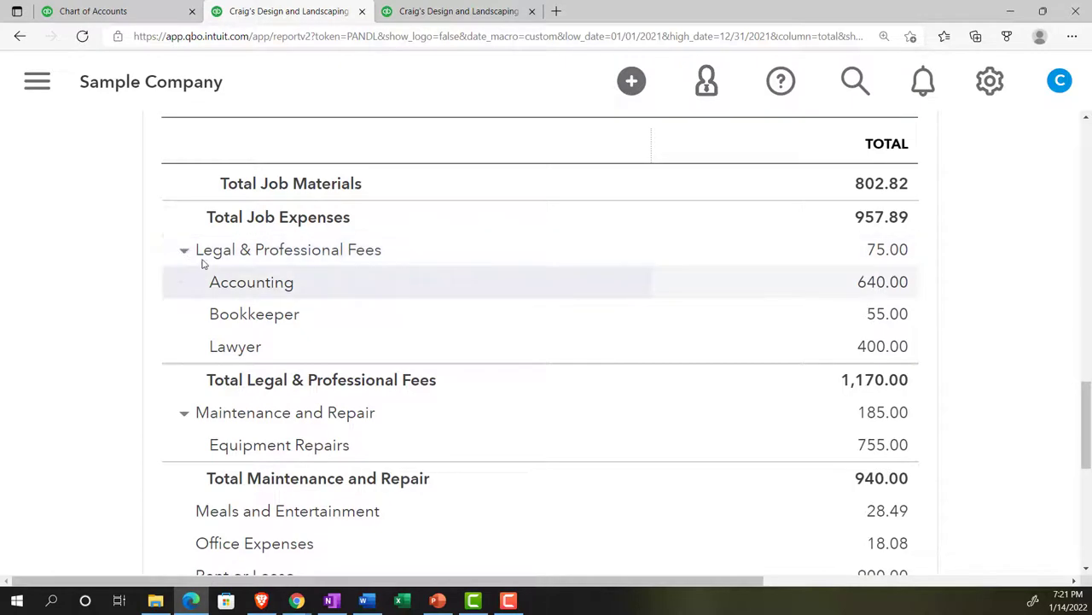
In the Chart of Accounts, clear the sub-account setting of the Accounting account under Legal & Professional Fees and save the account.
key(ctrl+plus)
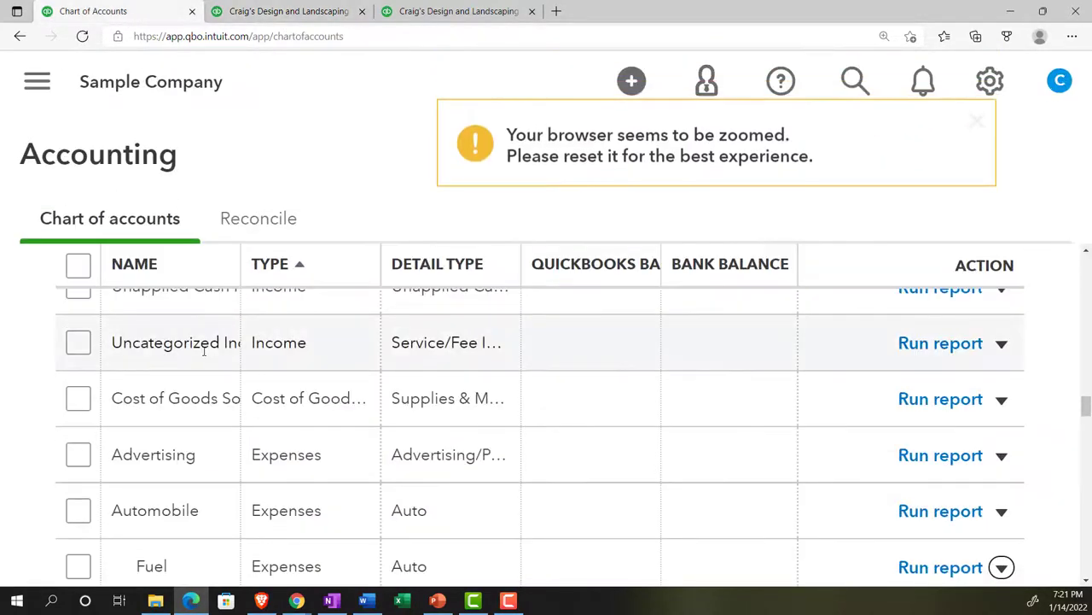
scroll(239, 349, down, 4)
scroll(205, 353, down, 5)
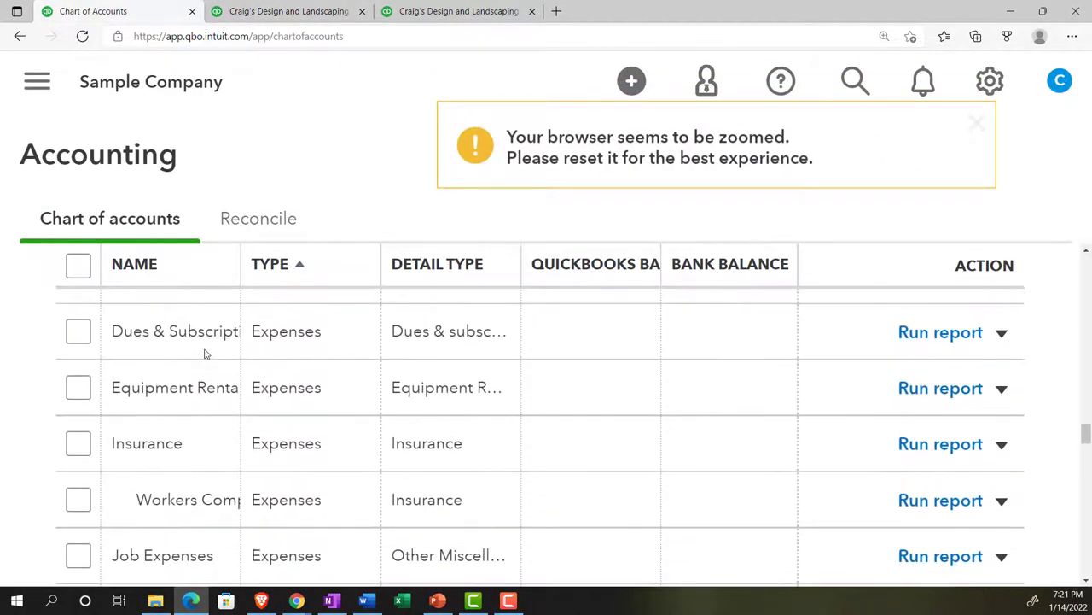
scroll(204, 352, down, 5)
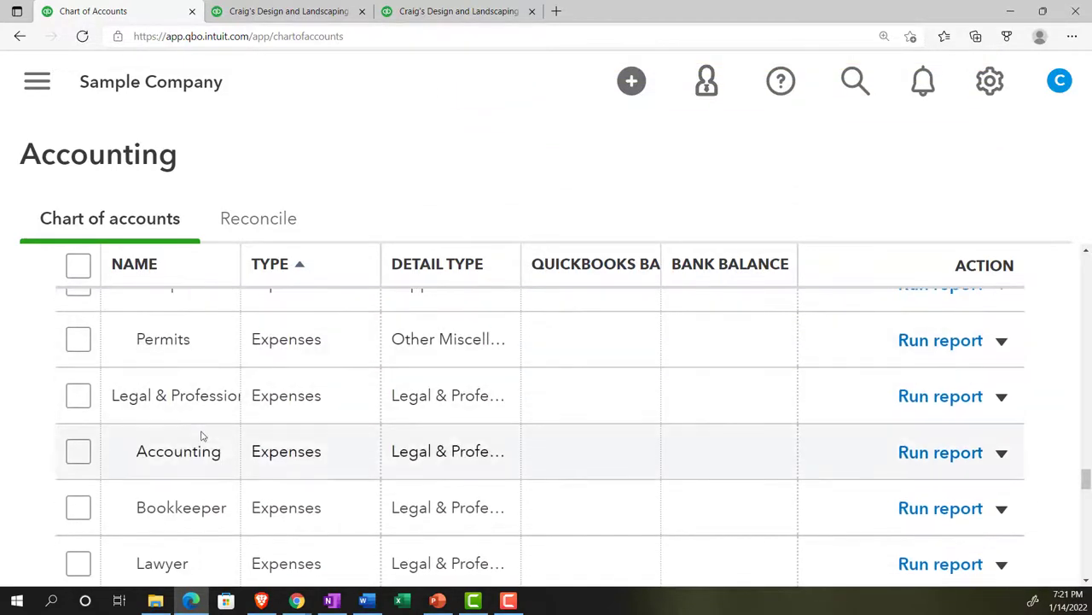
scroll(199, 435, down, 1)
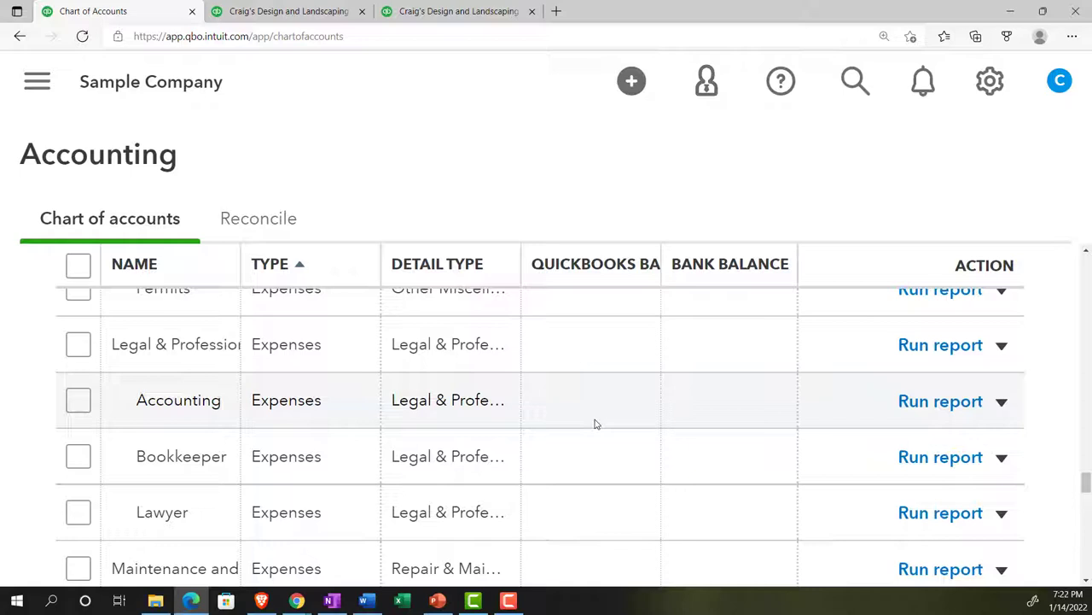
click(1002, 401)
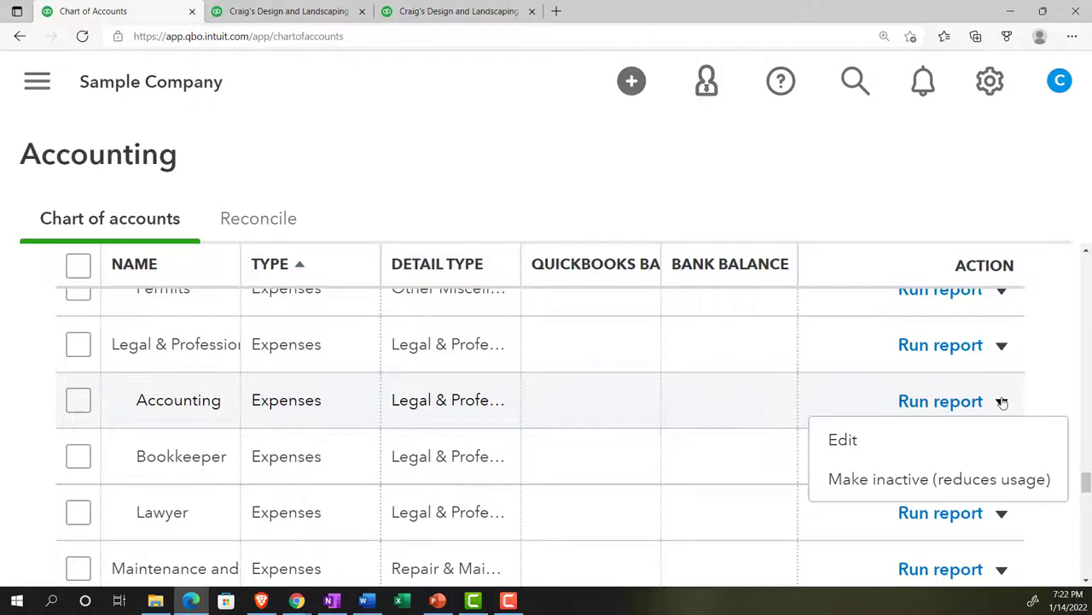
click(857, 441)
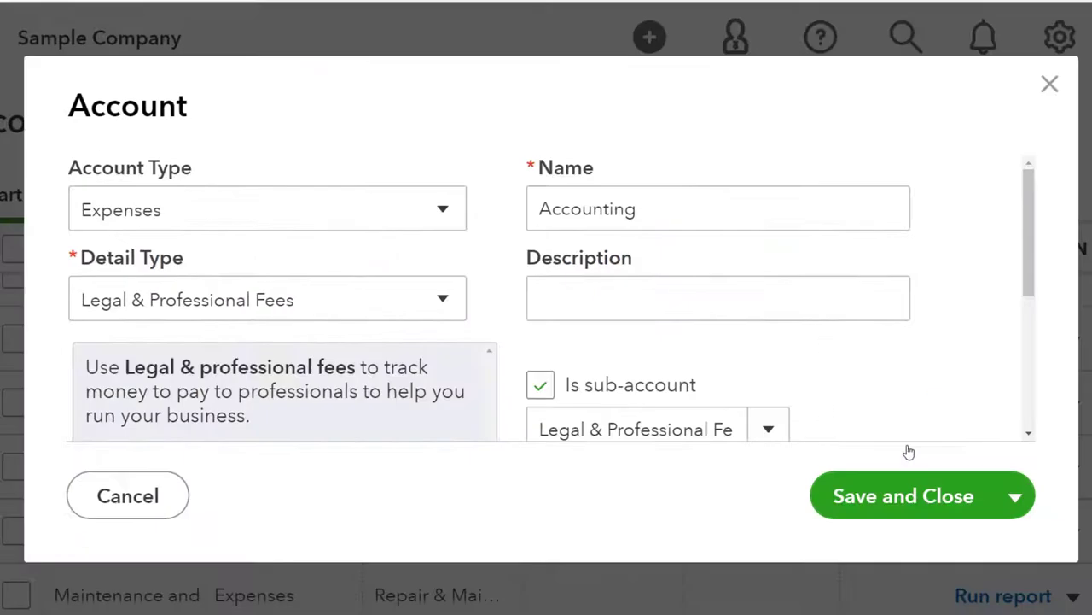
scroll(649, 349, down, 1)
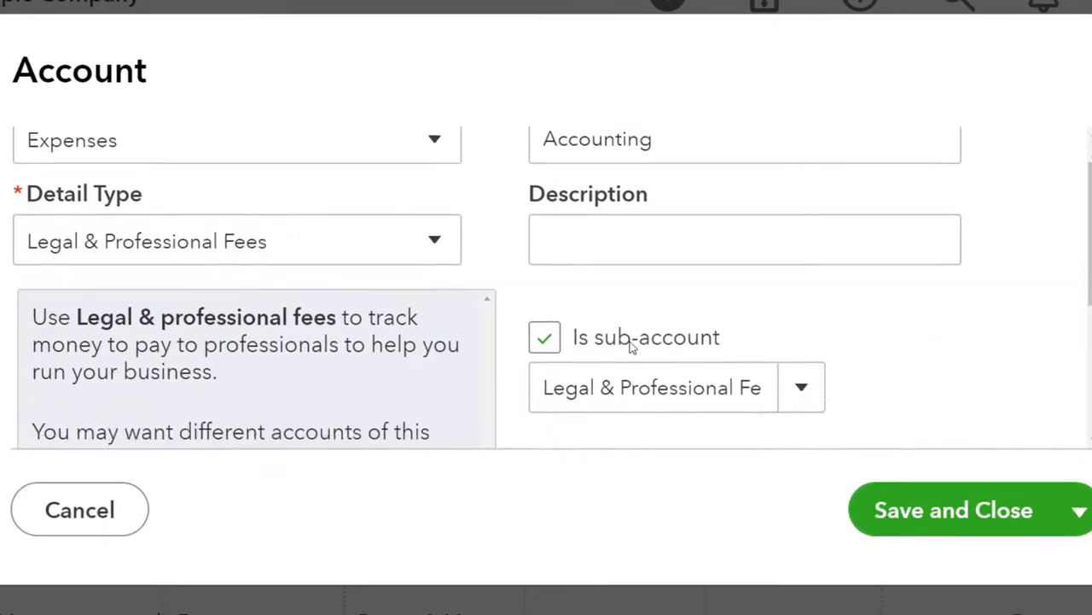
click(545, 337)
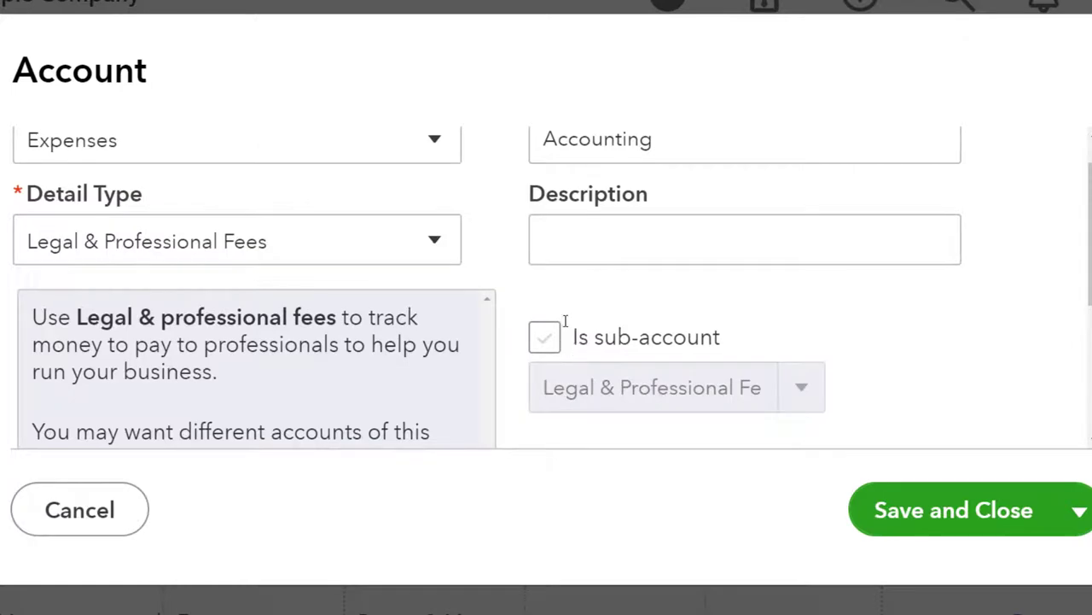
click(928, 516)
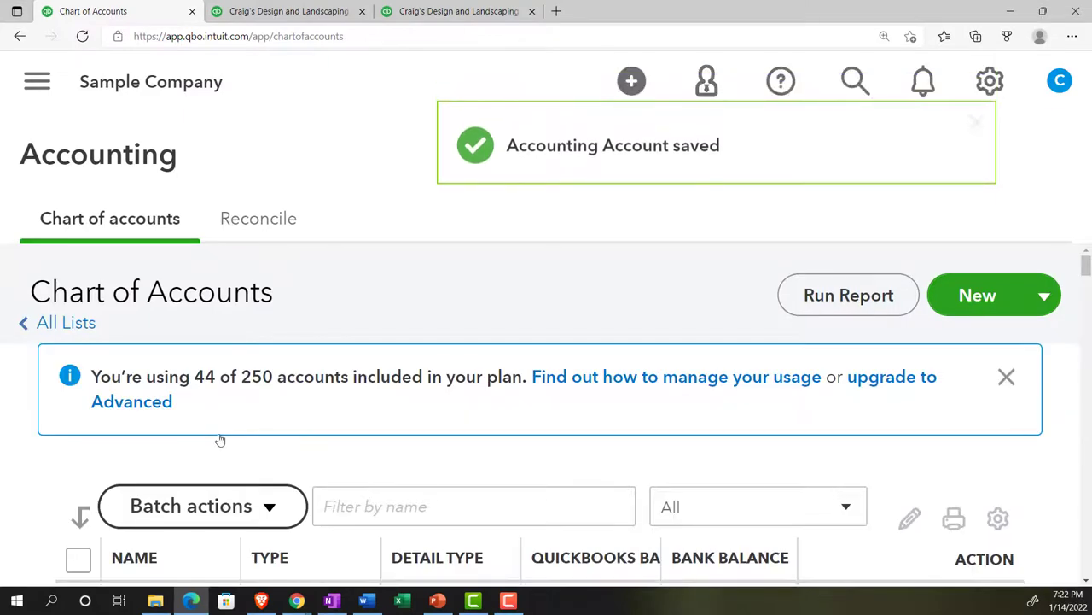
Look through the Chart of Accounts for the new position of the Accounting account among the expense accounts.
key(ctrl+minus)
key(ctrl+minus)
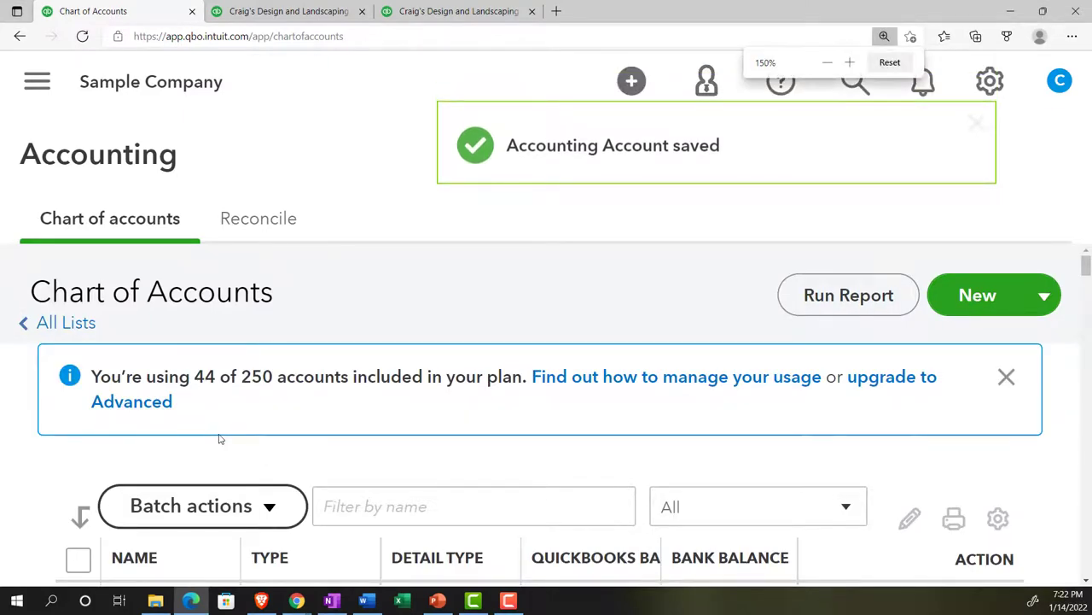
scroll(217, 437, down, 2)
scroll(218, 438, down, 10)
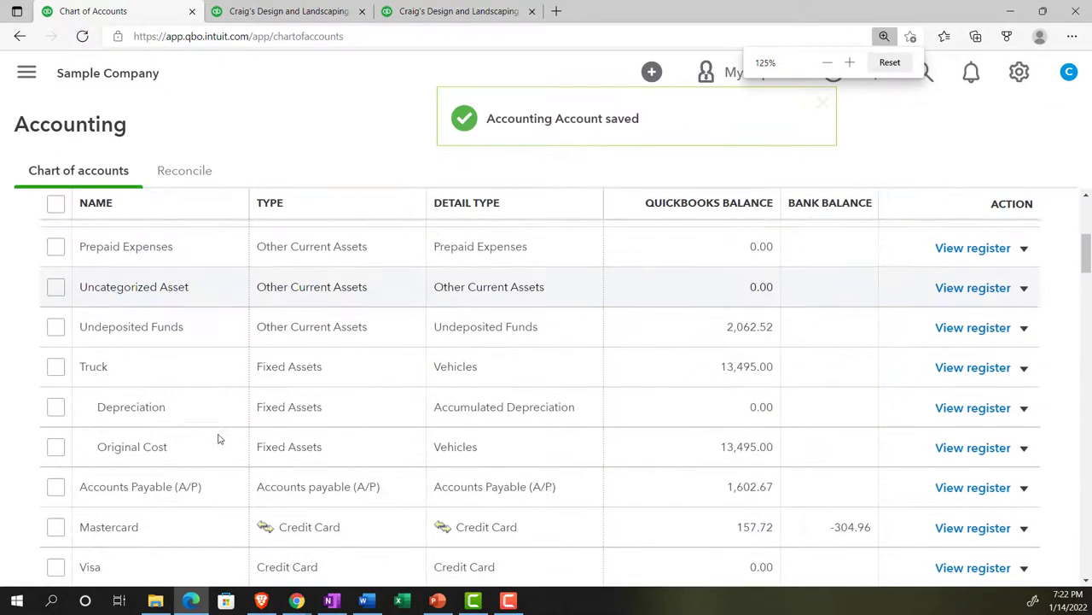
scroll(217, 438, down, 10)
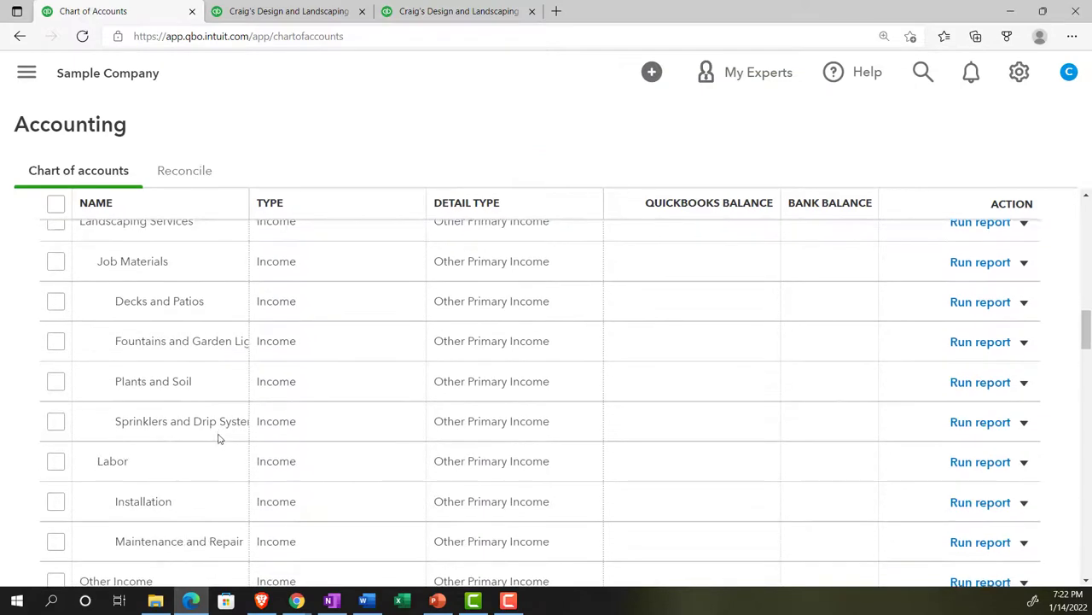
scroll(217, 438, down, 10)
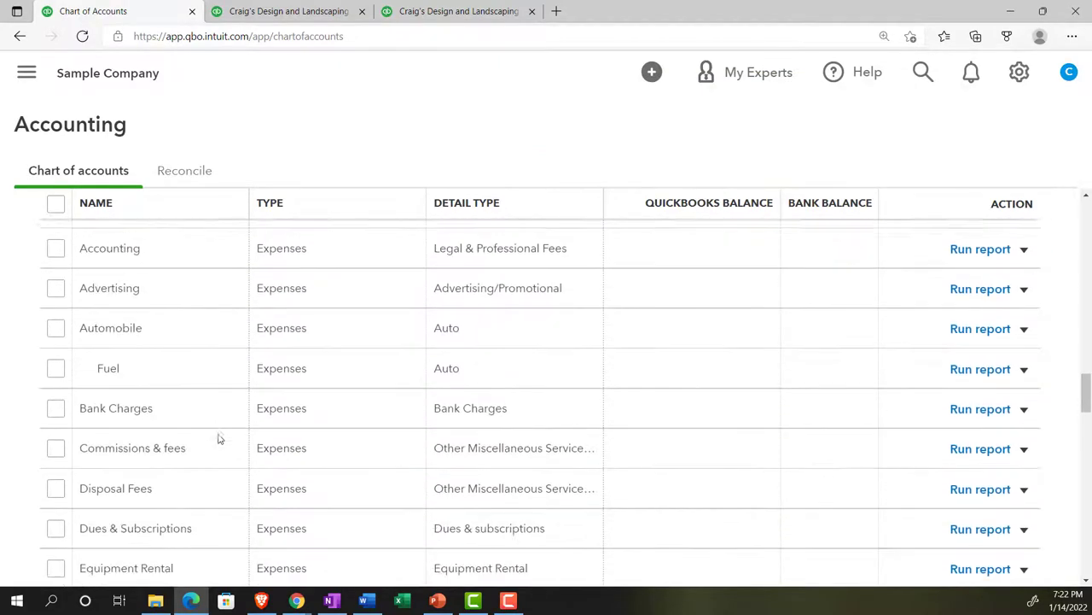
scroll(218, 438, down, 10)
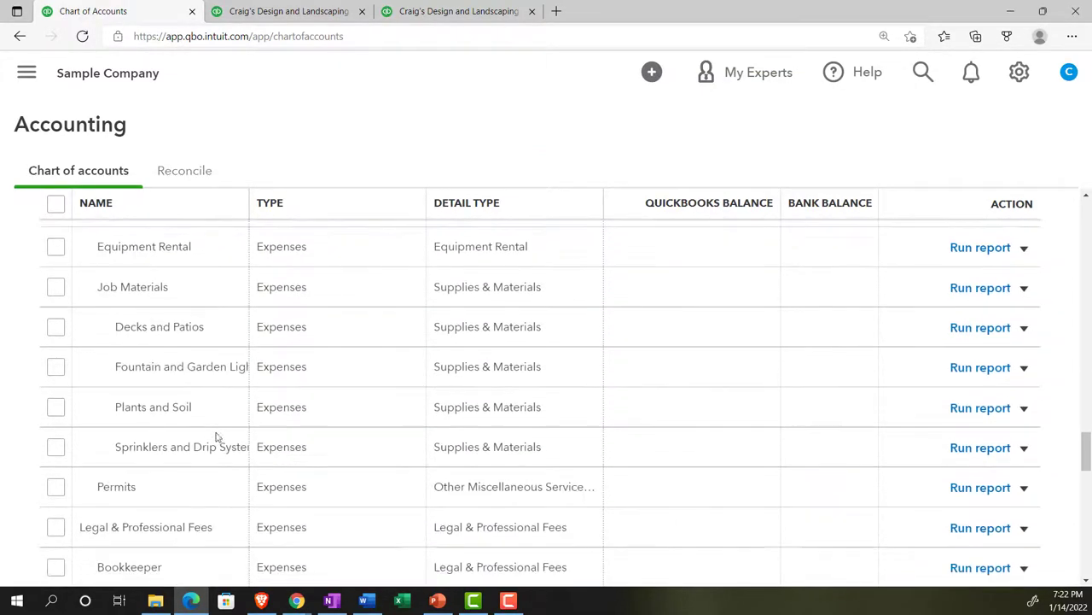
scroll(216, 437, down, 1)
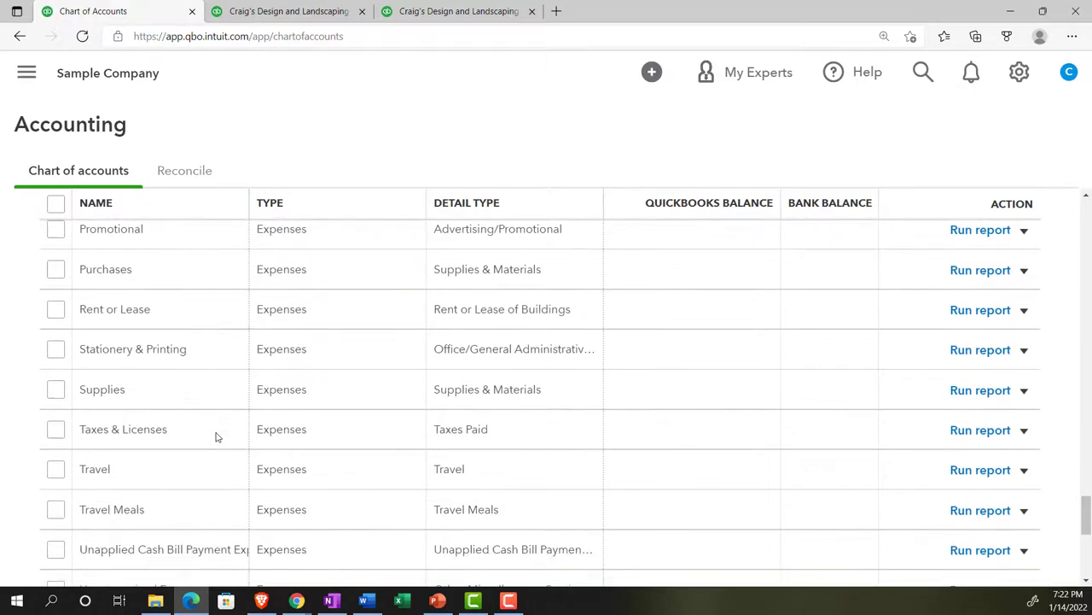
scroll(215, 434, up, 10)
scroll(209, 424, up, 5)
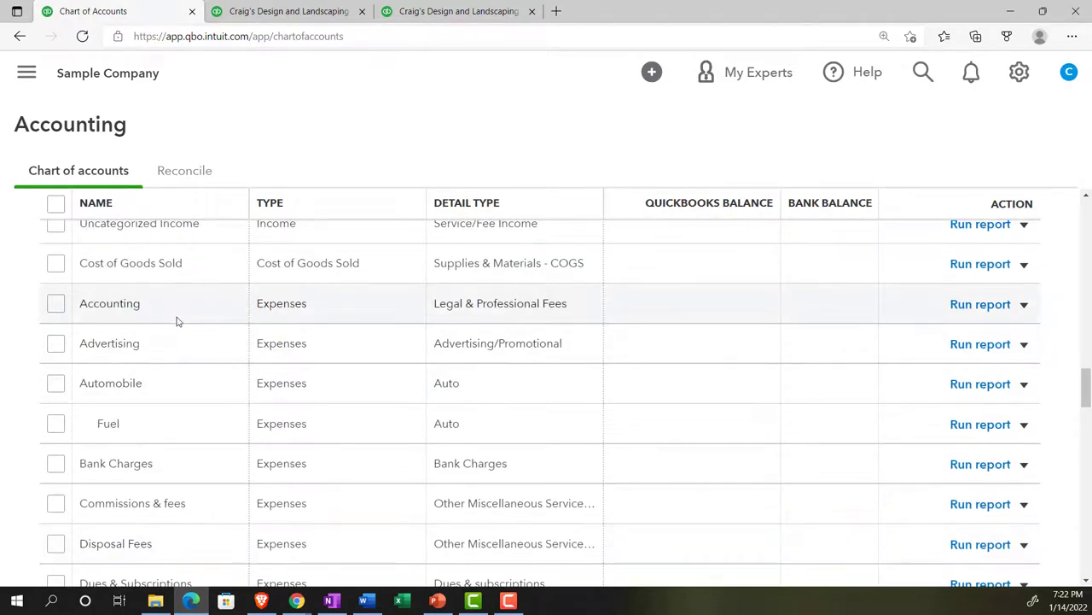
Return to the Profit and Loss report and rerun it with the edited Accounting account.
click(256, 12)
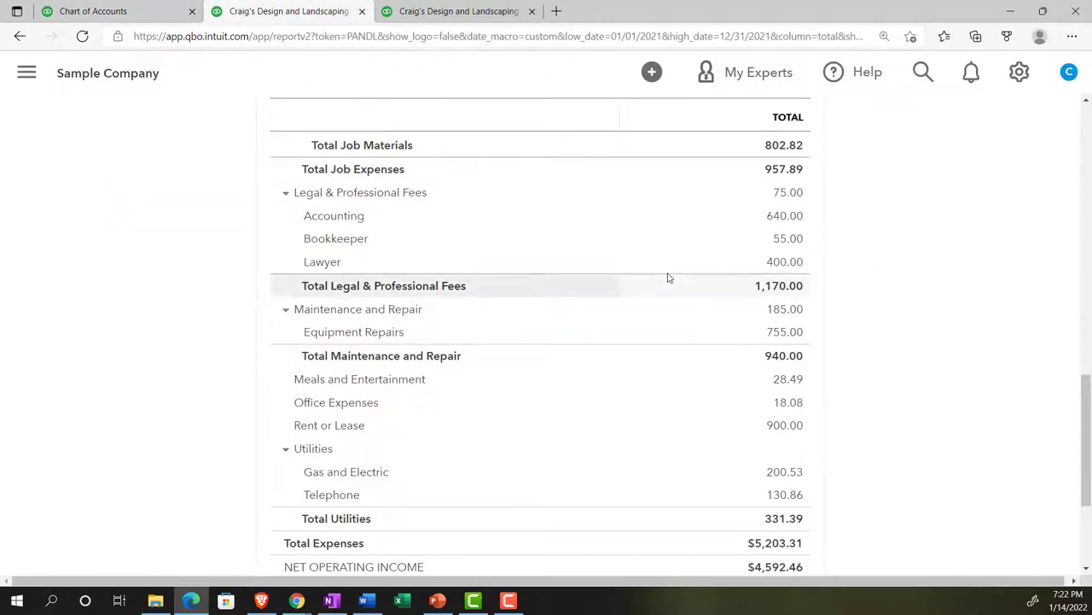
scroll(695, 258, up, 7)
scroll(695, 259, up, 5)
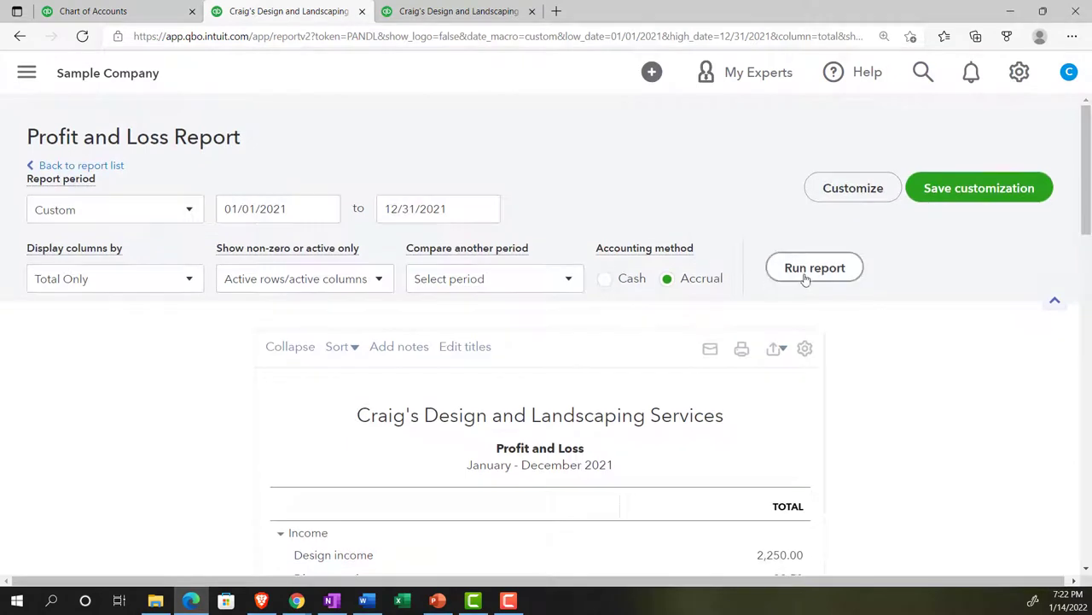
Examine the rerun Profit and Loss report from Income to Legal & Professional Fees, checking where the Accounting account is placed.
scroll(309, 367, down, 3)
scroll(247, 373, down, 2)
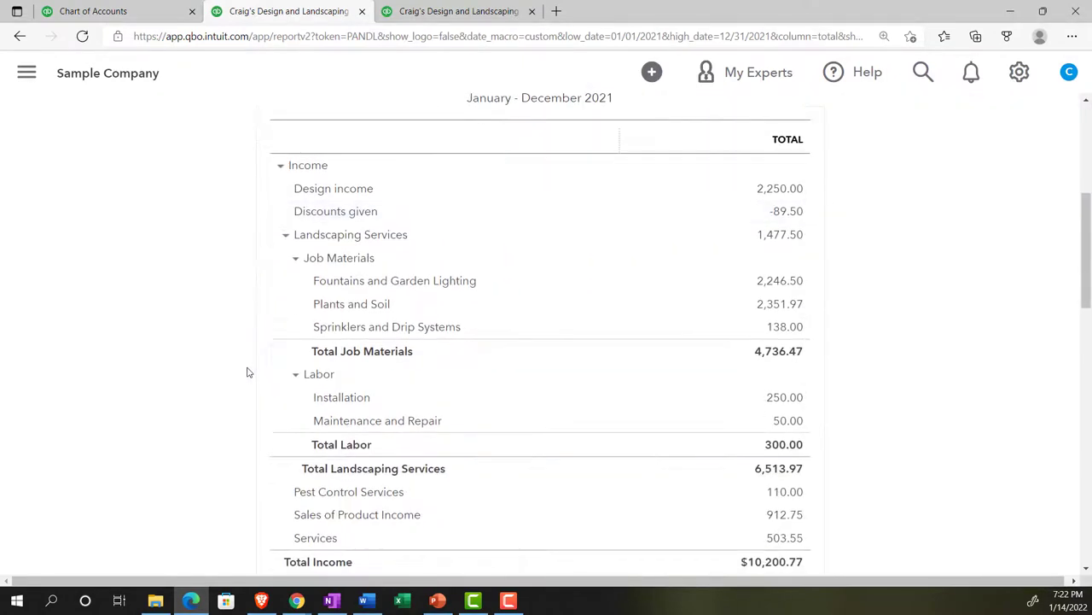
key(ctrl+plus)
key(ctrl+plus)
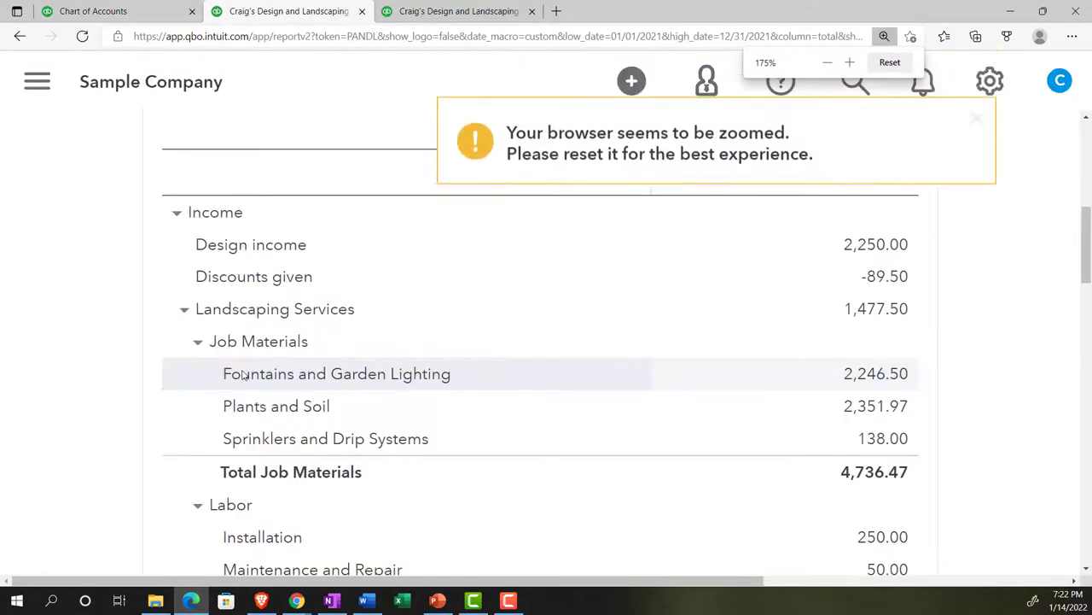
scroll(243, 374, down, 4)
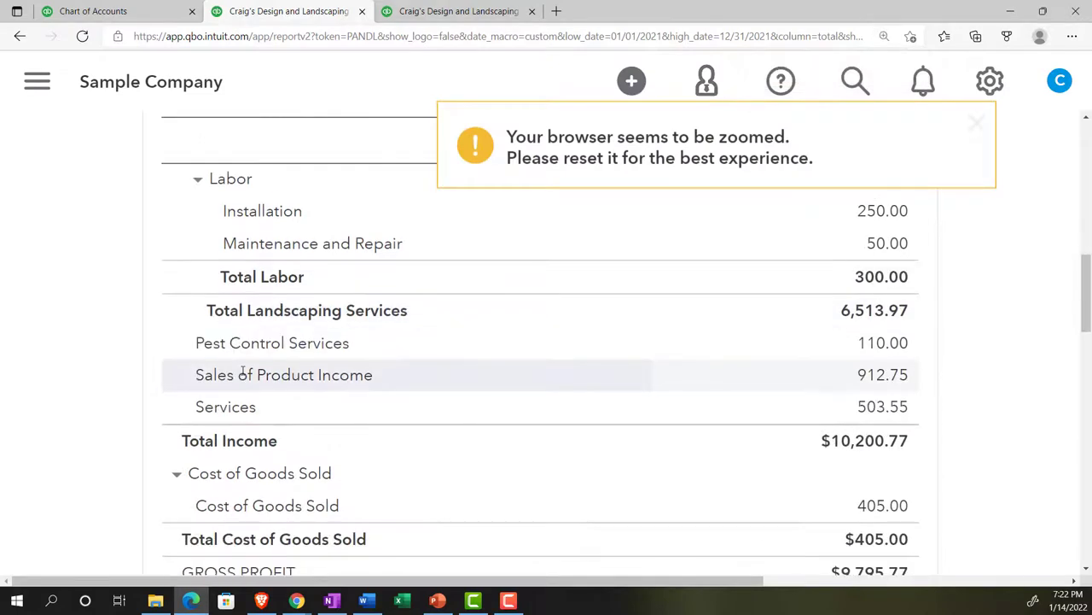
scroll(244, 373, down, 3)
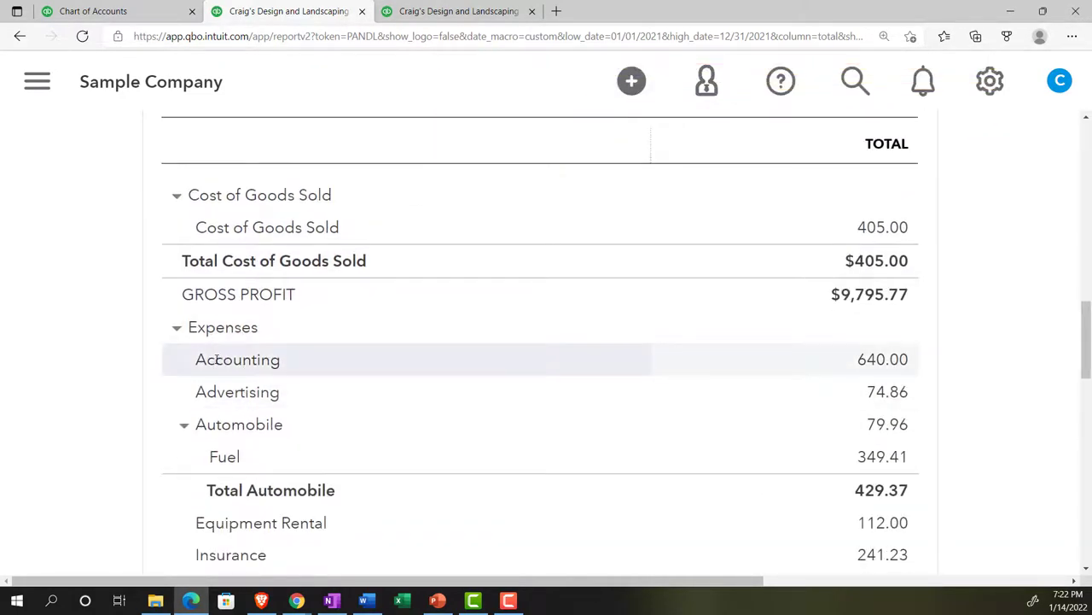
scroll(215, 360, down, 4)
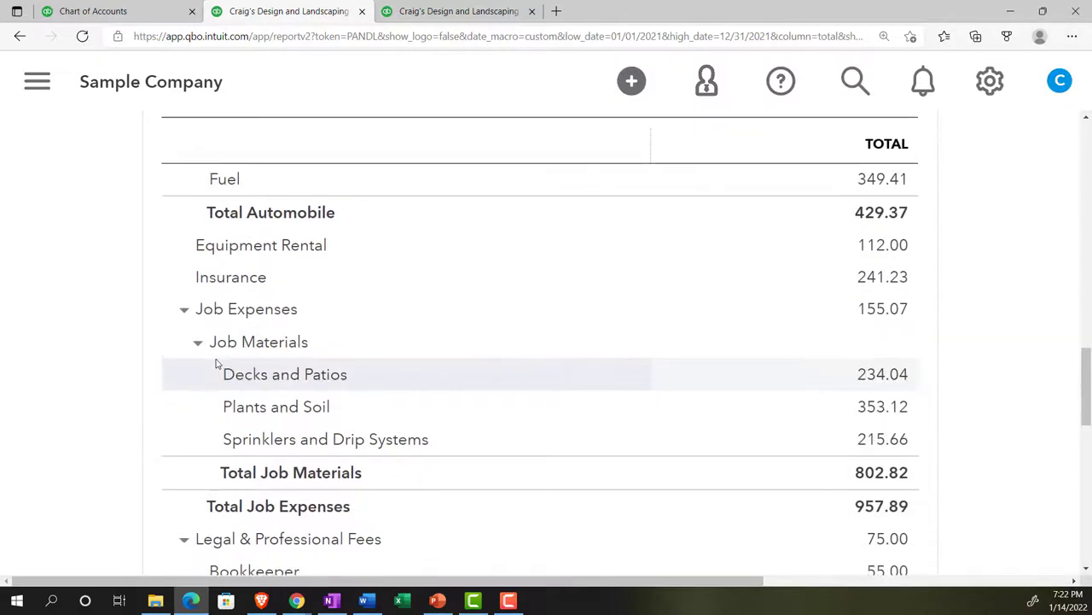
scroll(215, 362, down, 3)
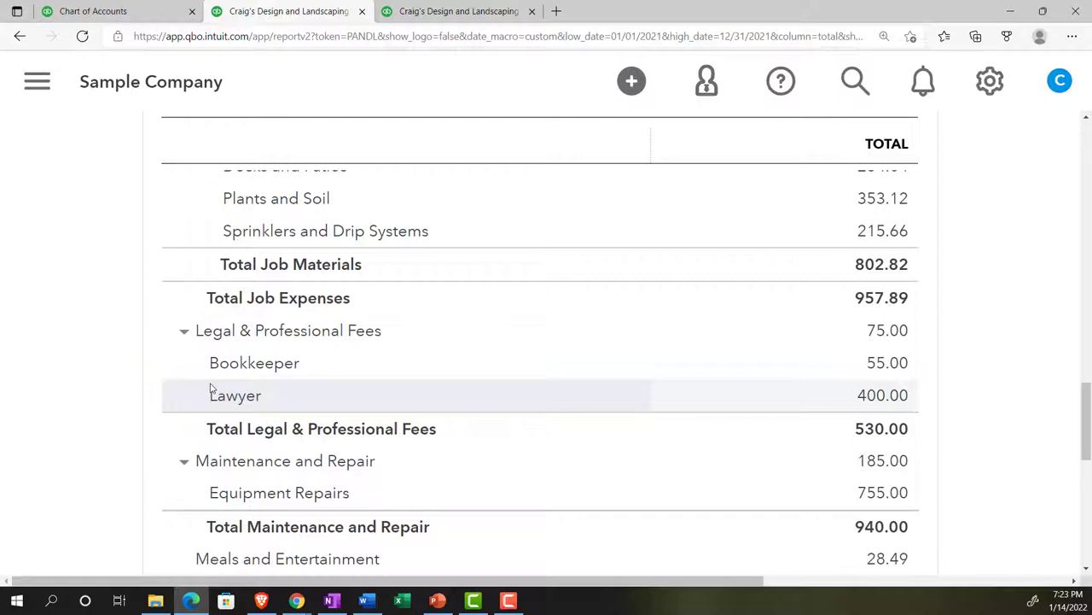
Collapse the Maintenance and Repair group in the report and expand it again to compare the two presentations.
scroll(211, 389, down, 2)
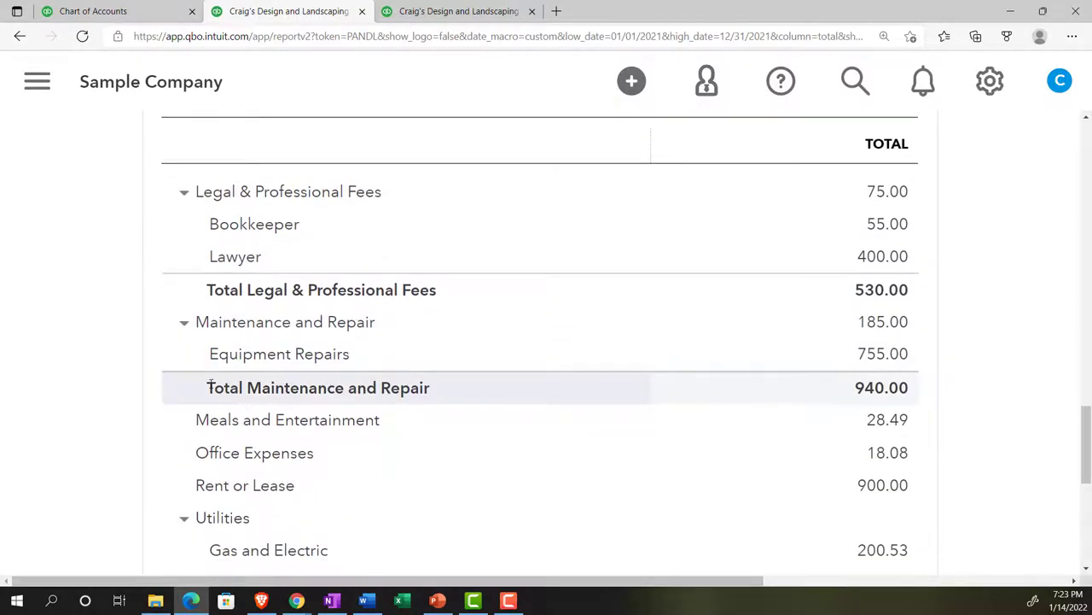
click(184, 325)
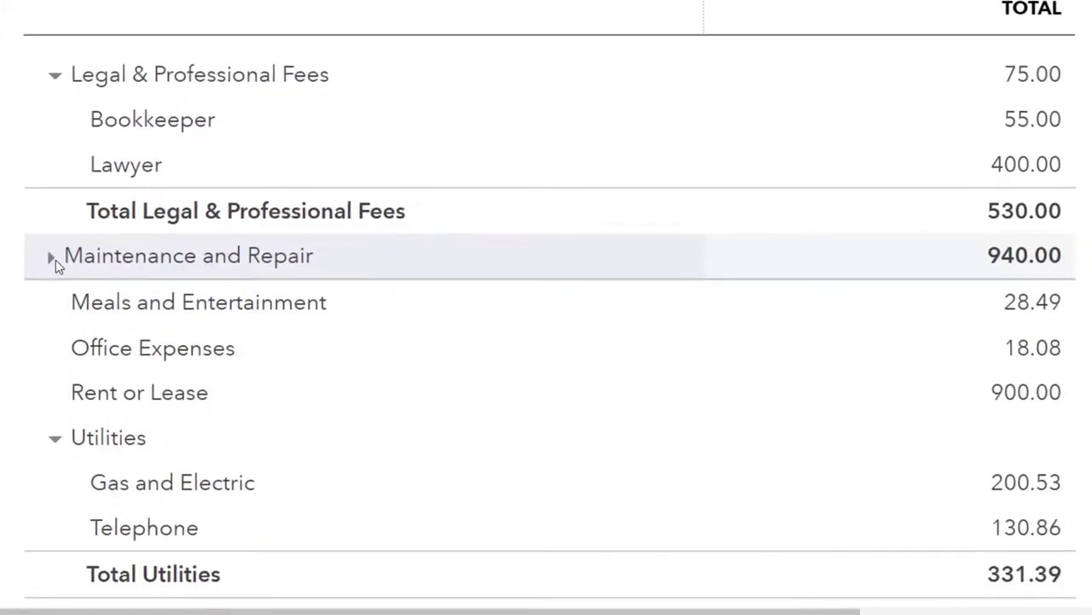
click(50, 259)
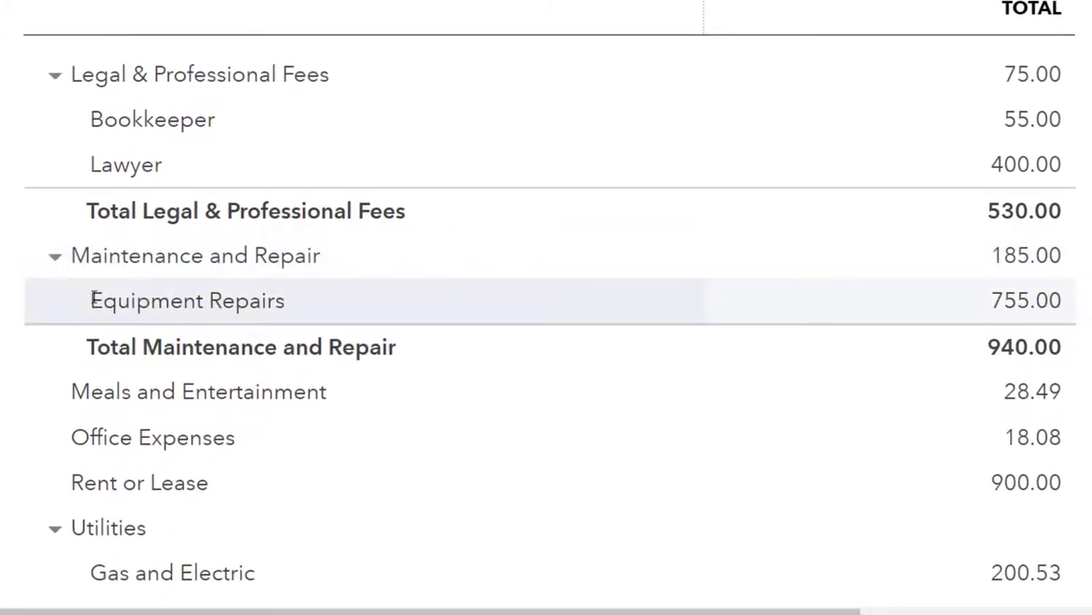
Examine the remaining expense lines, the Utilities group and the Other Expenses section of the Profit and Loss report.
scroll(94, 300, down, 2)
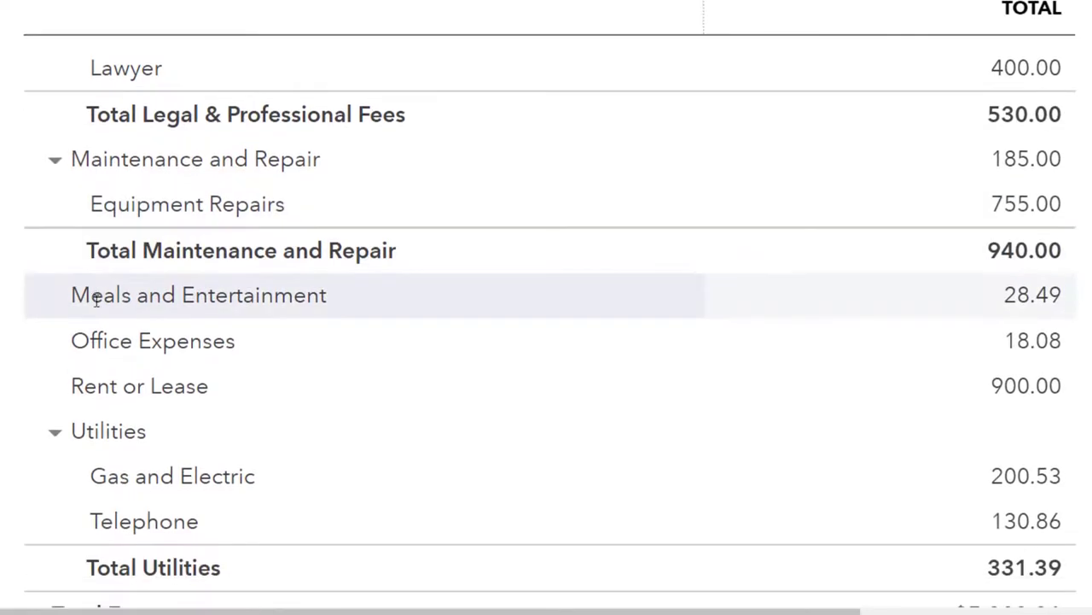
scroll(98, 338, down, 2)
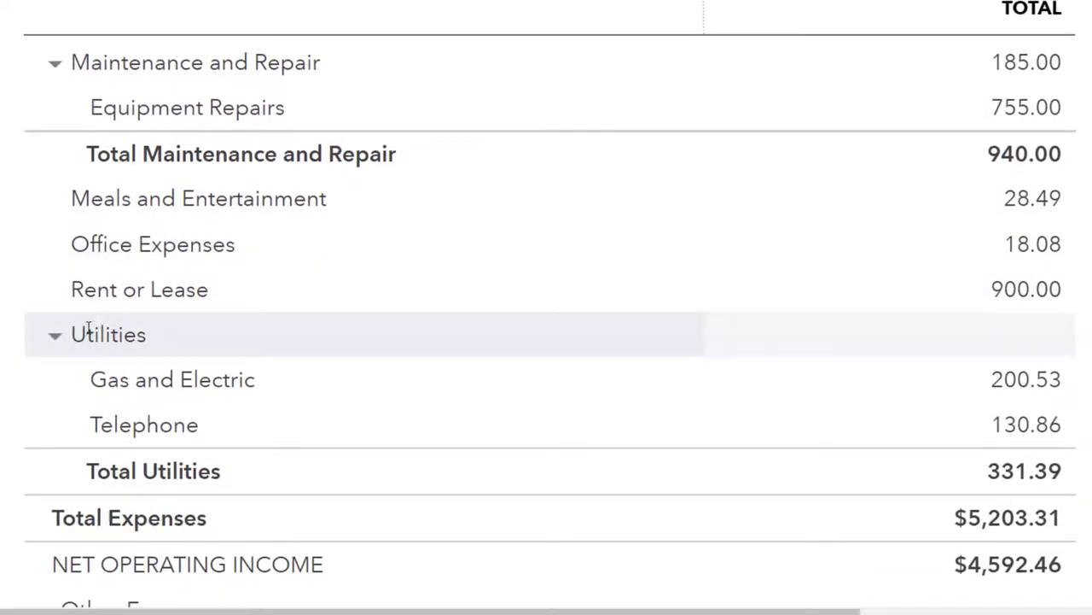
scroll(88, 330, down, 2)
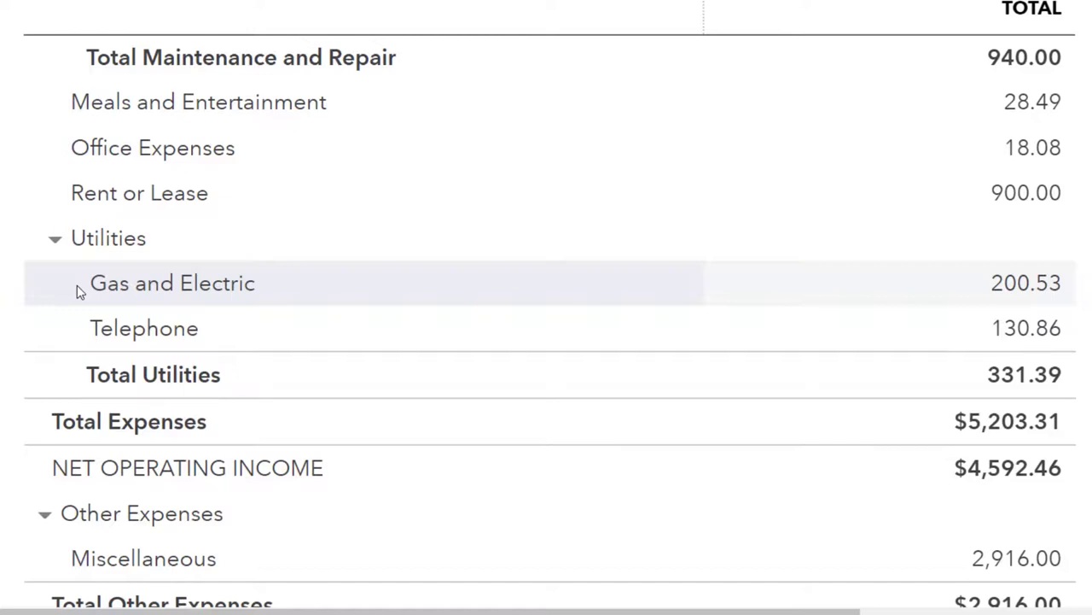
scroll(77, 291, down, 1)
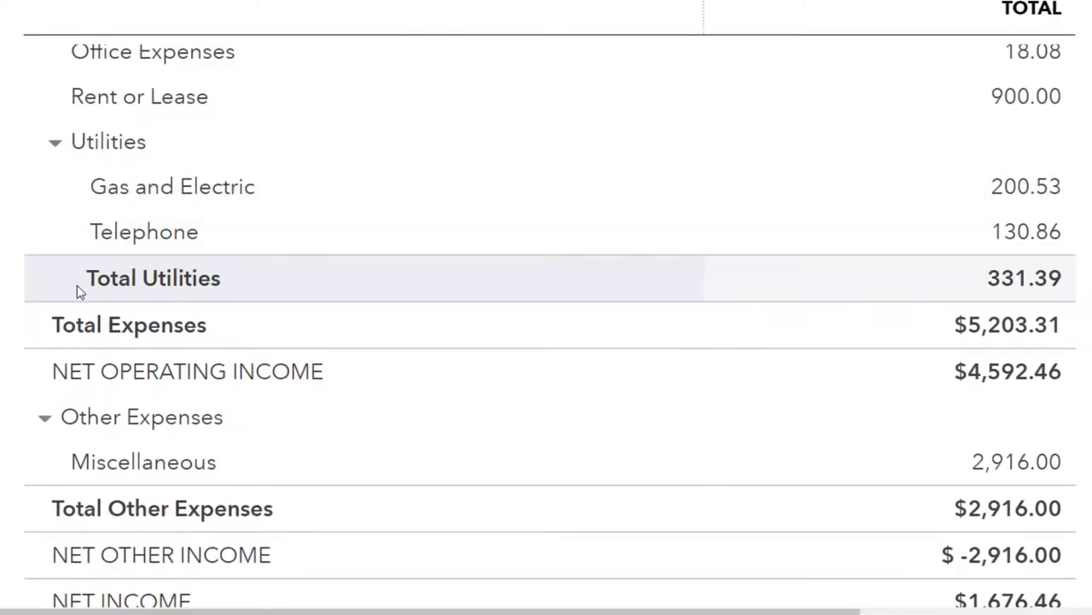
scroll(77, 291, down, 1)
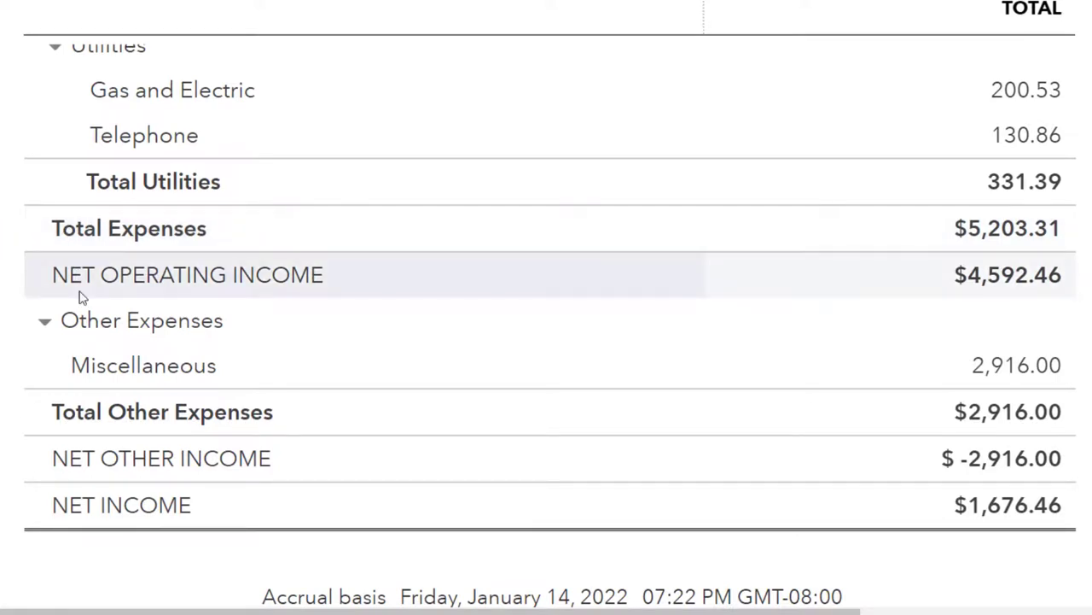
Compare the report's Net Income with the Net Income line in the Balance Sheet's Equity section, and return to the Profit and Loss report.
scroll(81, 294, down, 1)
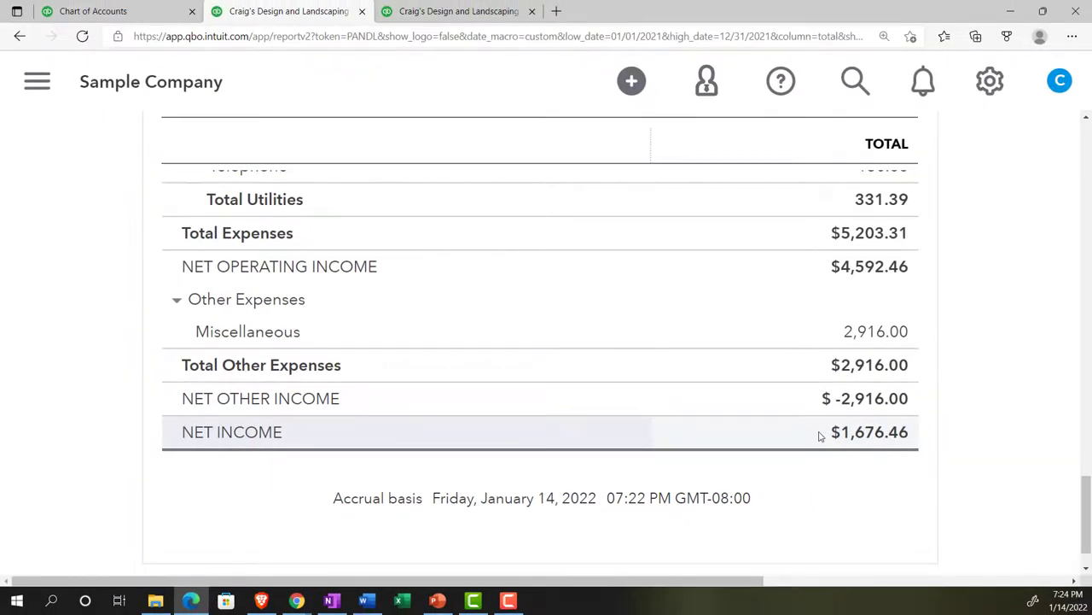
click(477, 12)
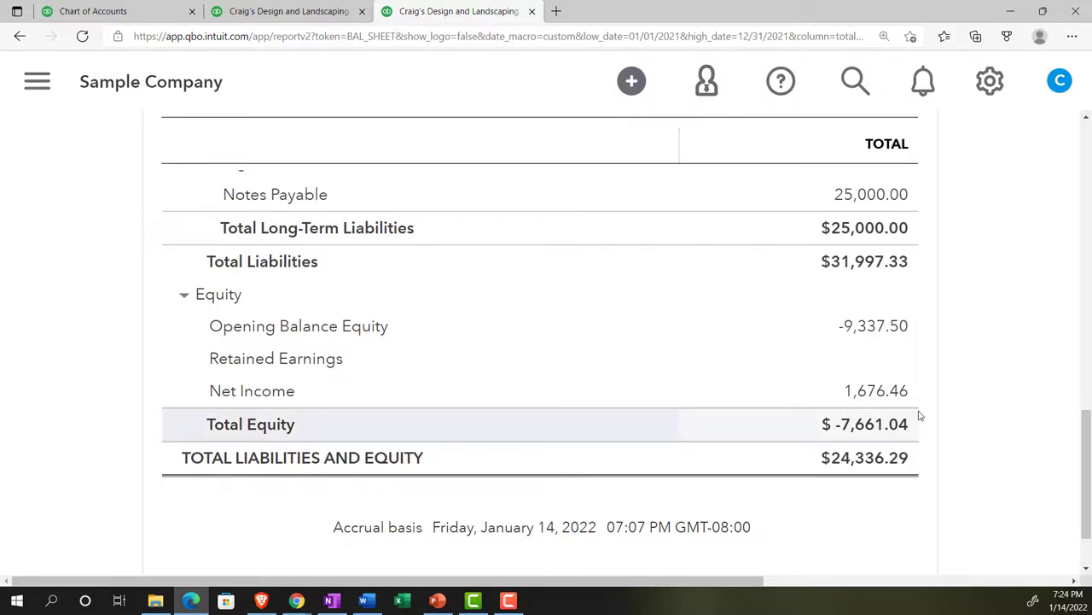
click(294, 11)
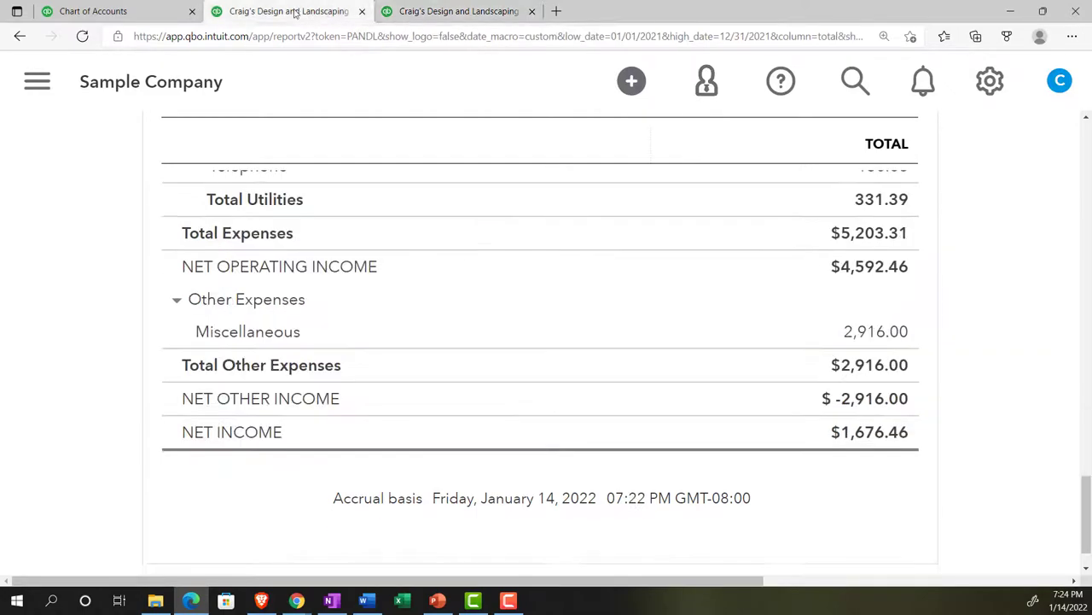
Rerun the Profit and Loss report for 01/01/2022 to 12/31/2022 and check its income, expense and net income lines.
scroll(285, 299, up, 20)
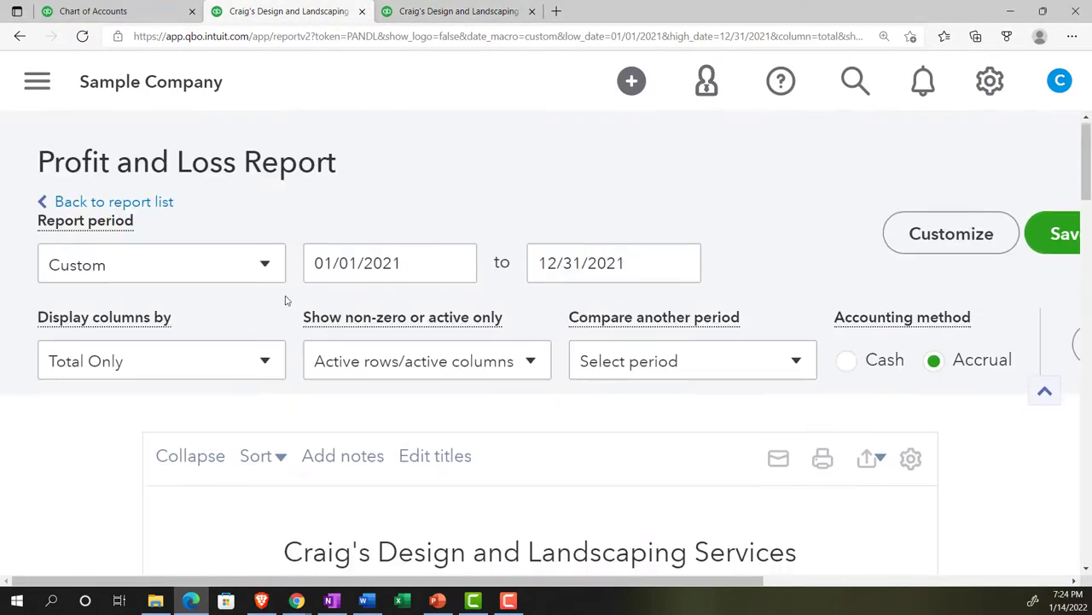
drag(425, 253, 260, 299)
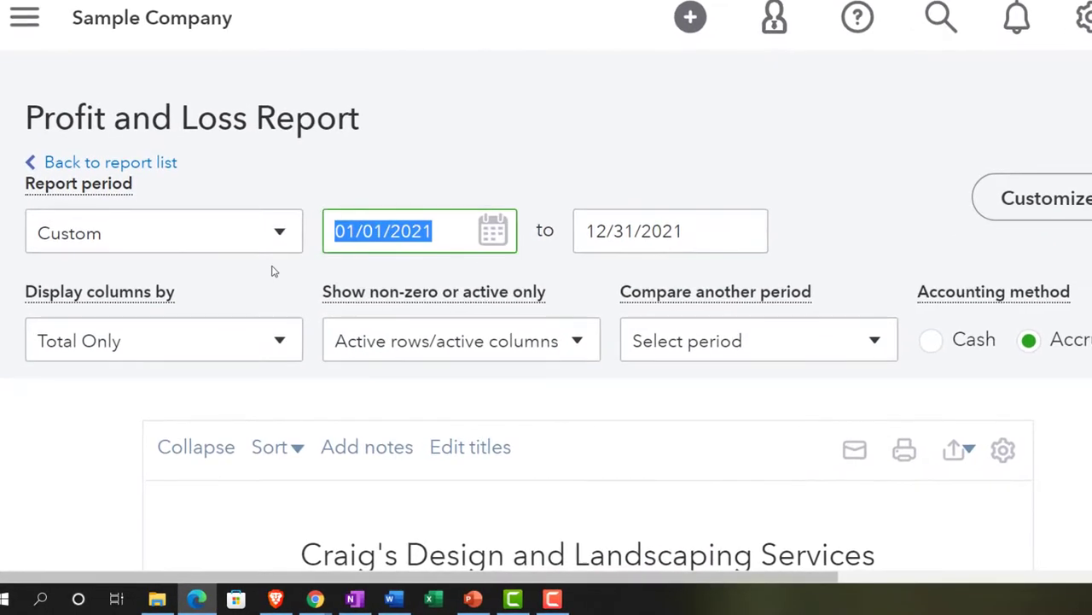
text(010122)
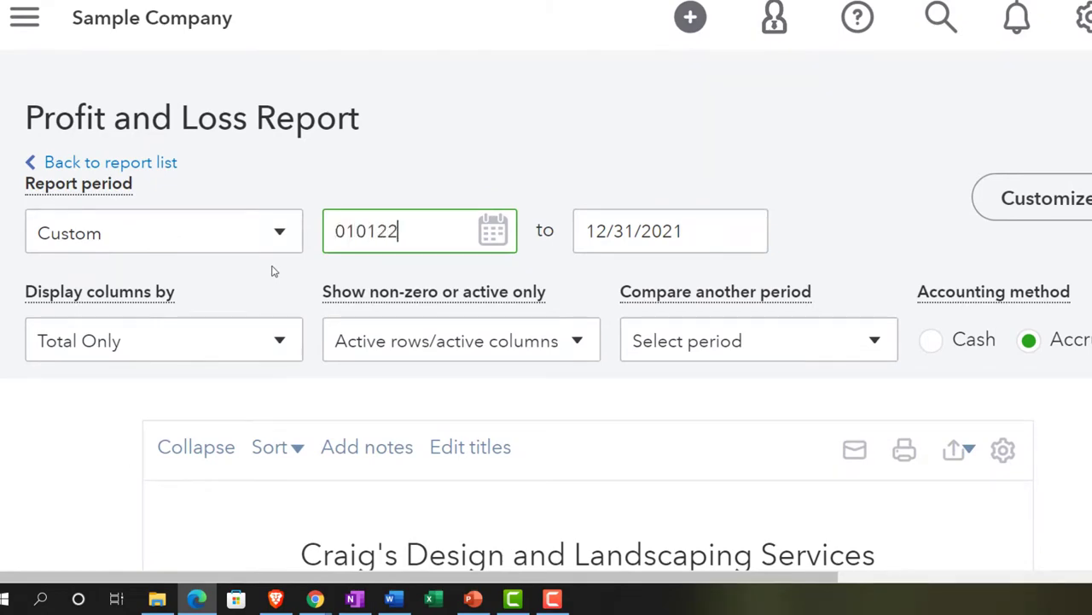
key(Tab)
text(123122)
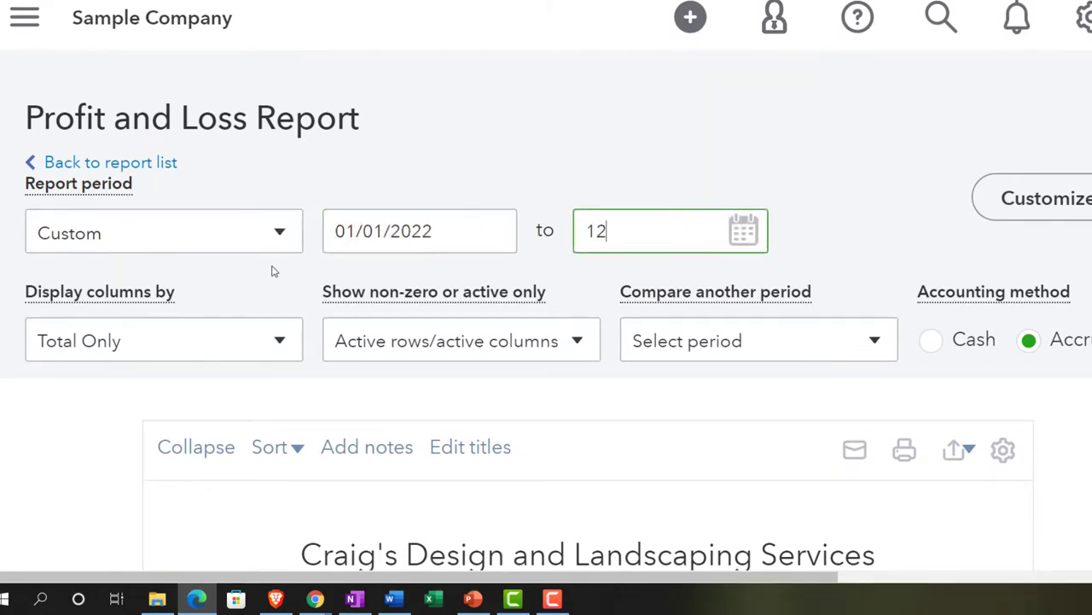
key(Tab)
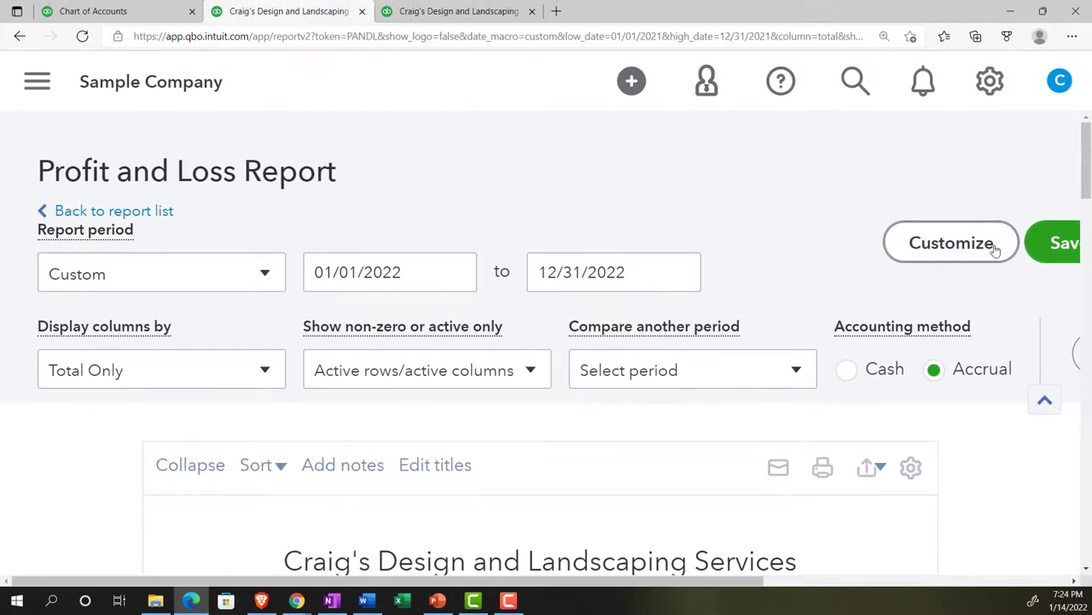
click(1007, 309)
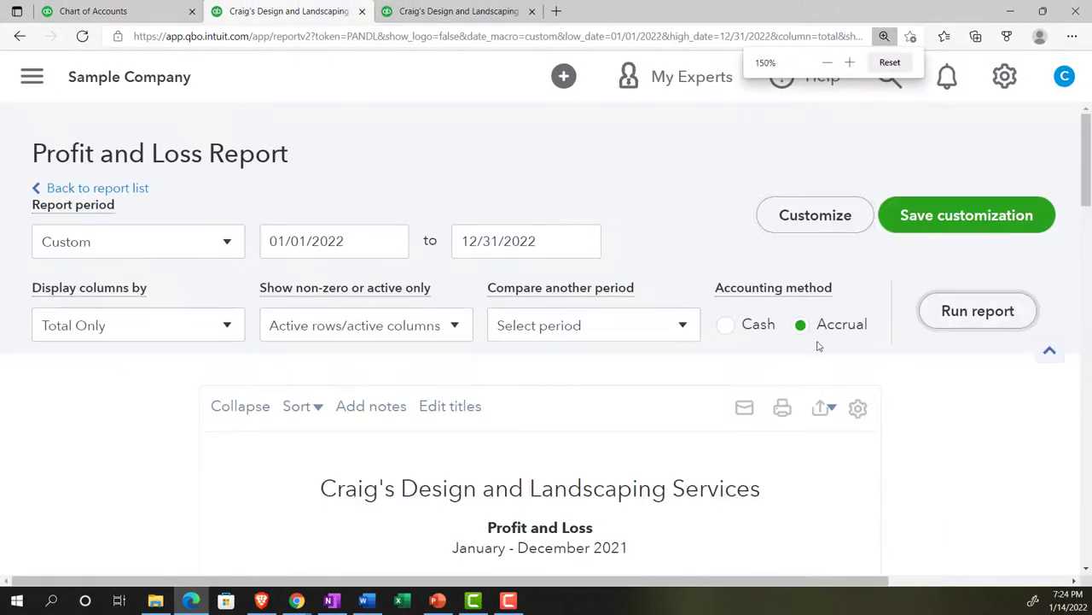
scroll(695, 356, down, 3)
scroll(673, 348, down, 2)
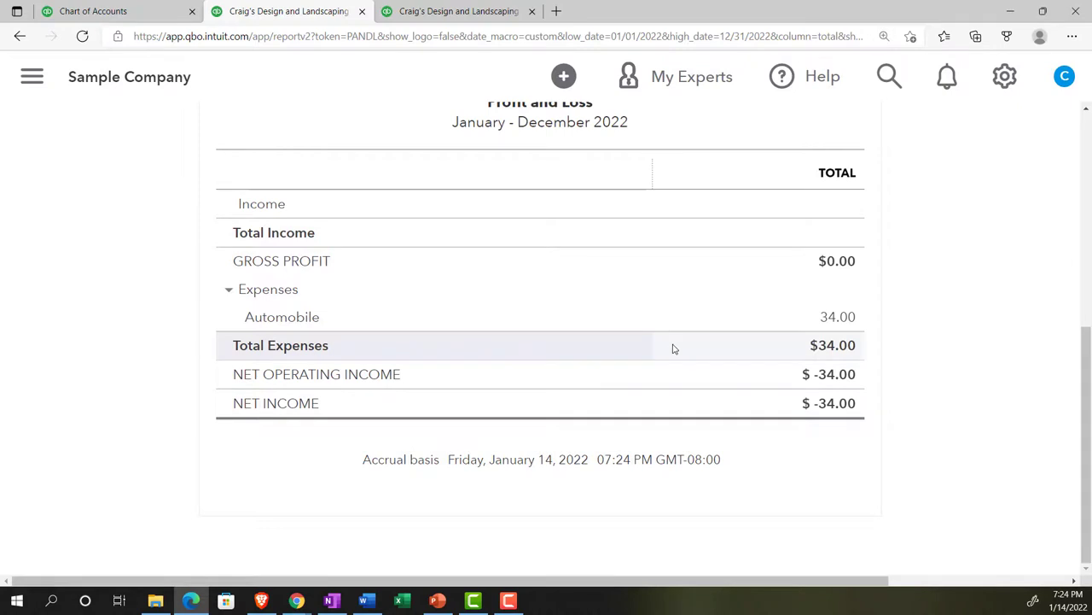
scroll(673, 348, up, 1)
scroll(673, 348, up, 1)
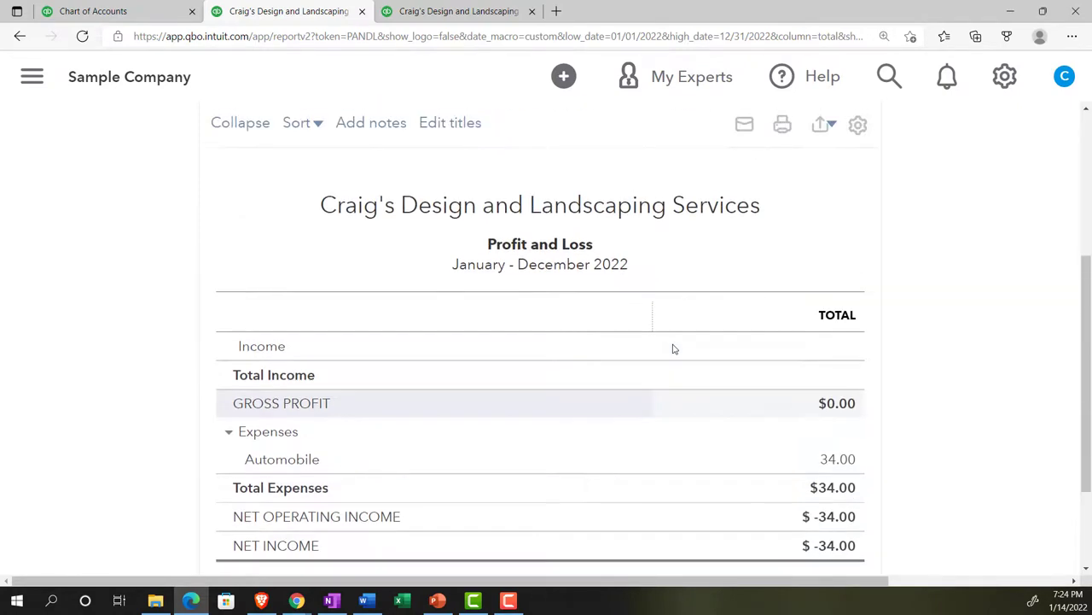
scroll(673, 348, up, 3)
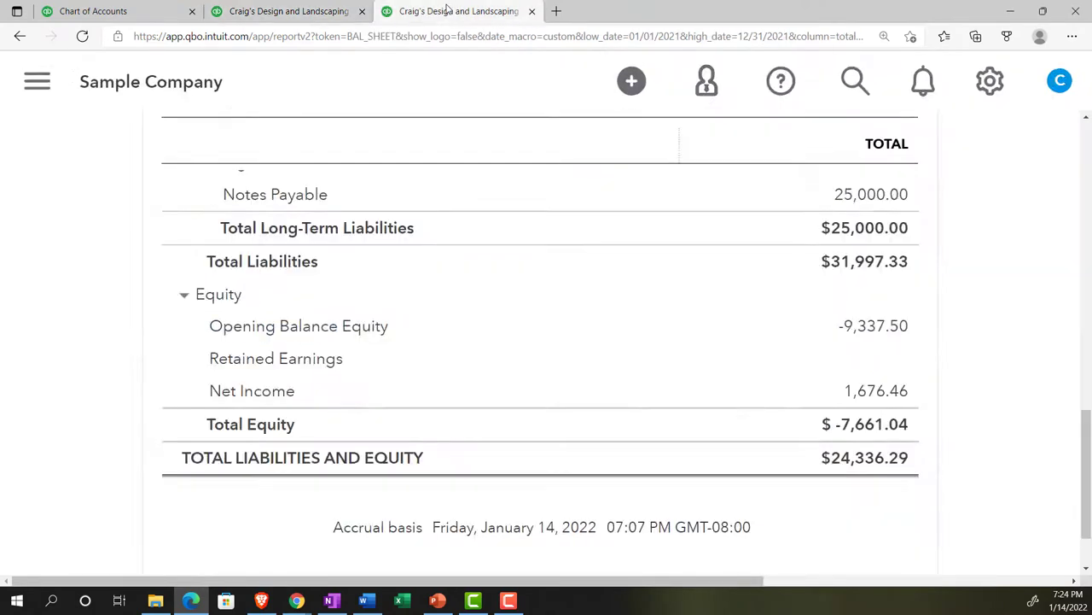
Rerun the Balance Sheet report for 01/01/2022 to 12/31/2022, and return to the Profit and Loss report.
key(ctrl+Tab)
scroll(469, 424, up, 10)
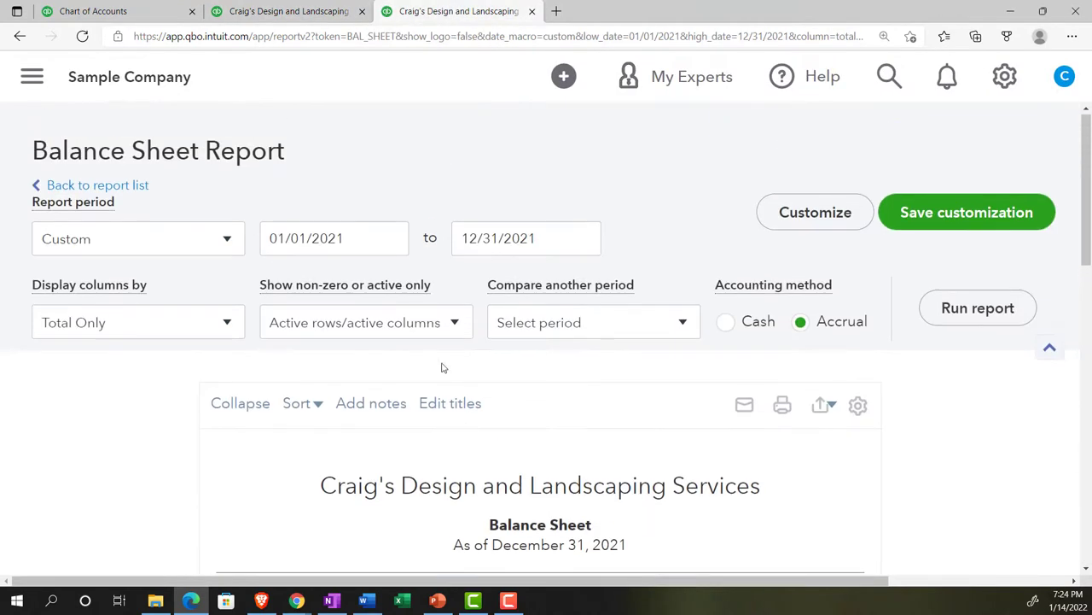
drag(360, 248, 148, 242)
text(10122)
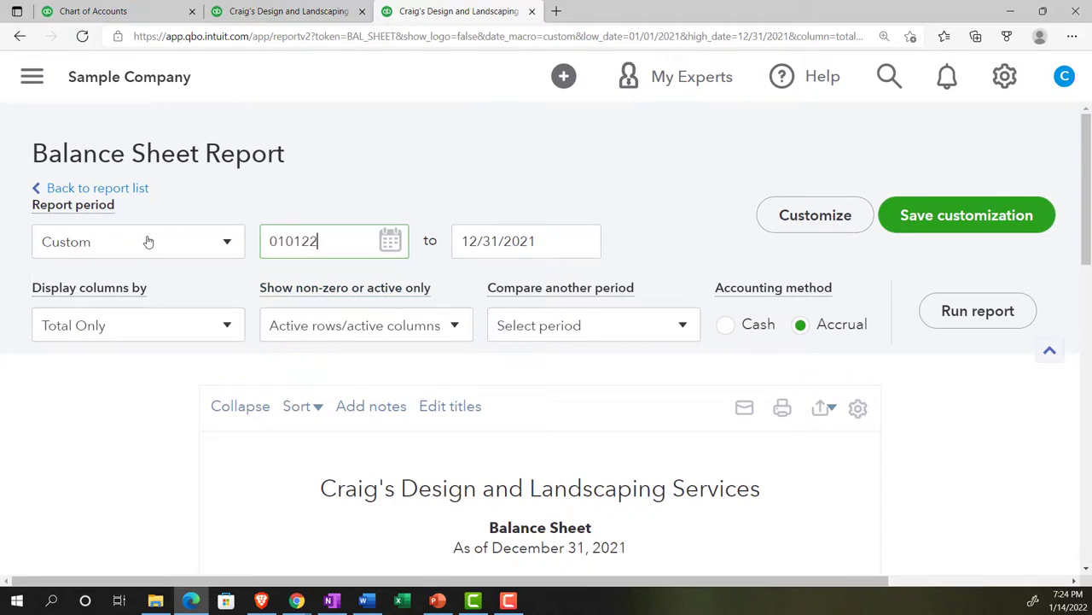
key(Tab)
text(12/31/202)
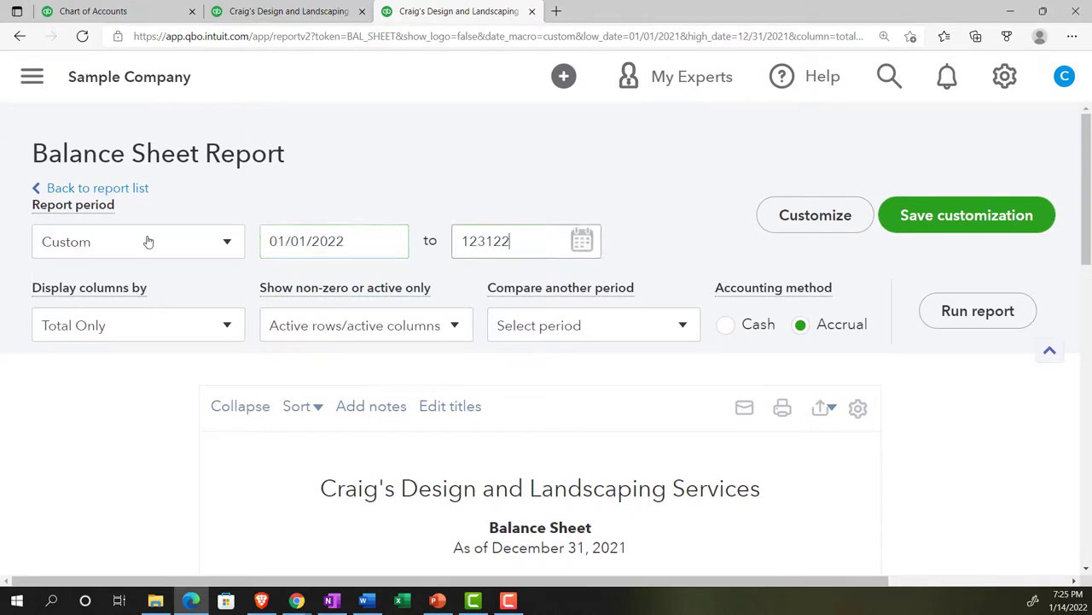
key(Tab)
click(978, 311)
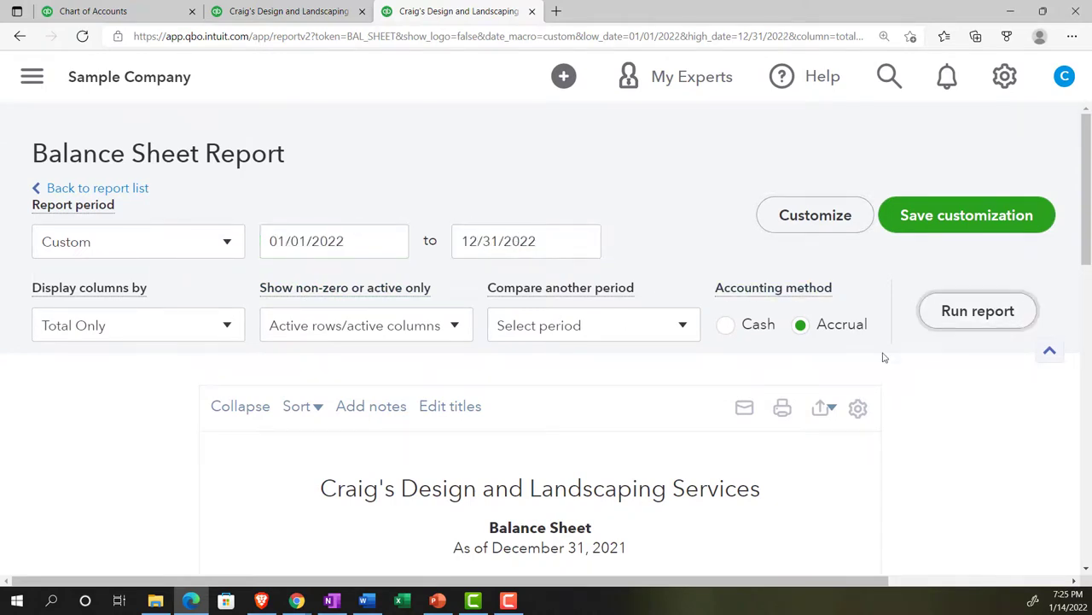
scroll(883, 358, down, 5)
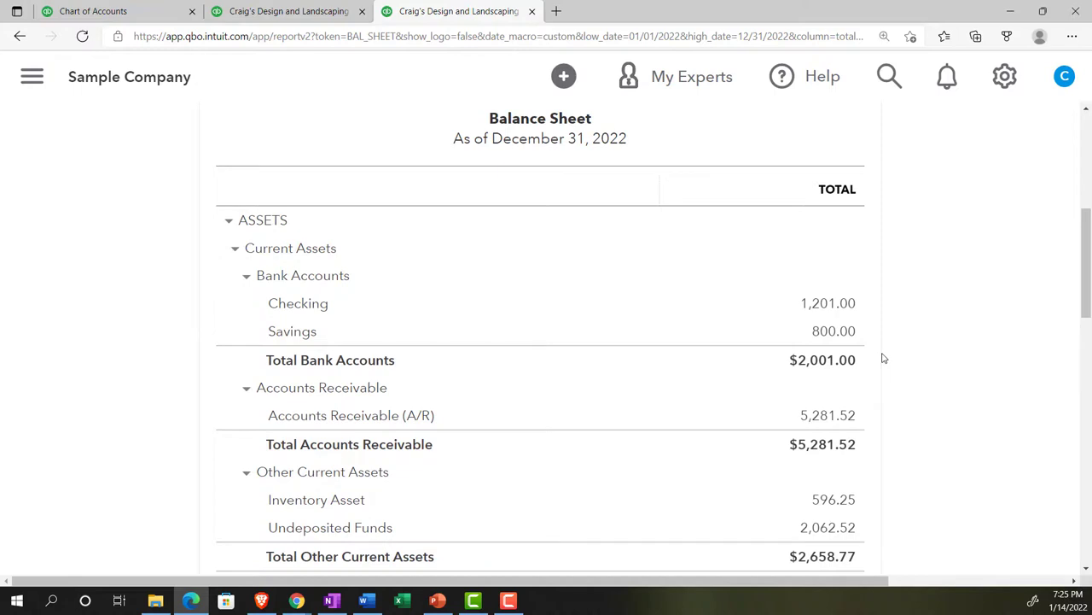
click(313, 11)
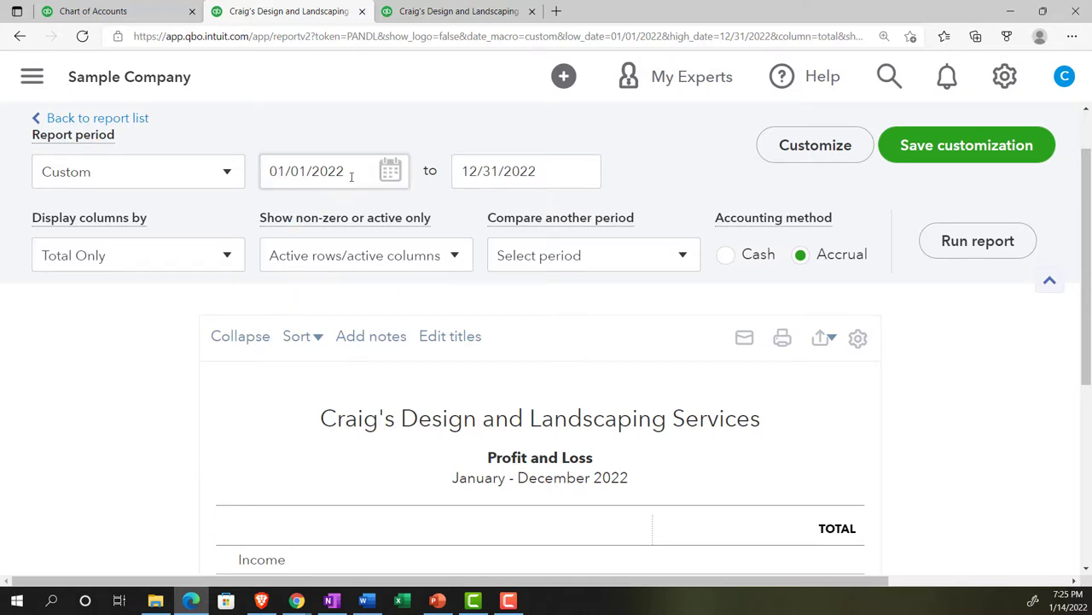
drag(353, 171, 184, 173)
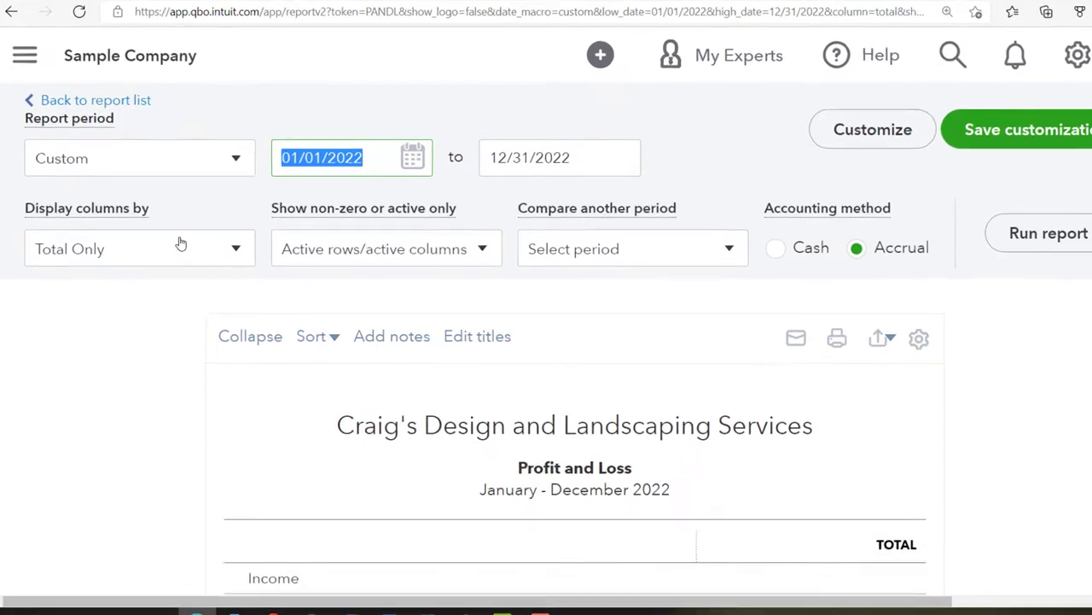
text(0331)
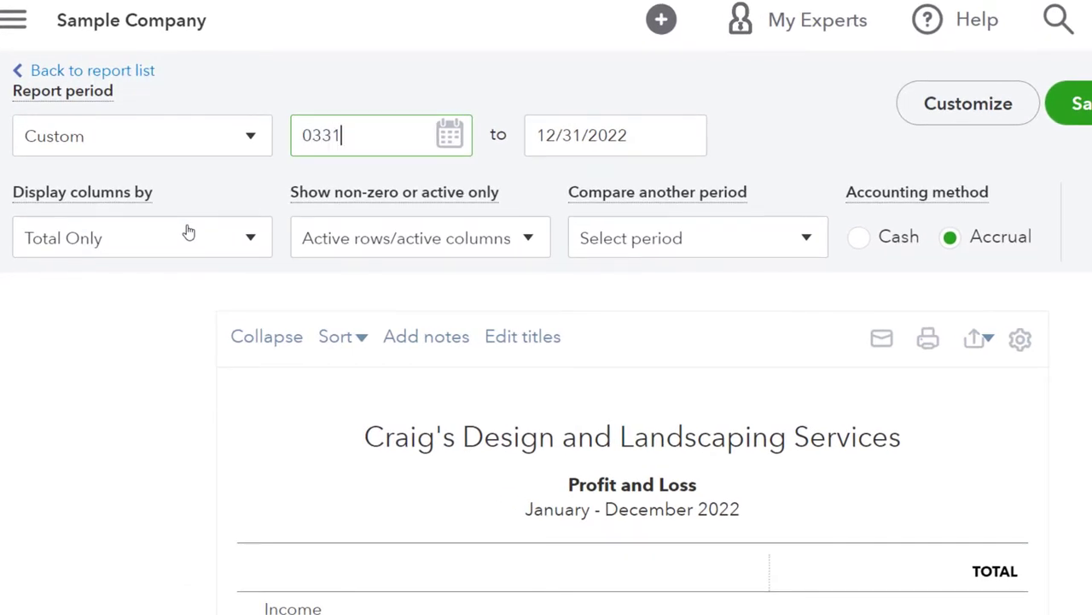
key(BackSpace)
key(BackSpace)
text(0131)
key(Tab)
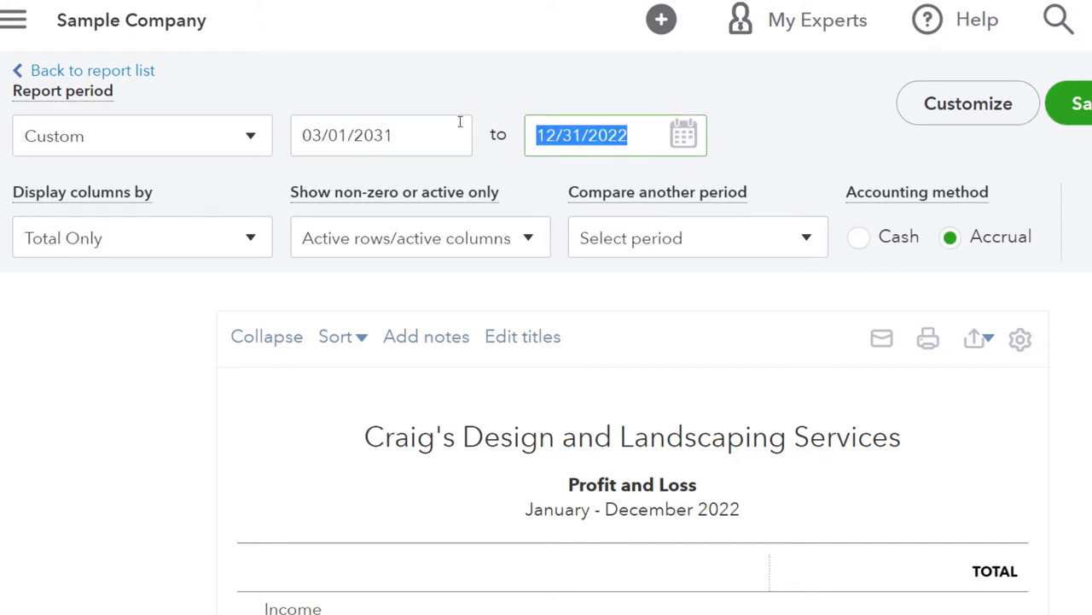
Run the Profit and Loss report for the single month 03/01/2021 to 03/31/2021.
key(shift+Tab)
text(030121)
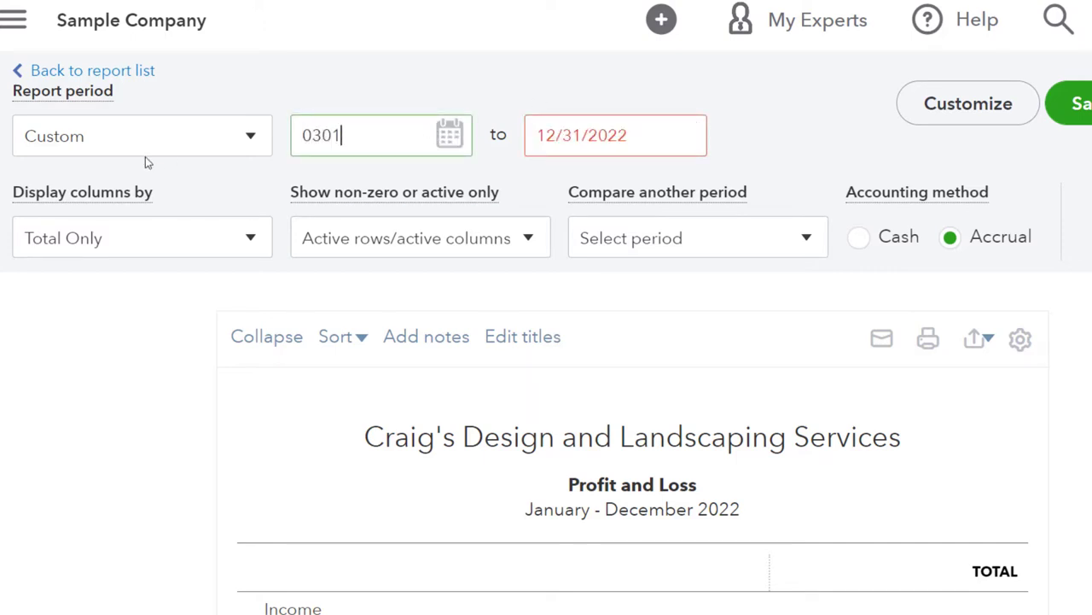
key(Tab)
text(033121)
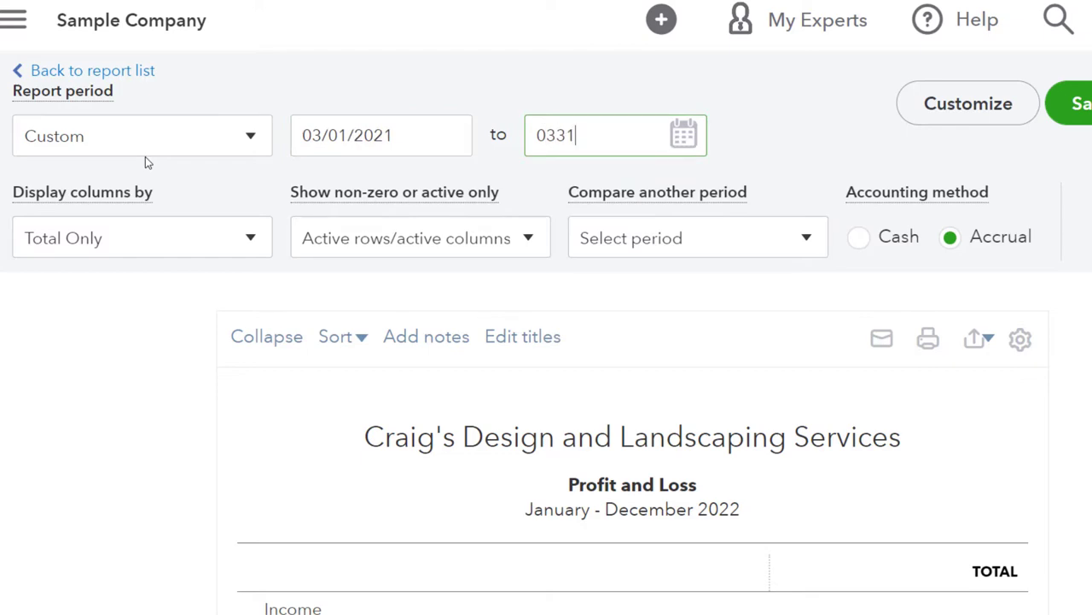
key(Tab)
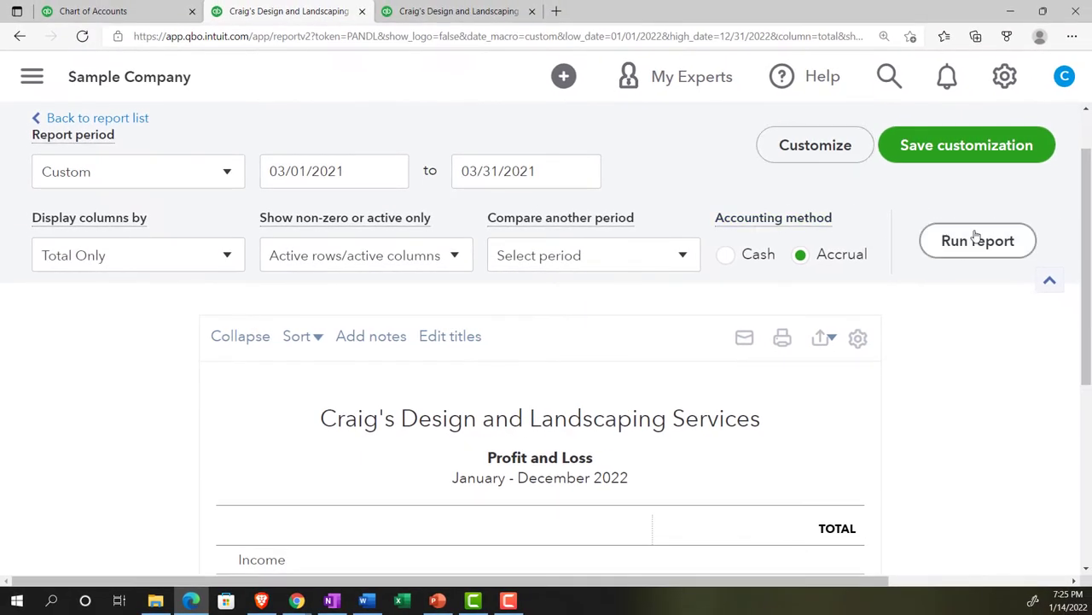
click(1020, 231)
scroll(952, 364, down, 2)
scroll(885, 363, up, 3)
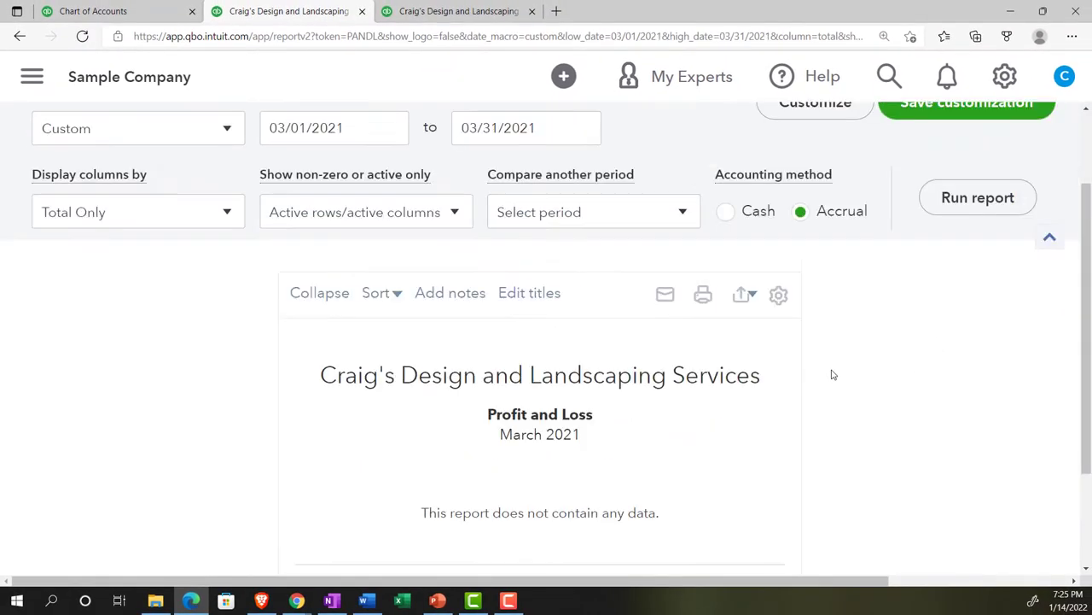
Set the Profit and Loss report period to 11/01/2021 through 11/30/2021, run it and view the income lines.
click(363, 249)
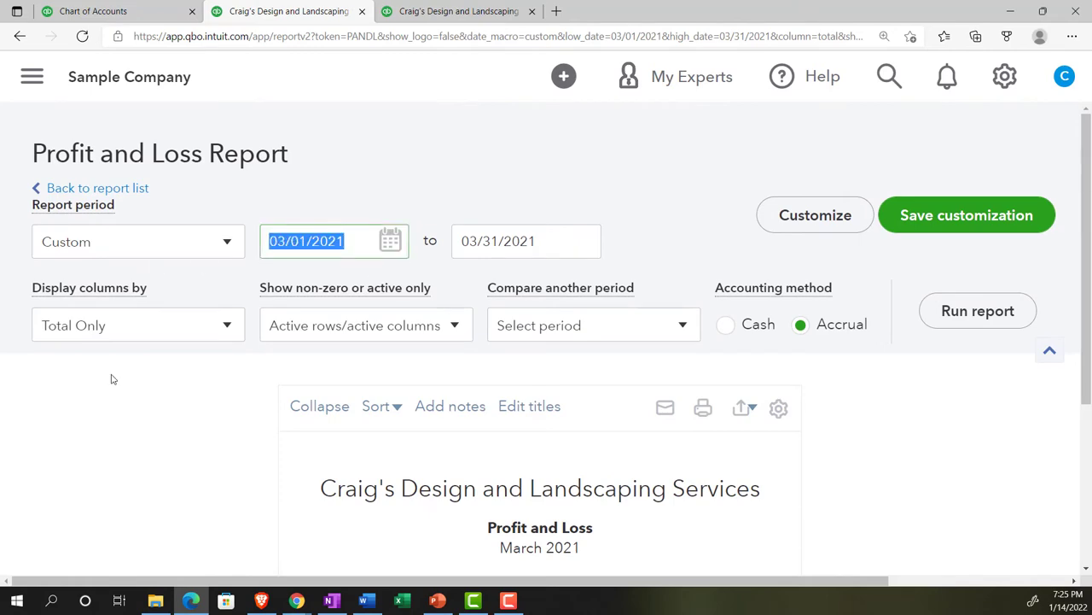
text(0)
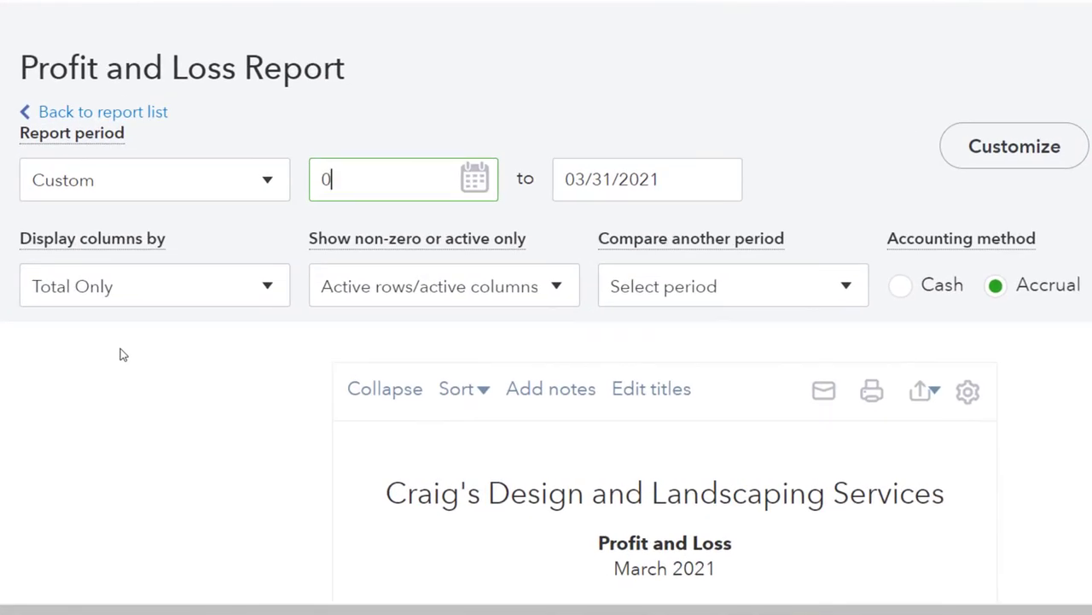
key(BackSpace)
text(1101)
key(Tab)
text(1130)
key(Tab)
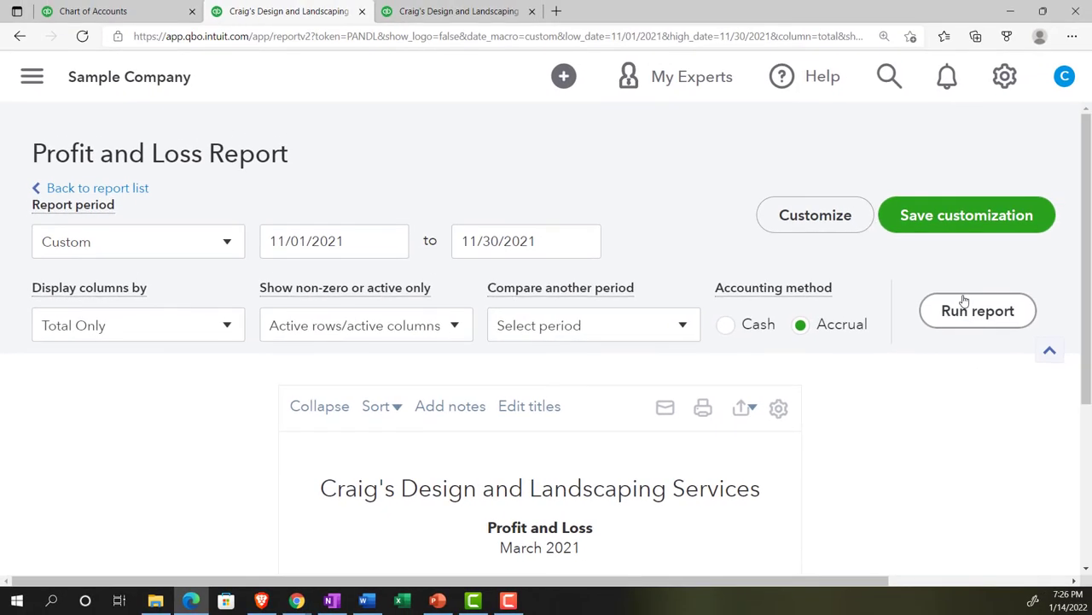
click(973, 310)
scroll(964, 302, down, 7)
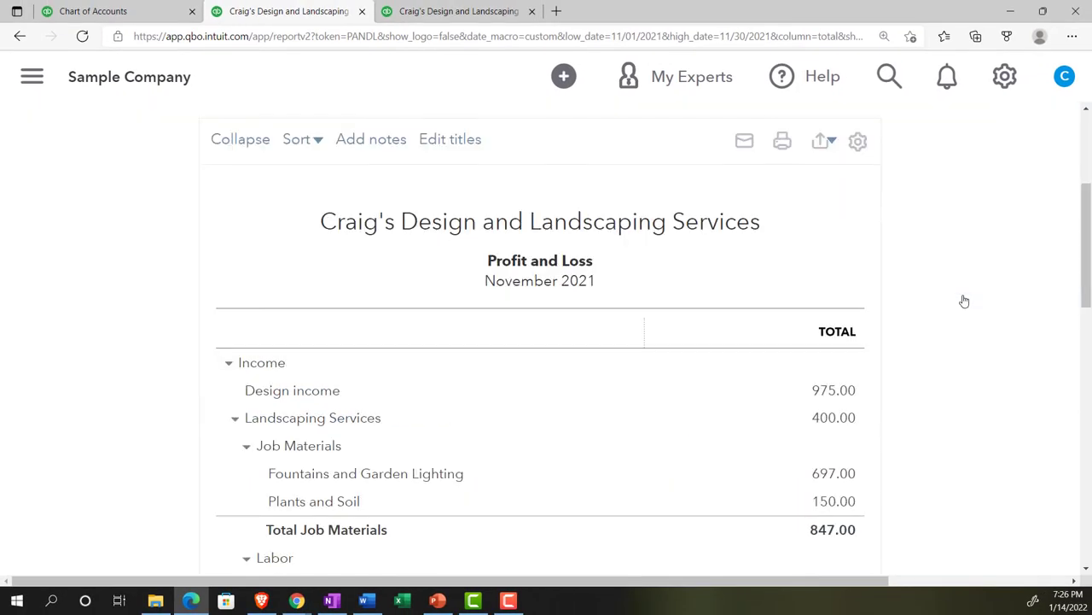